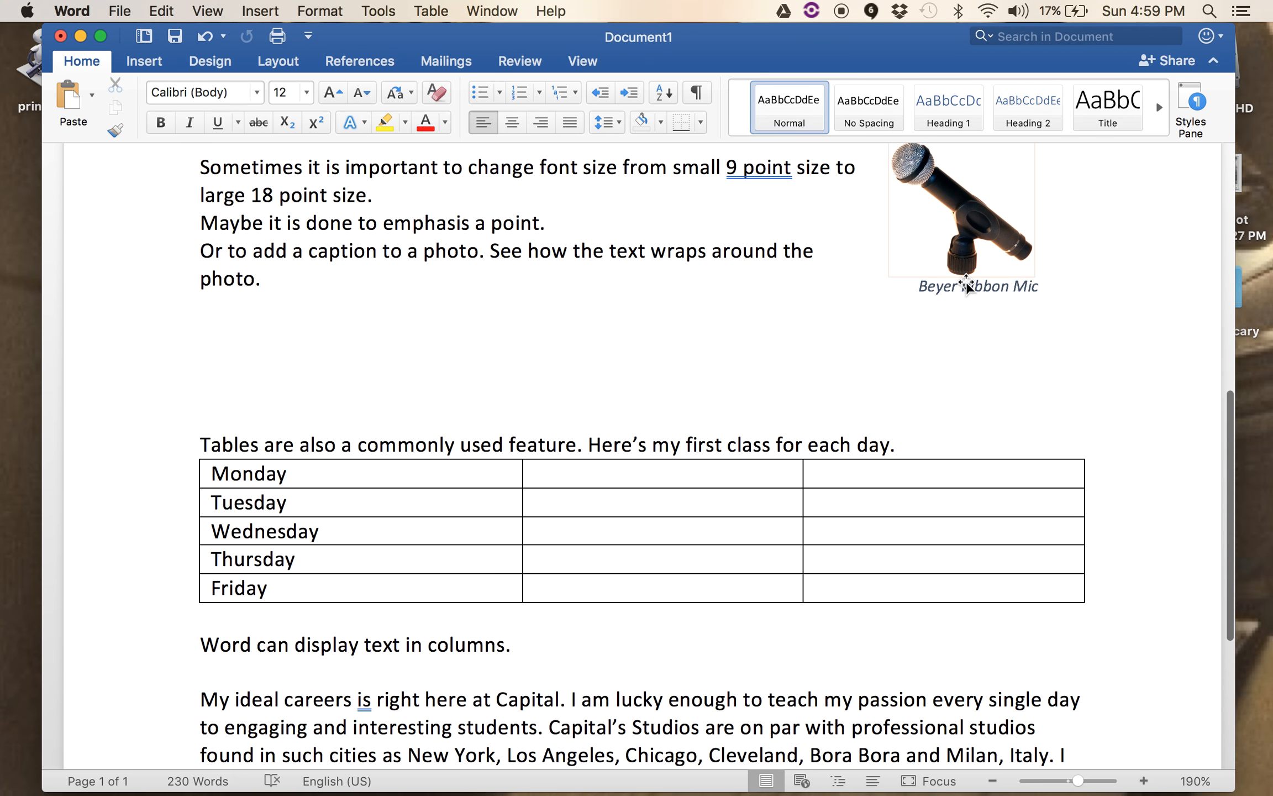
Step: Look through the document's contents from top to bottom, including its header and footer areas
scroll(876, 377, down, 3)
scroll(876, 376, down, 5)
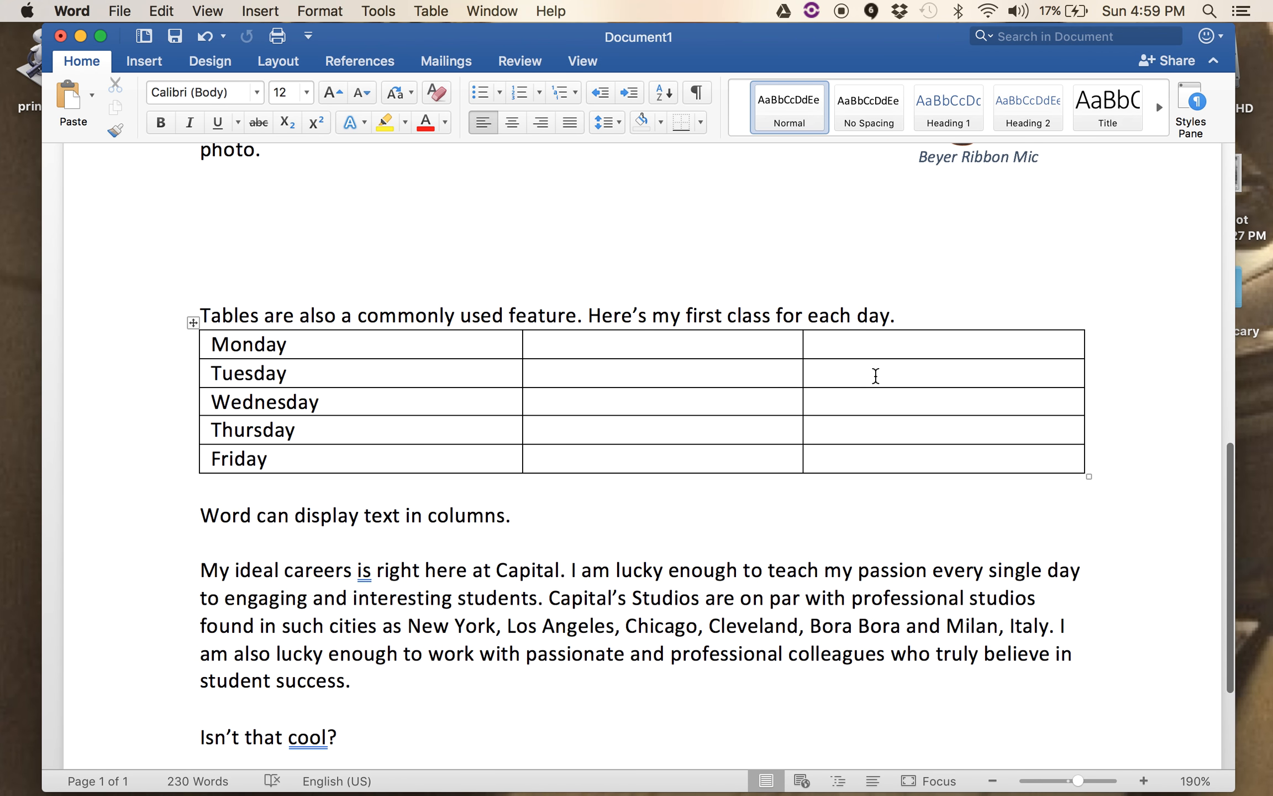
scroll(876, 376, up, 10)
scroll(876, 377, up, 10)
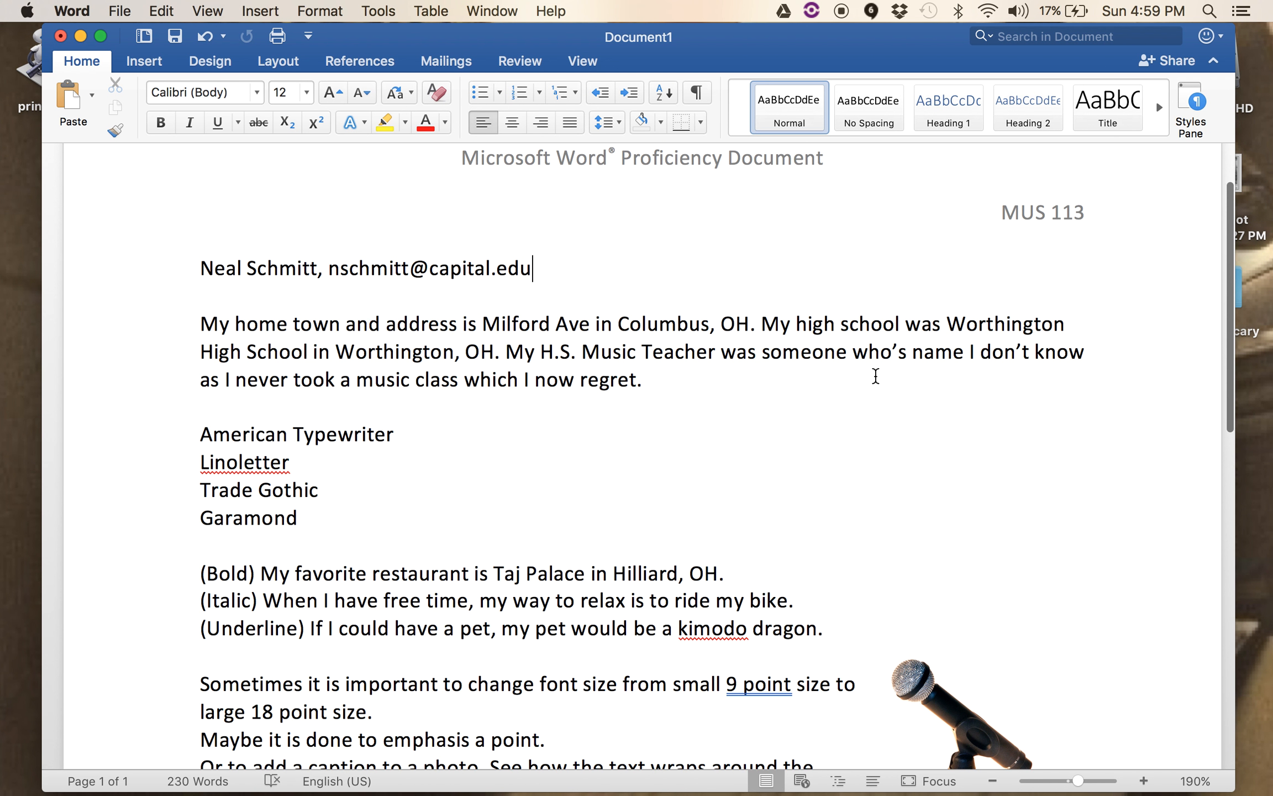
scroll(876, 376, up, 3)
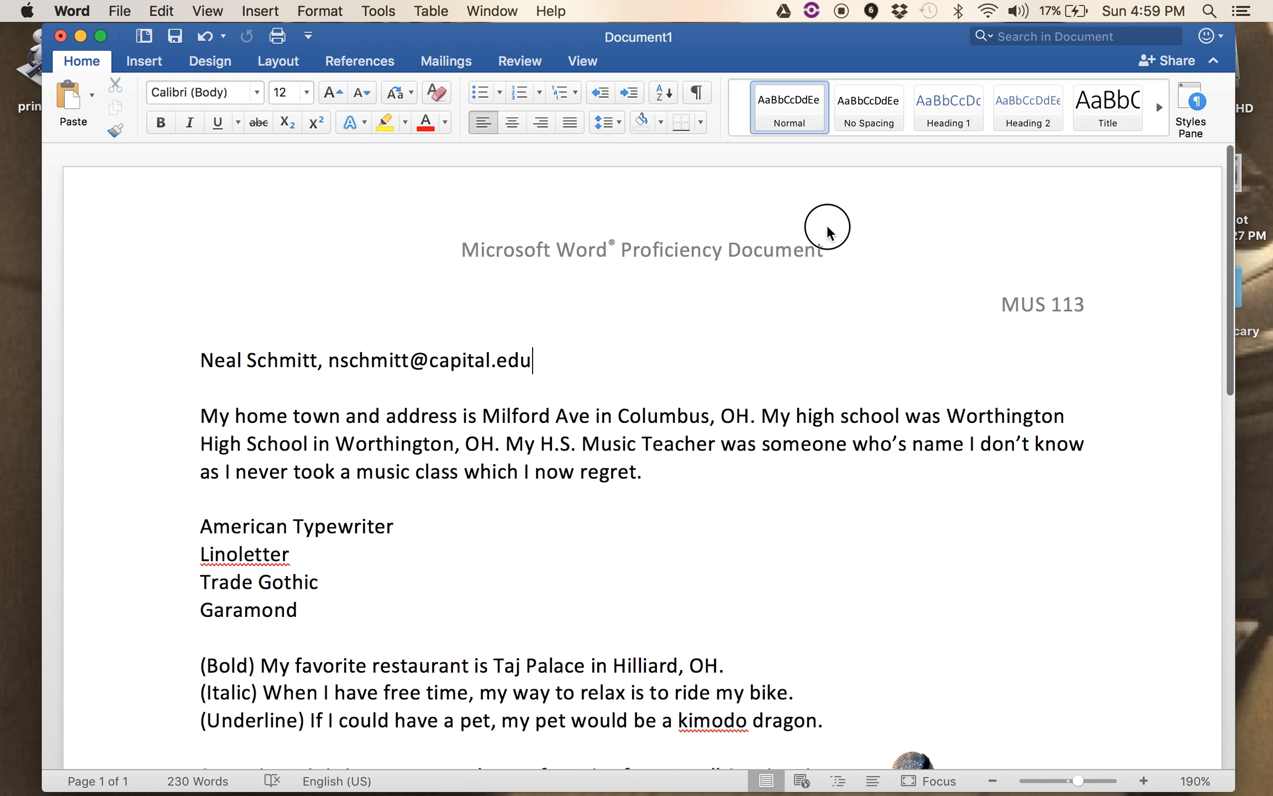
double_click(827, 227)
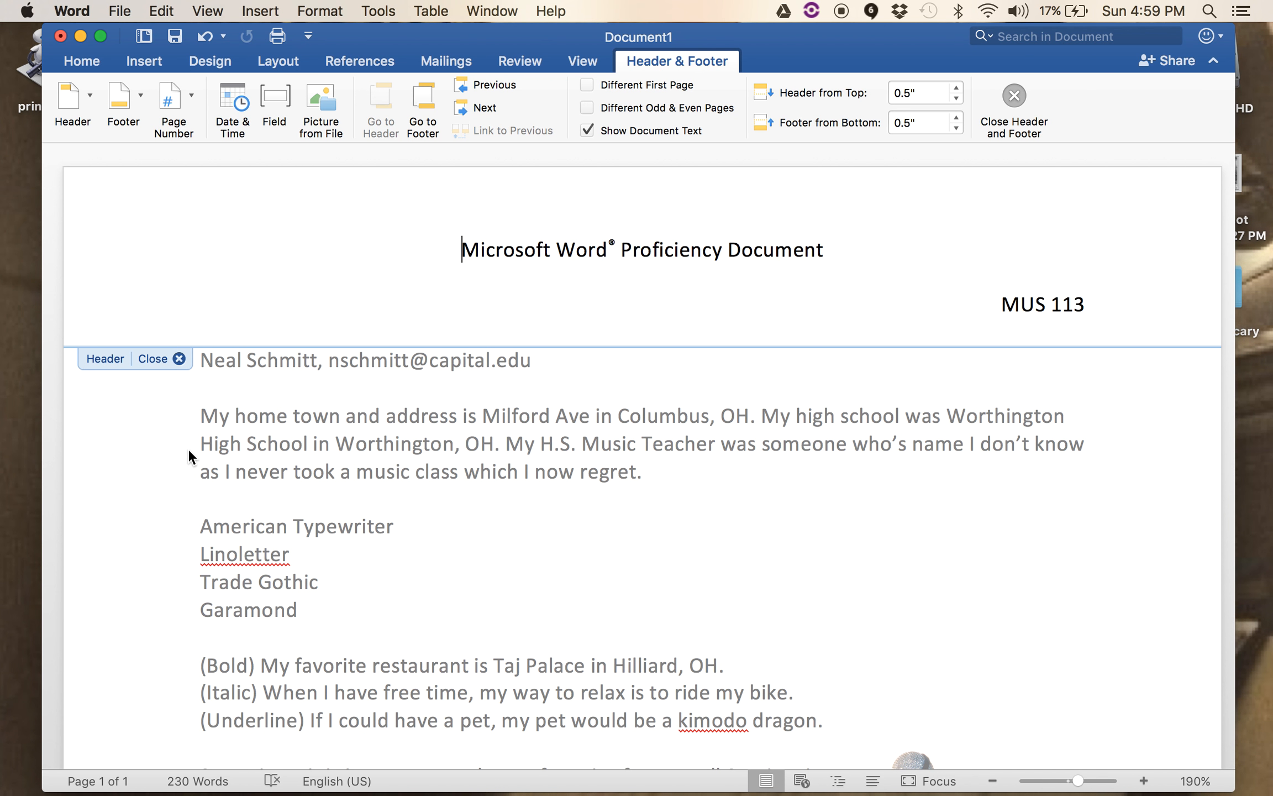
scroll(188, 449, down, 10)
scroll(188, 449, down, 2)
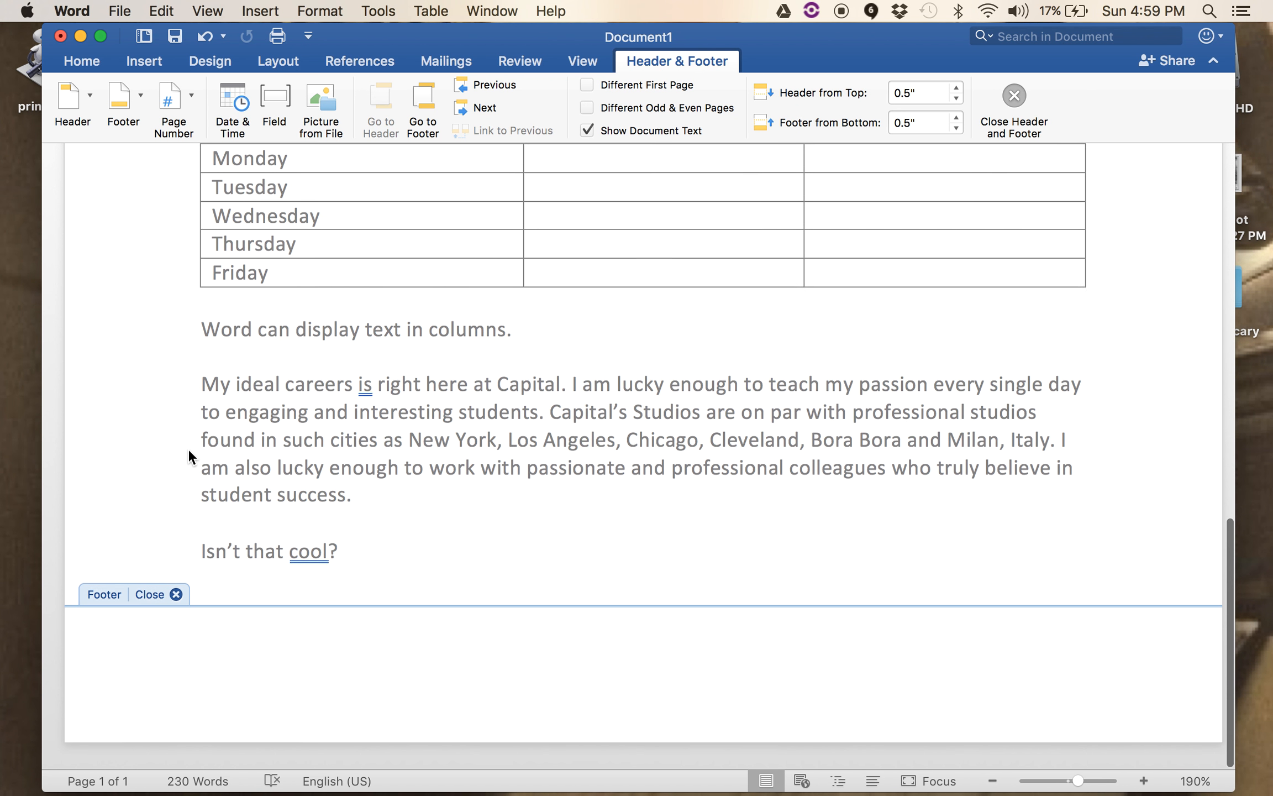
click(175, 597)
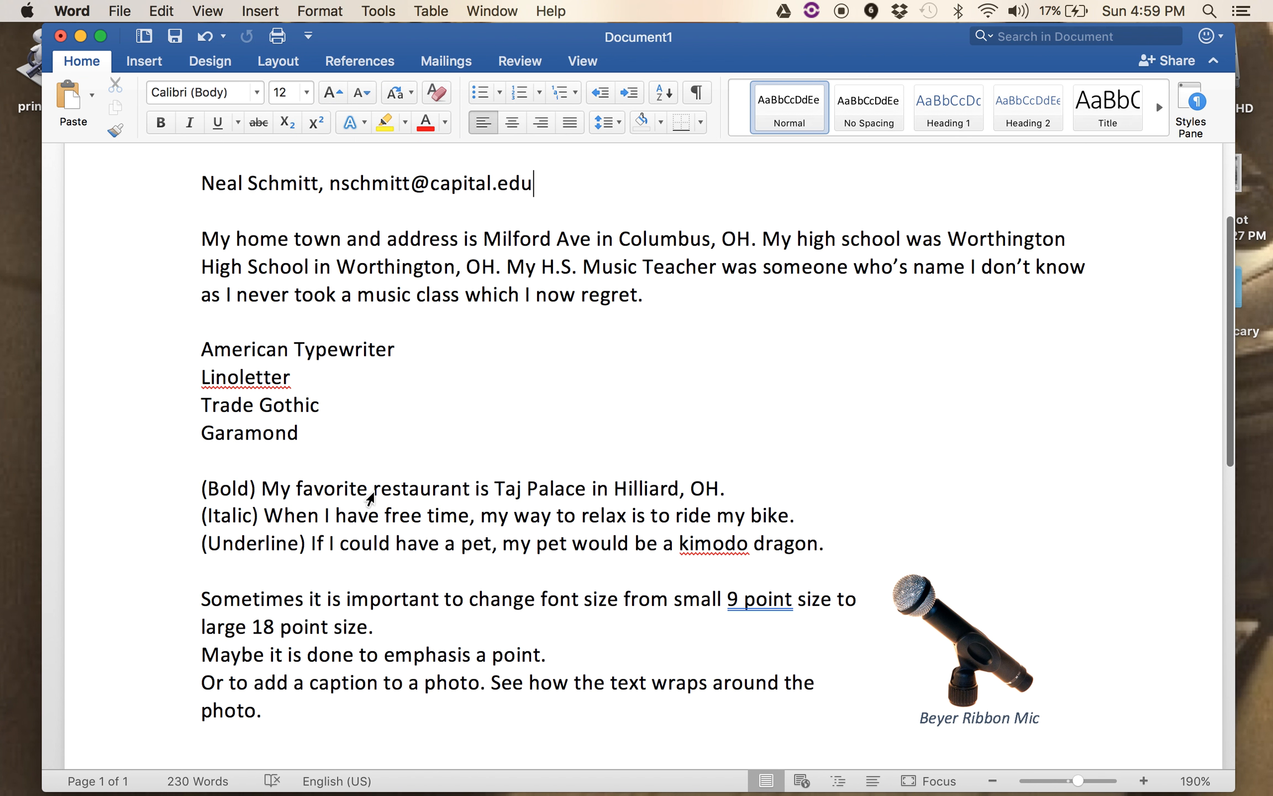
scroll(373, 497, up, 6)
click(576, 246)
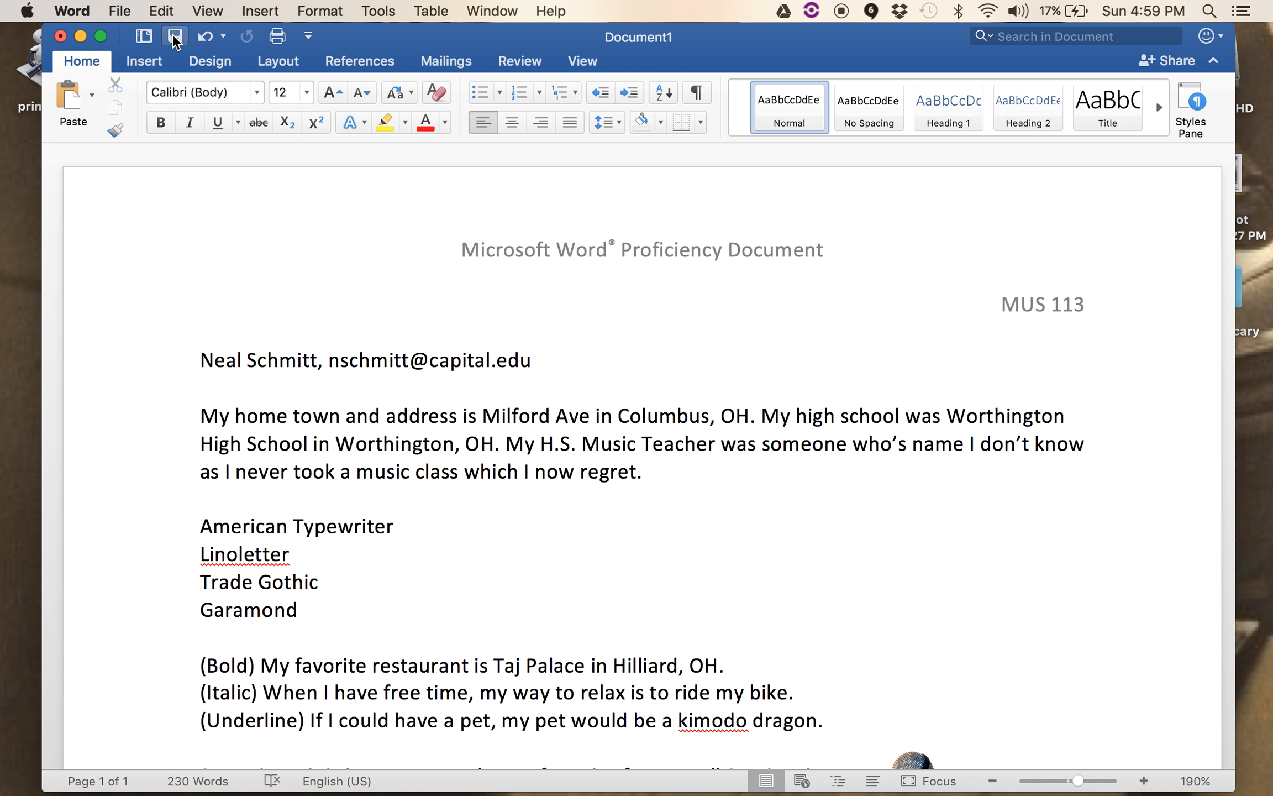
Step: Open the header for editing and insert the author's full name before "Microsoft Word® Proficiency Document"
click(208, 11)
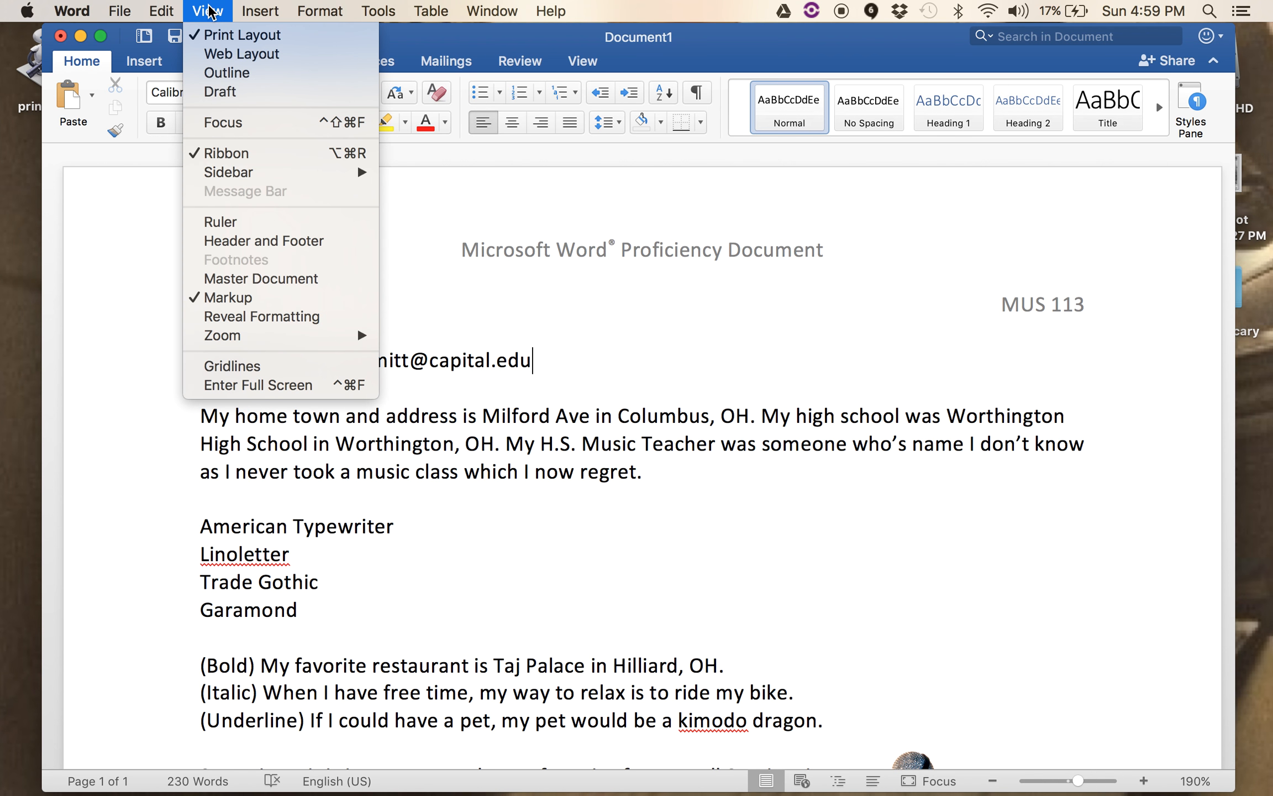
click(266, 242)
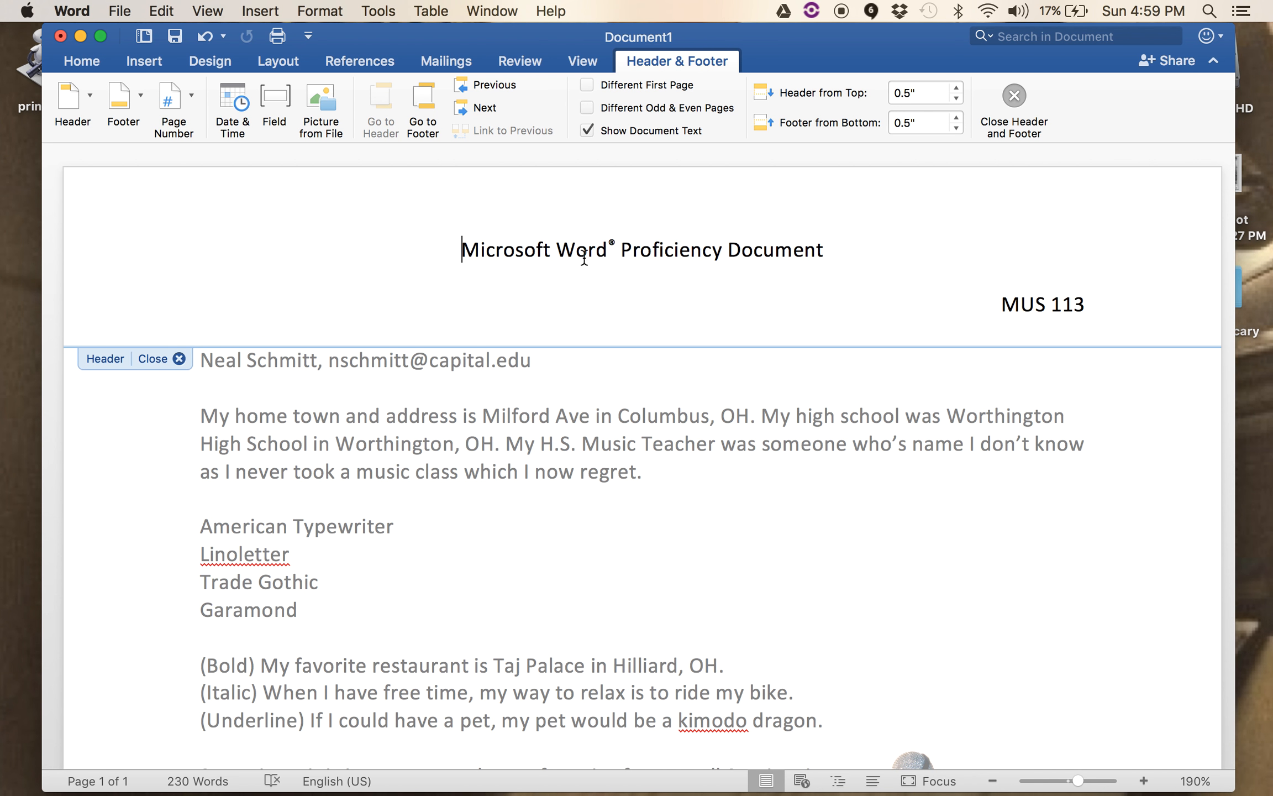
click(618, 248)
click(461, 248)
text(Neal Schmitt)
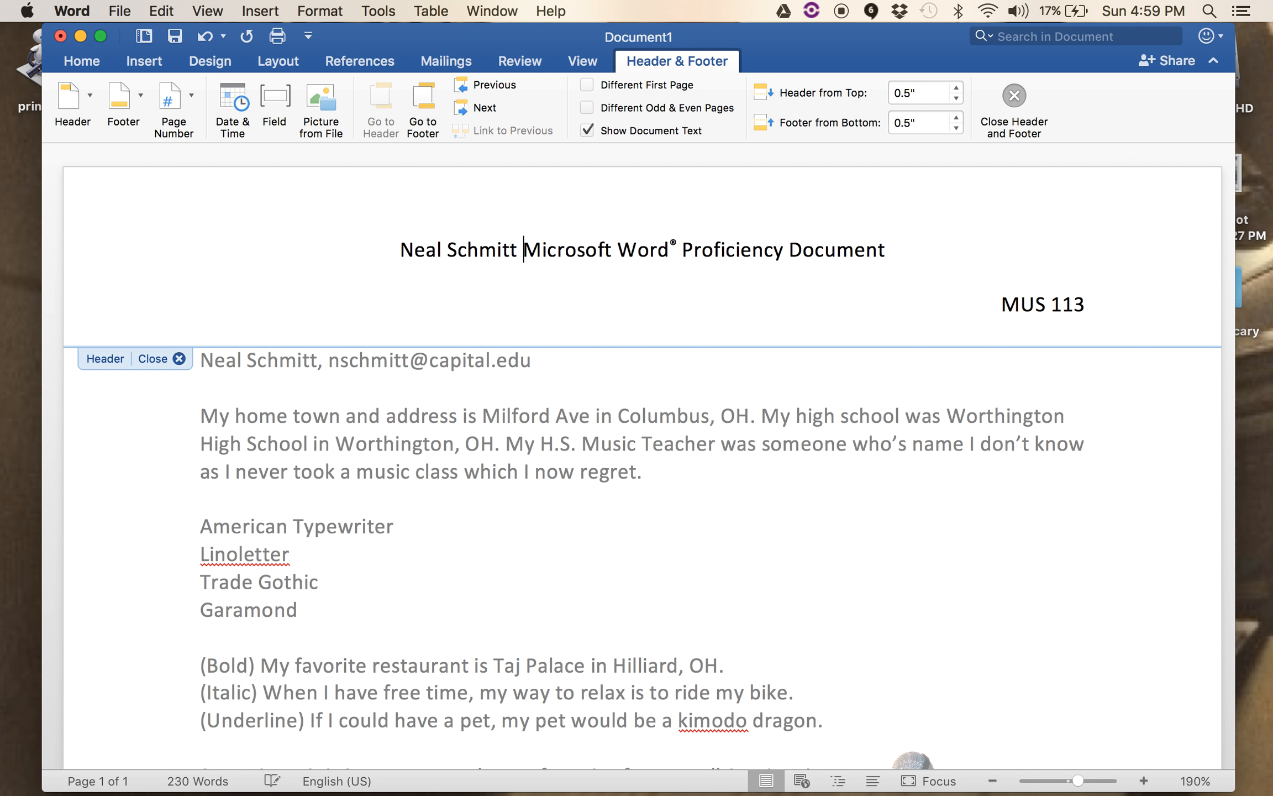
Step: Delete the ® symbol after "Word" in the header title and enter it again
drag(670, 247, 678, 245)
key(BackSpace)
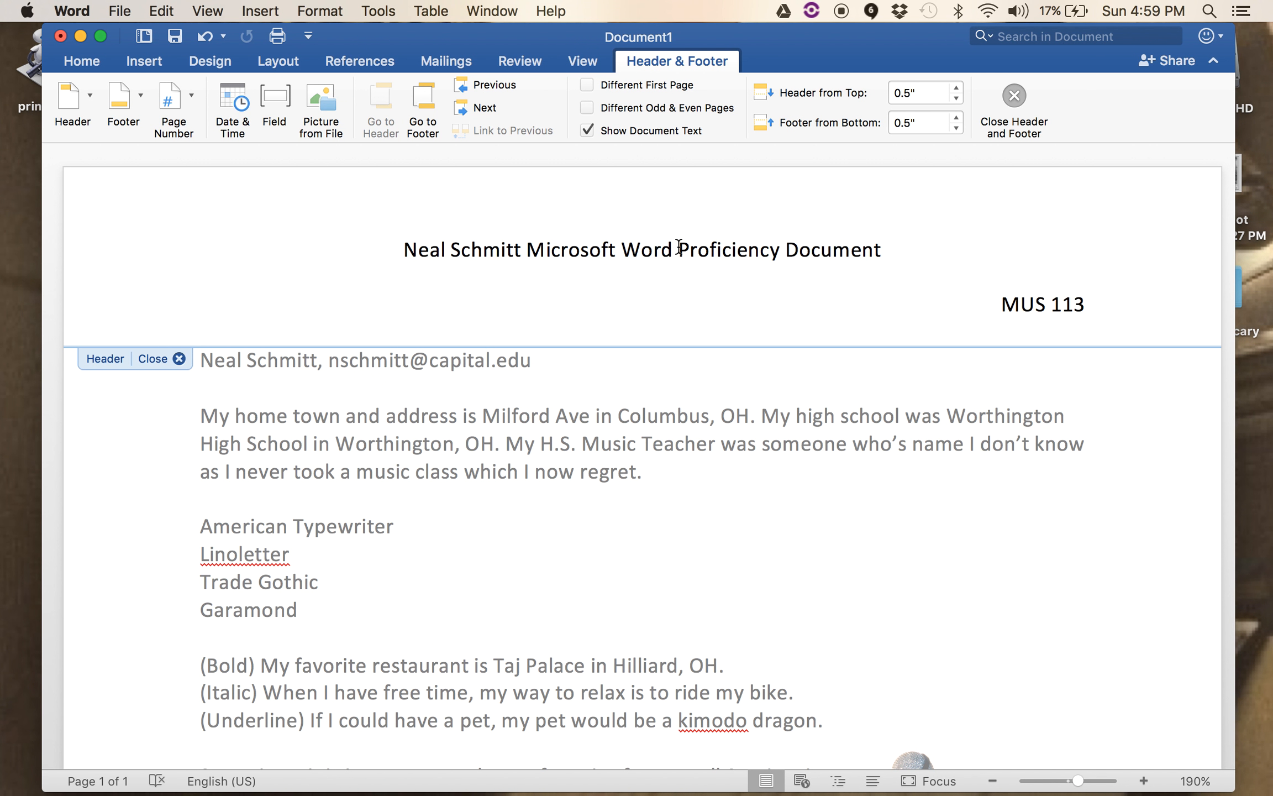
key(super+z)
key(BackSpace)
text(®)
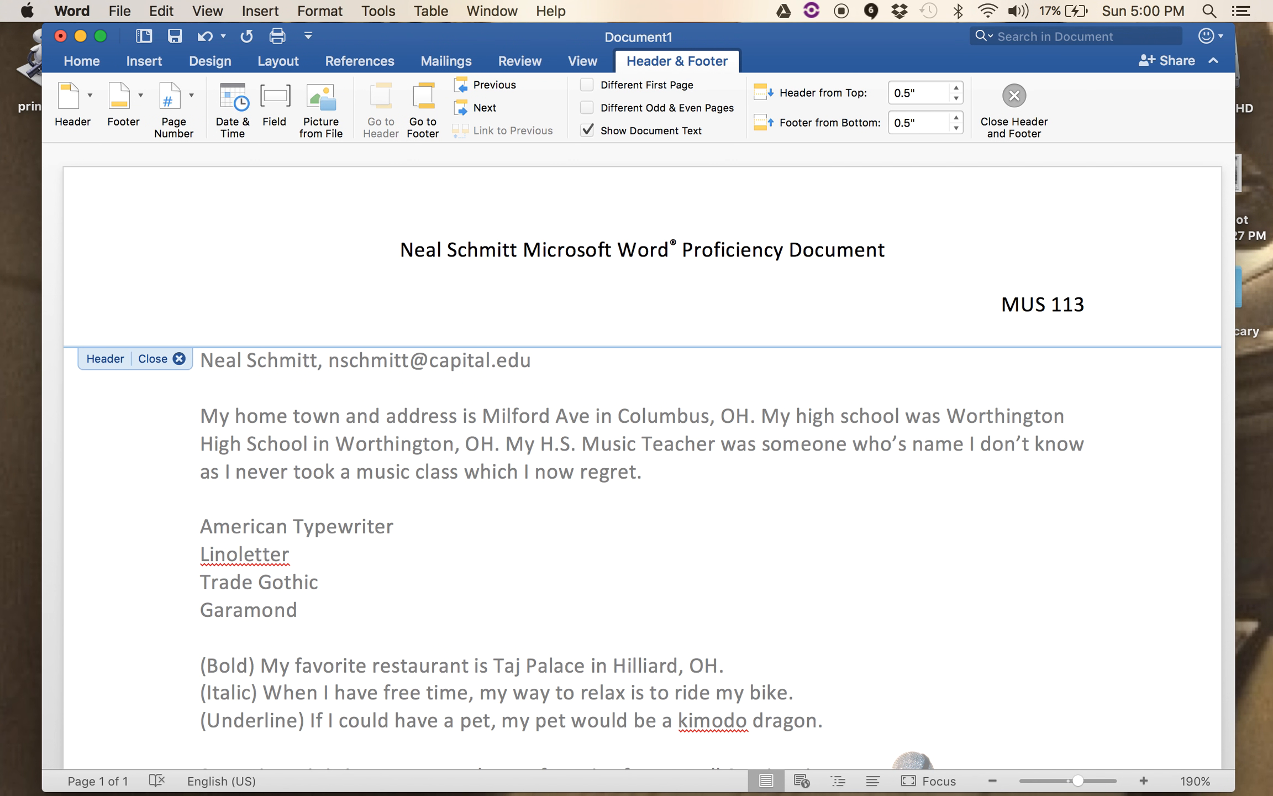
Step: Select the header's title line and check its paragraph alignment
key(super+Tab)
key(super+Tab)
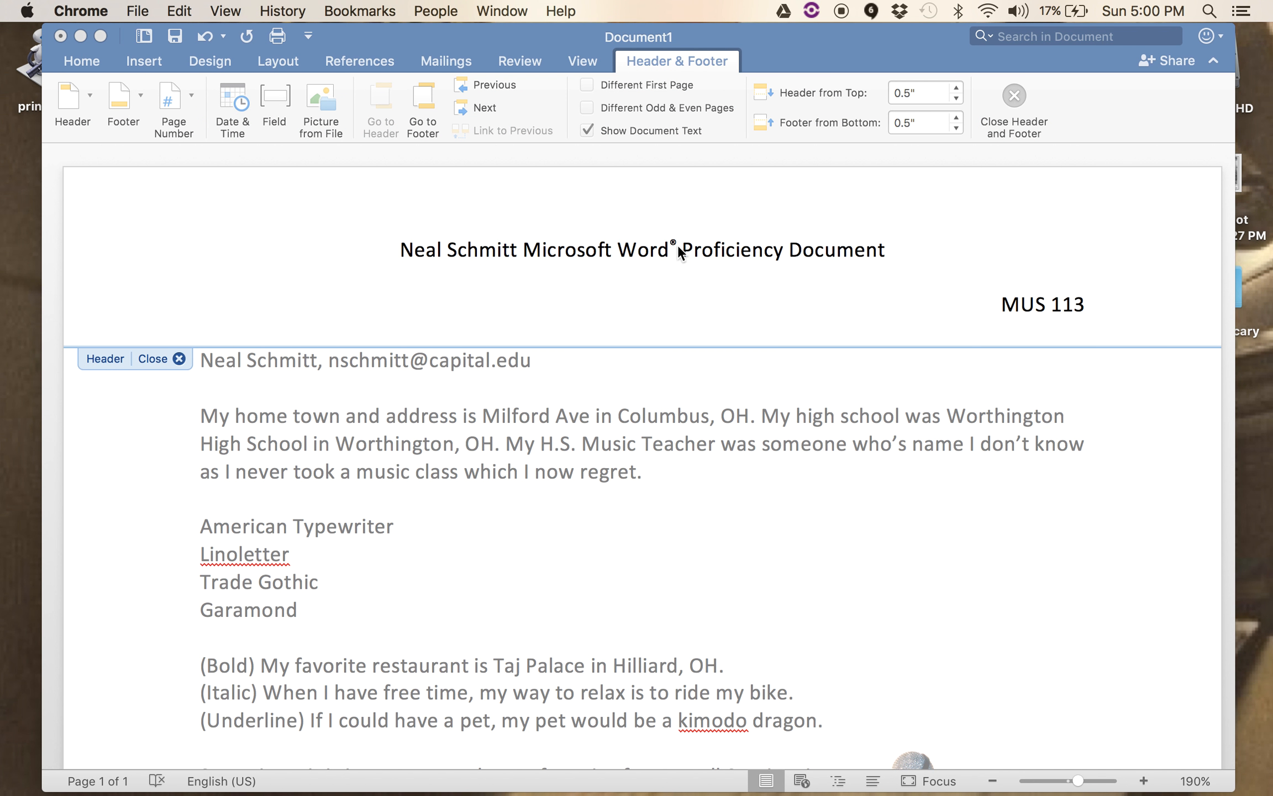
click(679, 247)
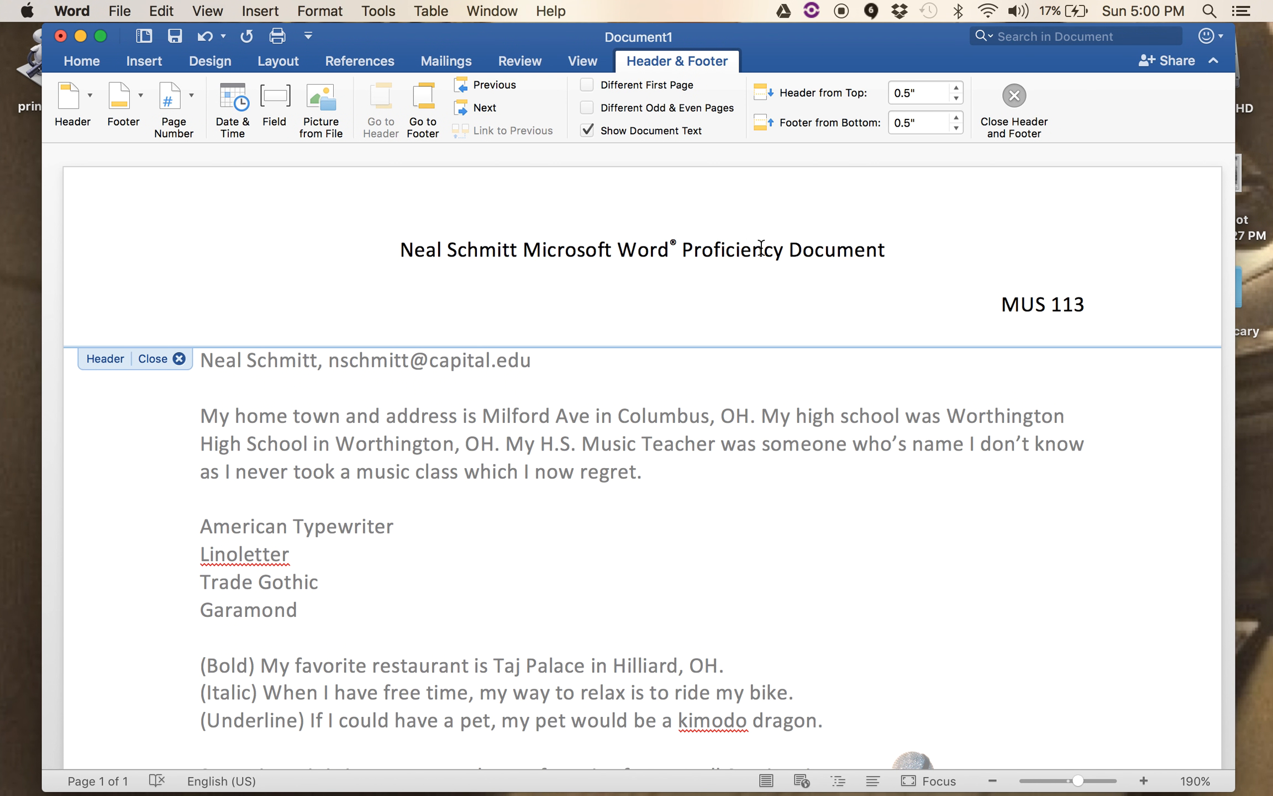
drag(929, 239, 415, 244)
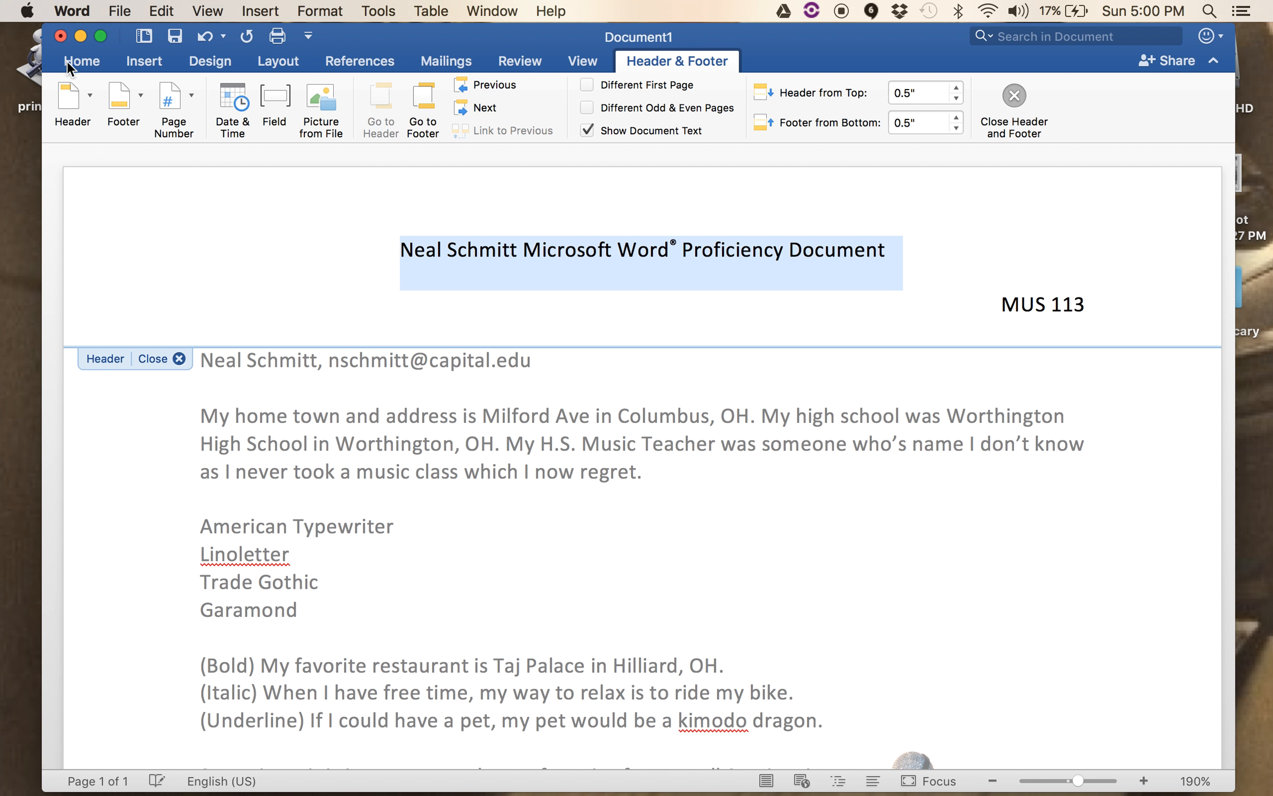
click(95, 62)
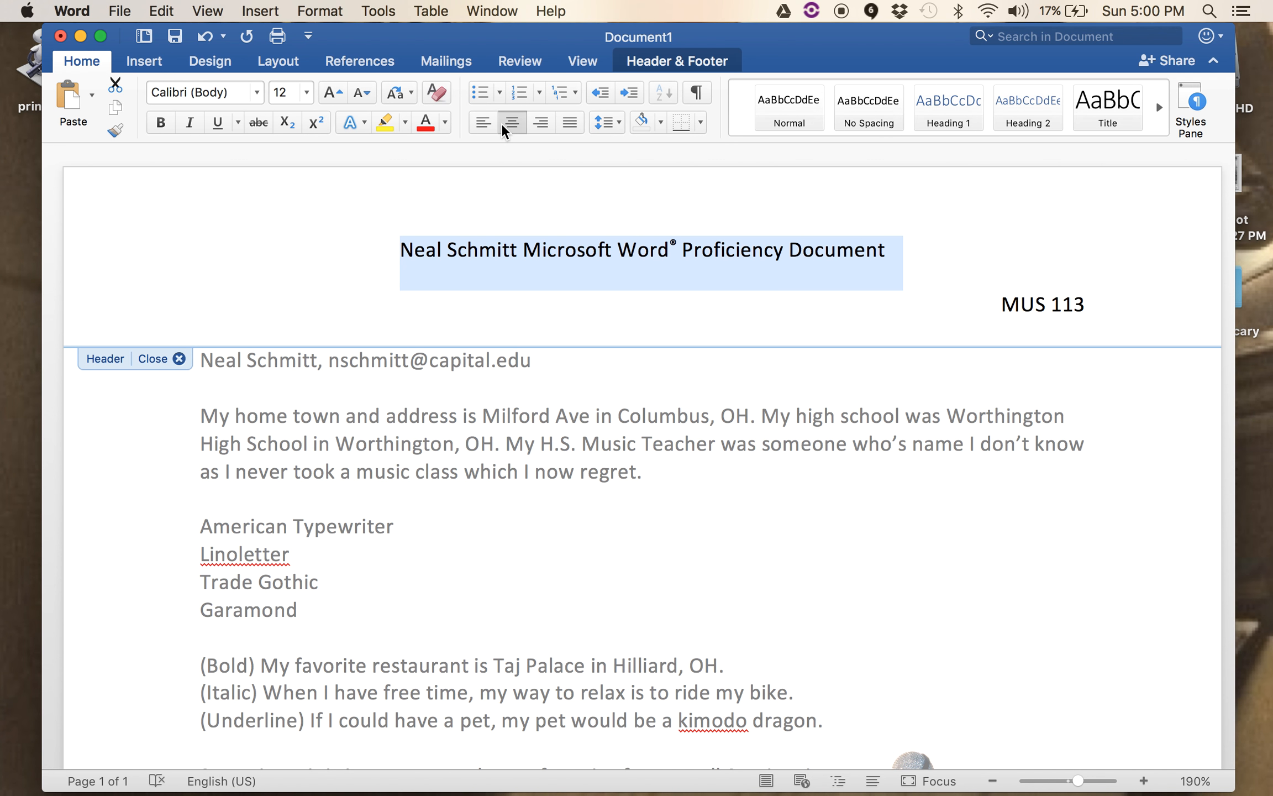
Step: Extend the course code in the header to "MUS 113-01", check its alignment, and close the header
click(1087, 305)
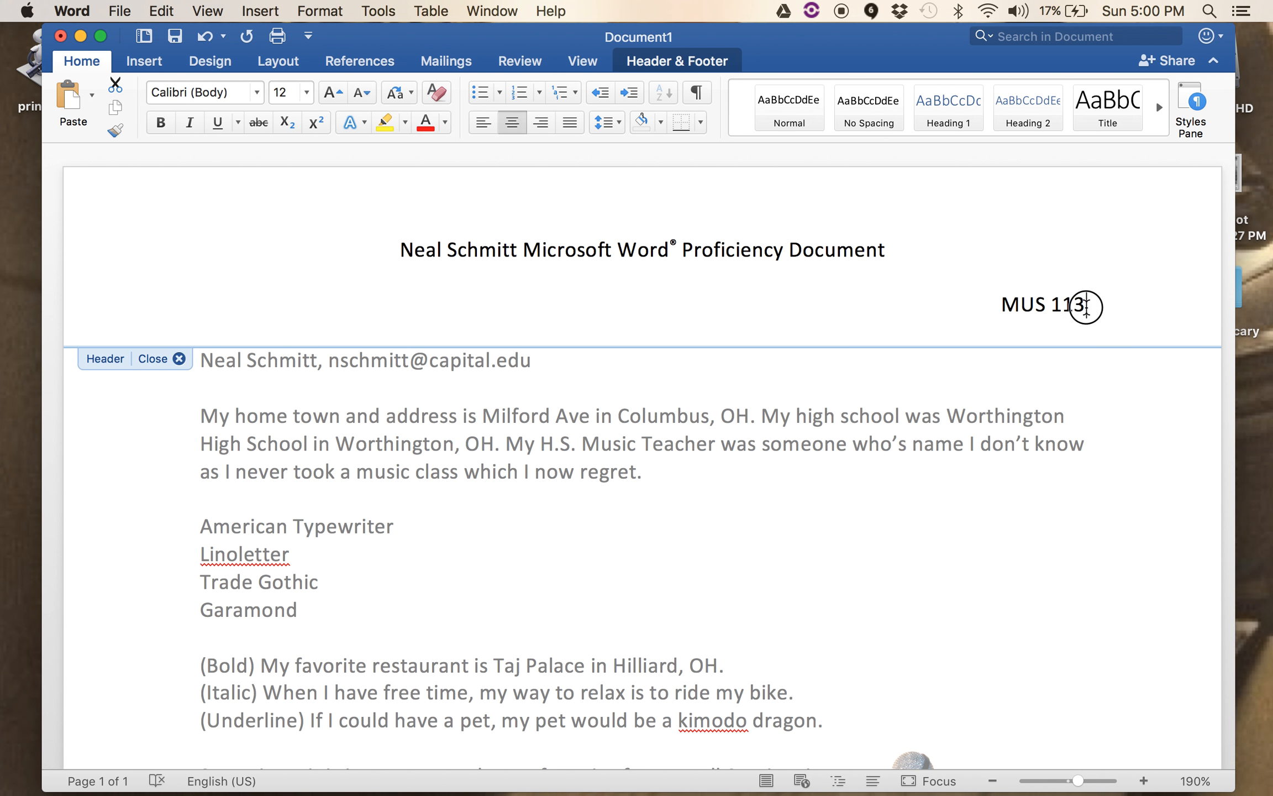
text(-0)
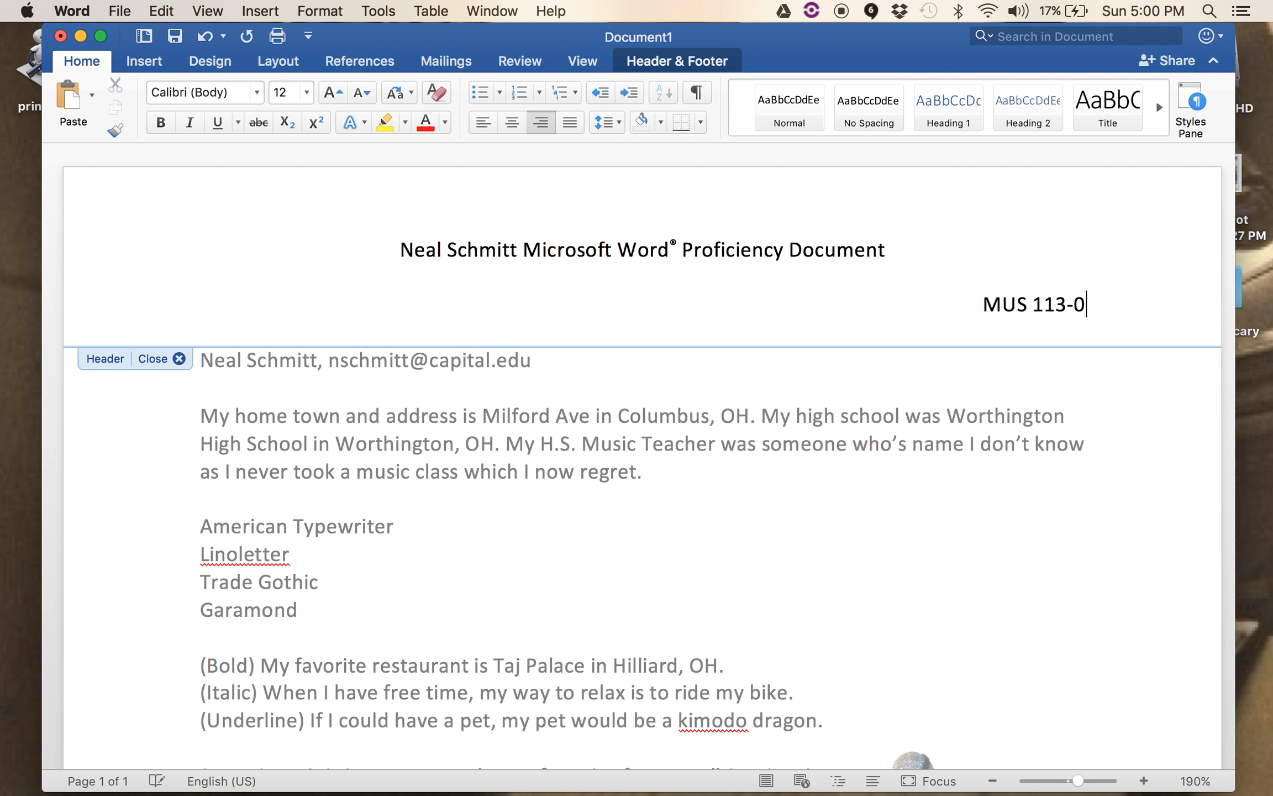
text(1)
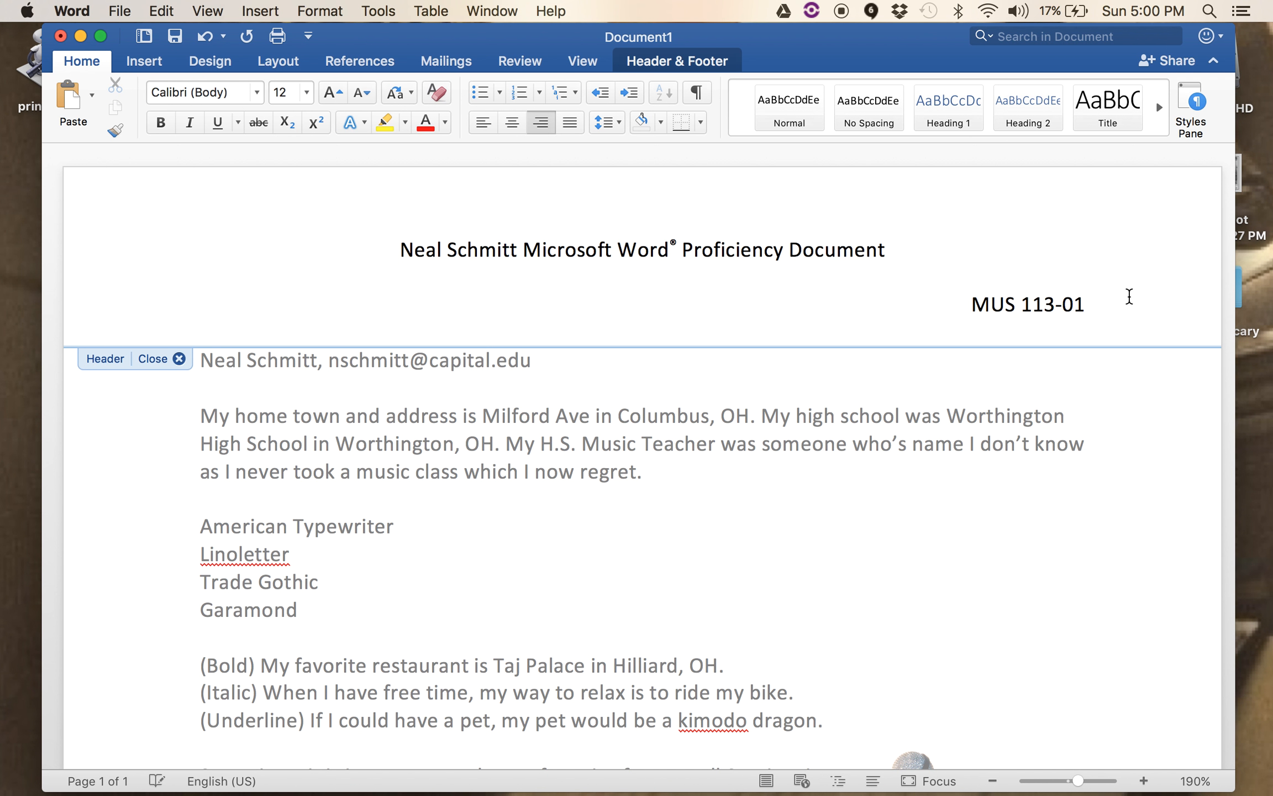
drag(1102, 301, 969, 304)
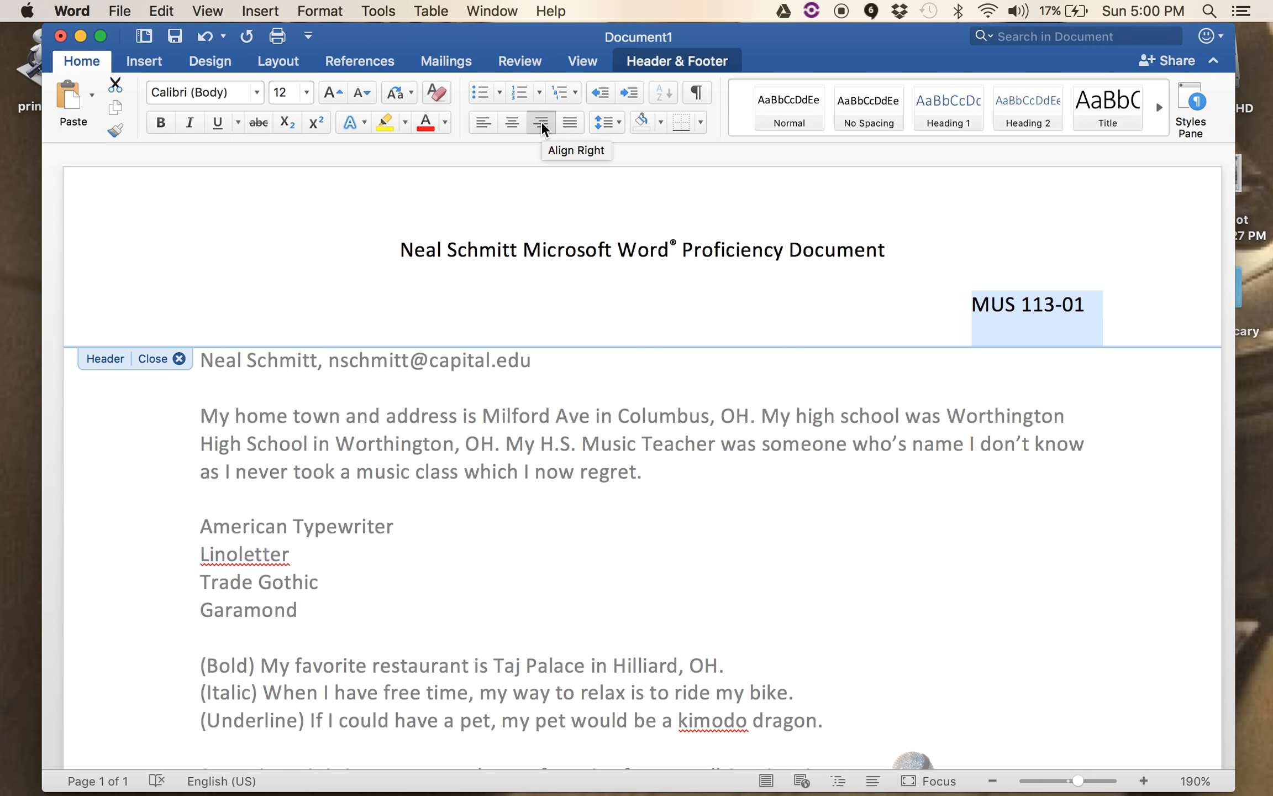
click(178, 359)
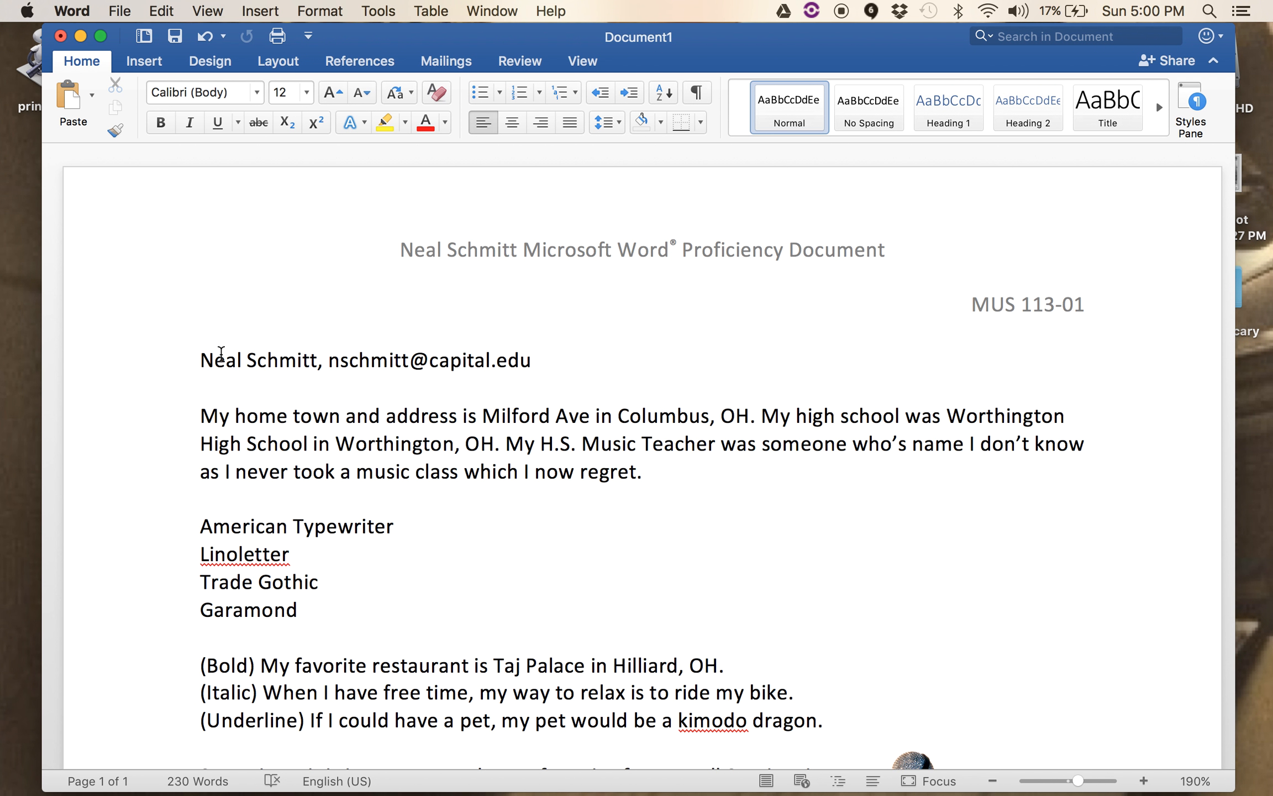
Step: Try turning the e-mail address on the first body line into a web page hyperlink, and undo it
mouse_move(513, 360)
mouse_down()
mouse_move(318, 358)
mouse_move(522, 362)
mouse_up()
click(326, 358)
key(super+k)
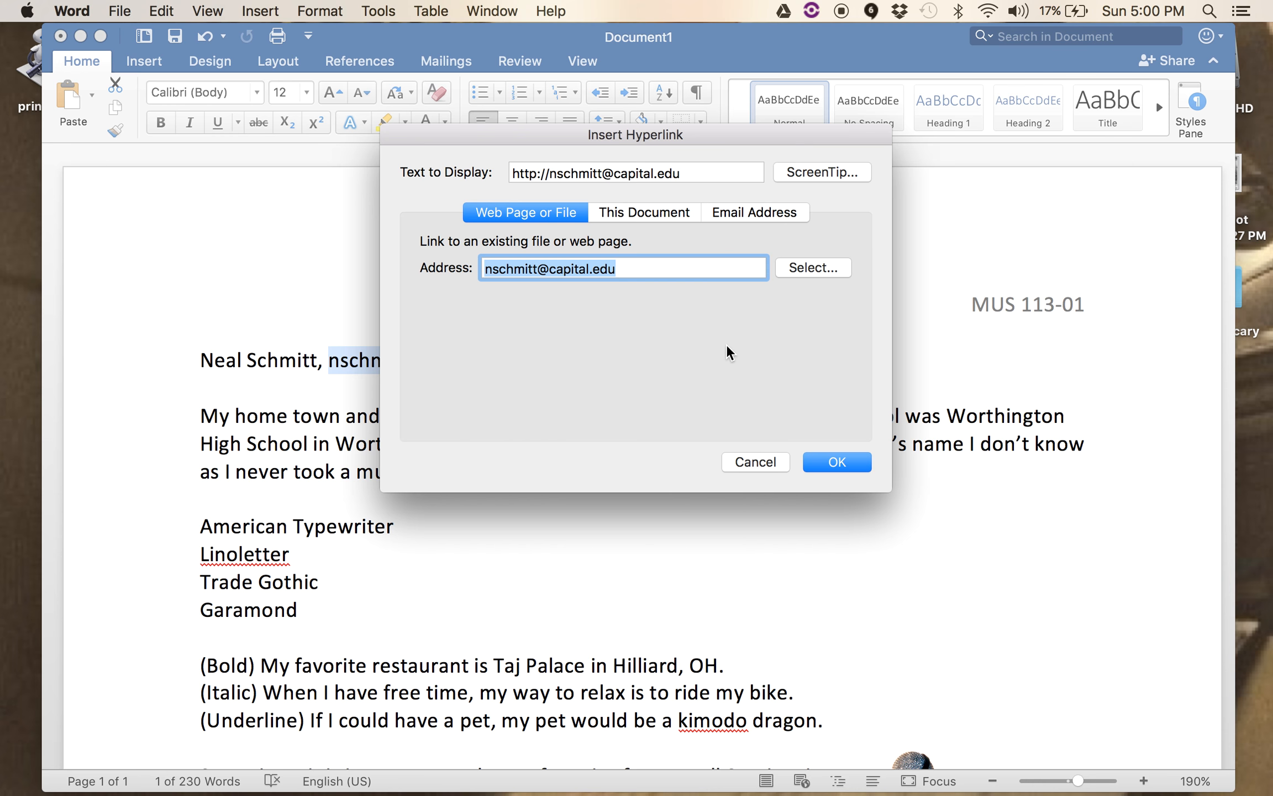
click(852, 455)
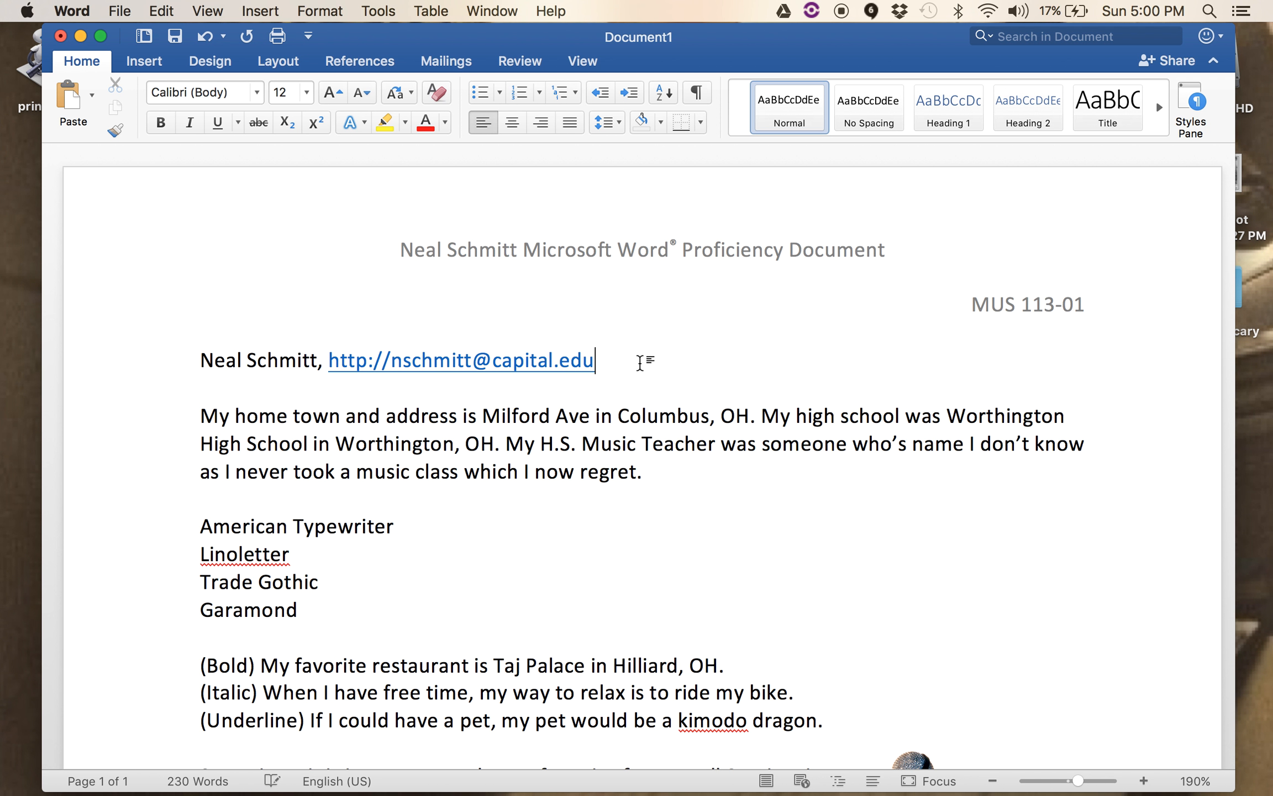
key(super+z)
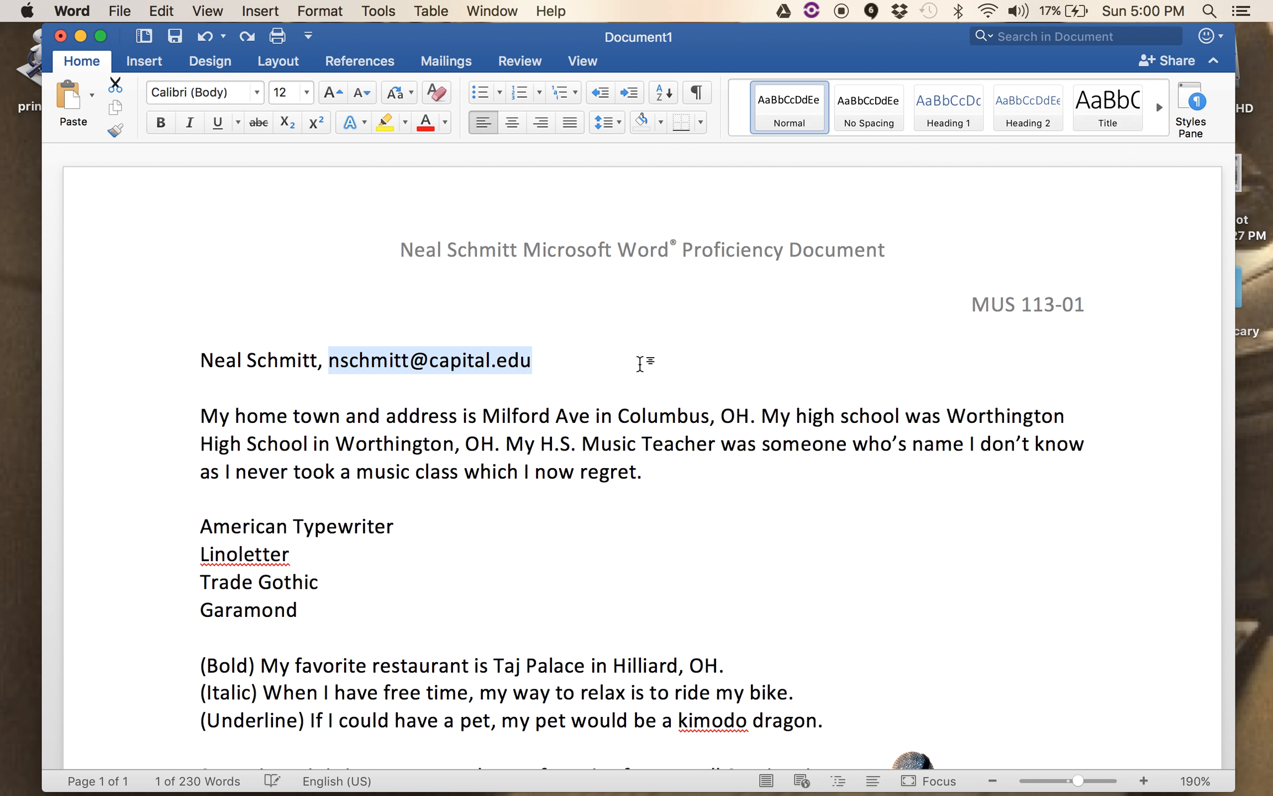
click(578, 364)
drag(547, 362, 334, 359)
key(super+k)
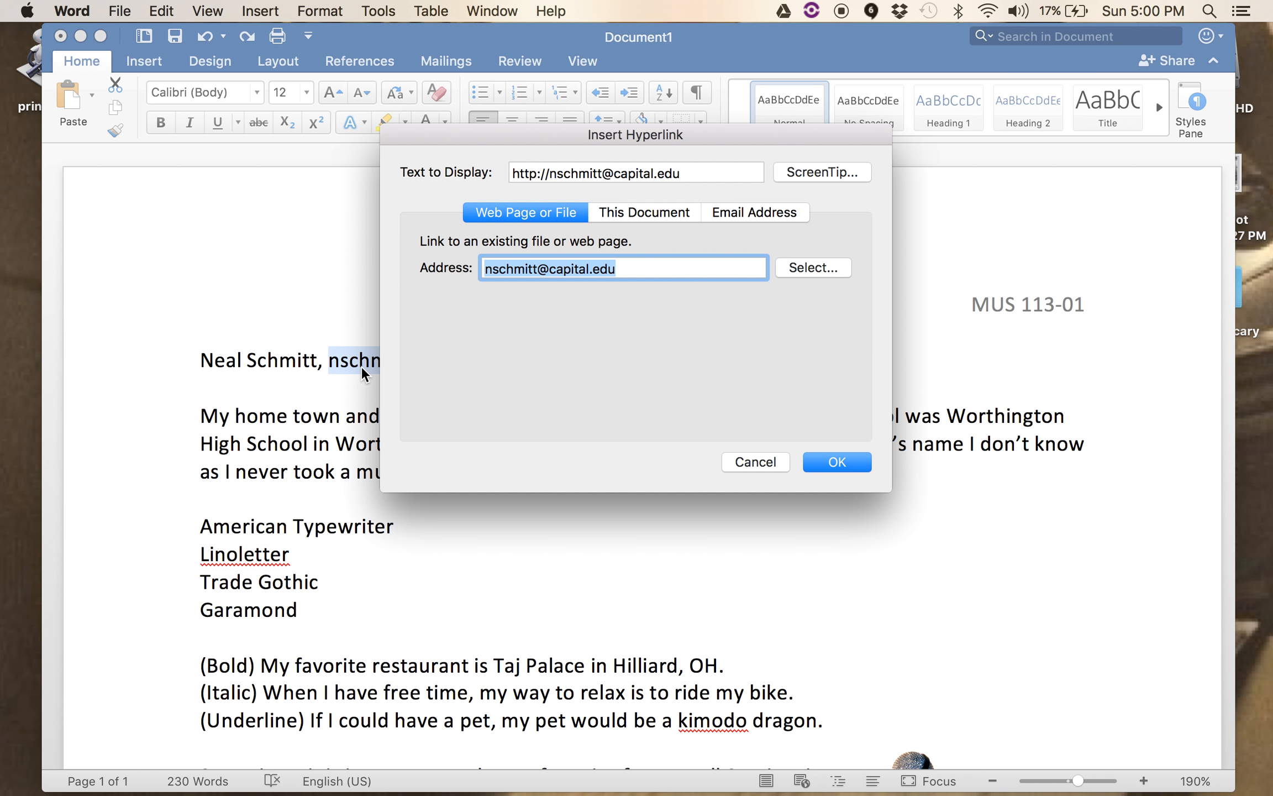
click(746, 213)
click(657, 210)
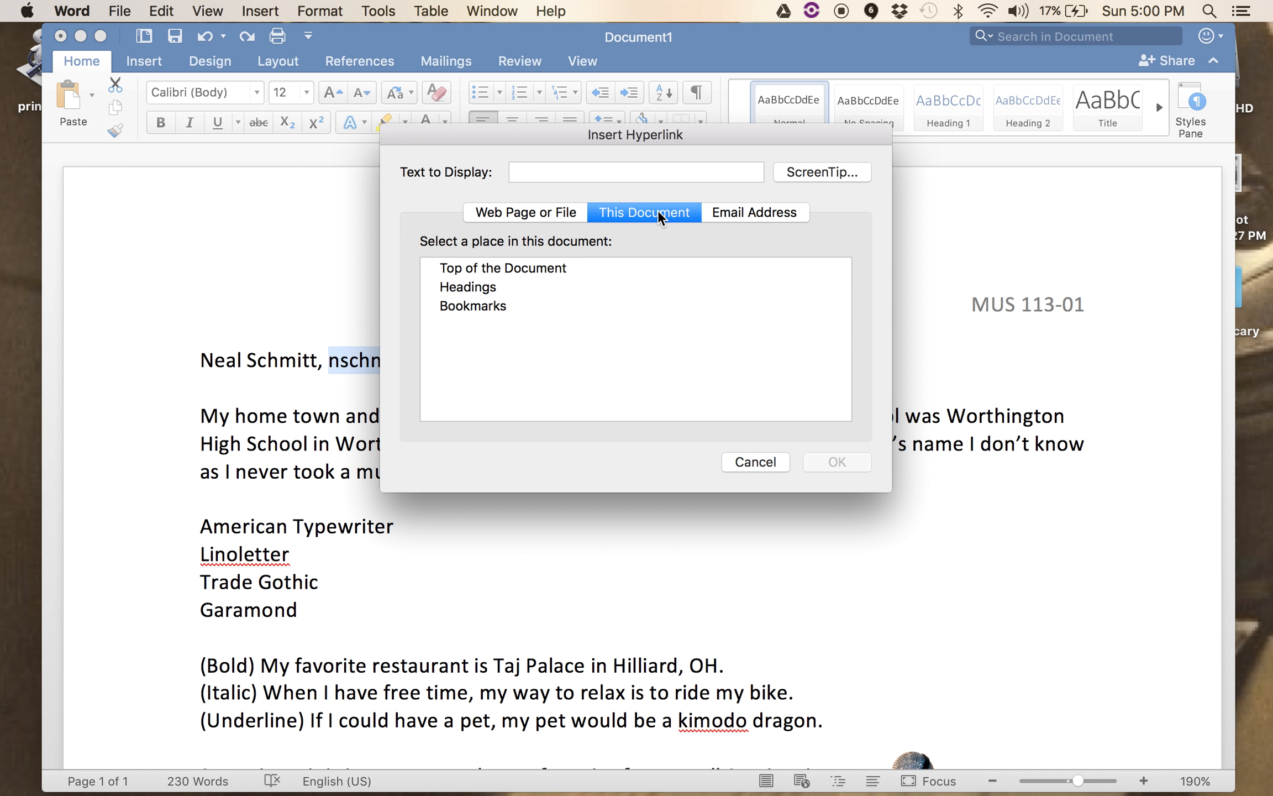
click(545, 214)
click(743, 460)
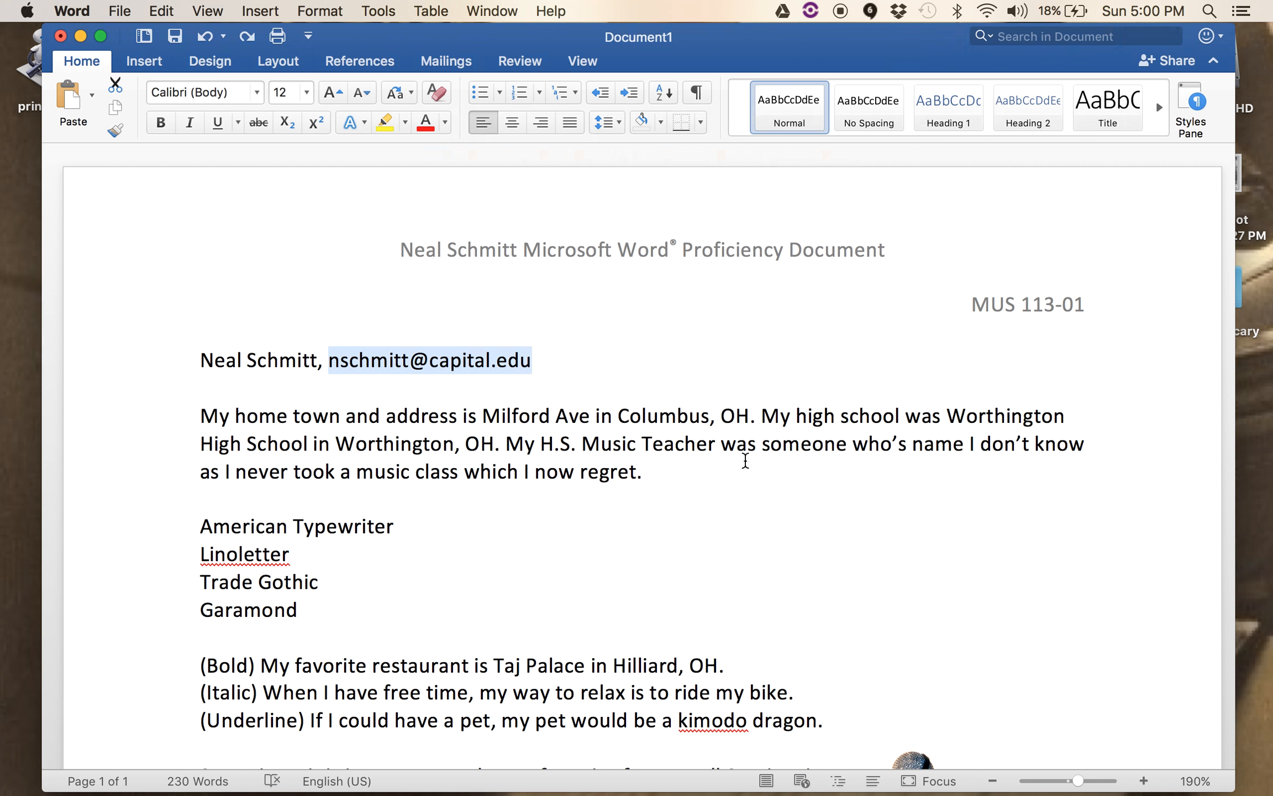
click(541, 363)
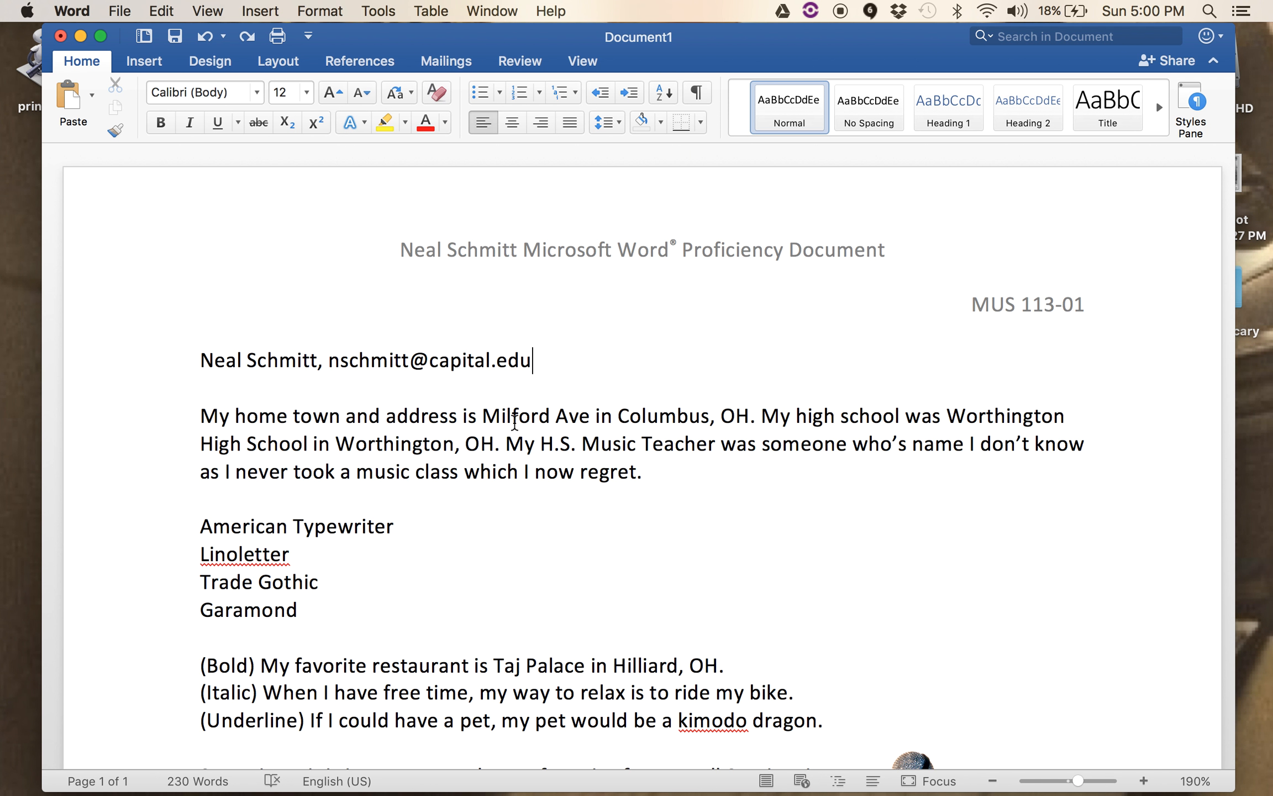
Step: Justify the paragraph about the home town, high school and music teacher
scroll(506, 406, down, 1)
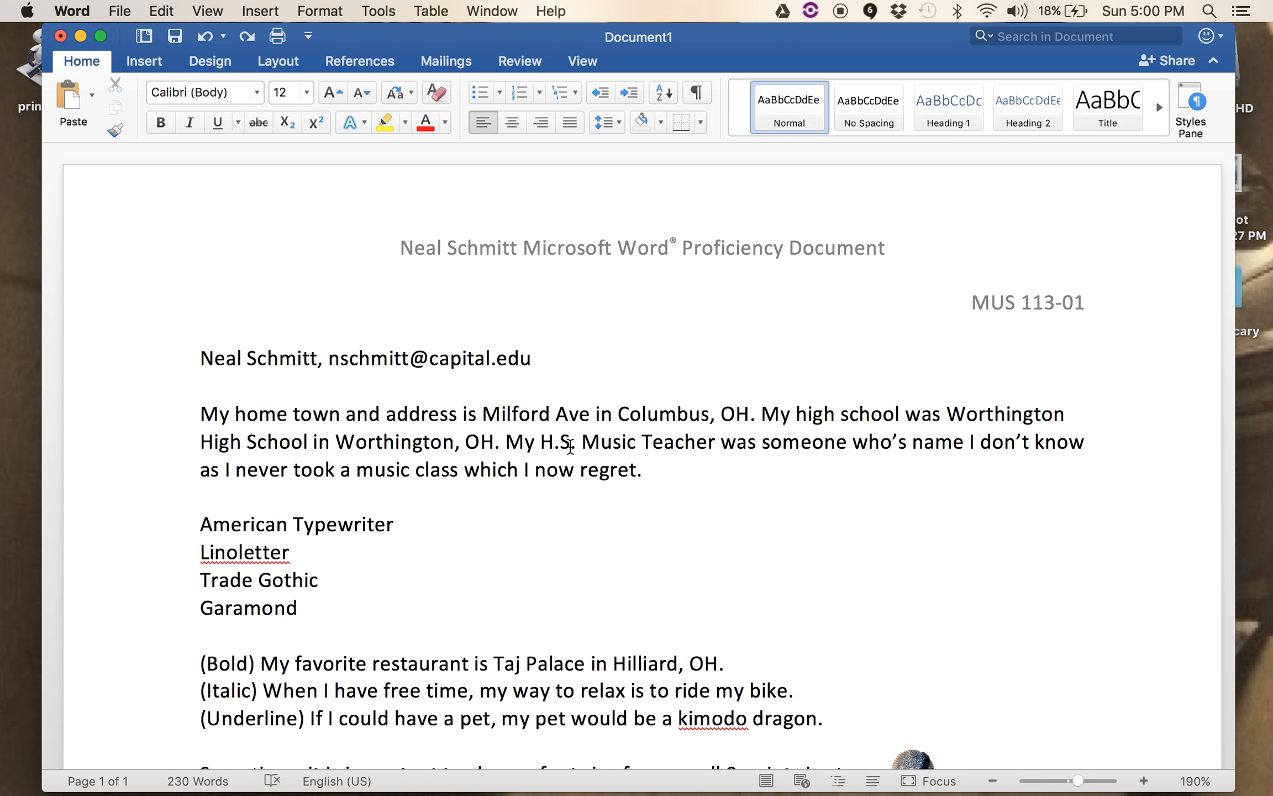
drag(666, 470, 178, 417)
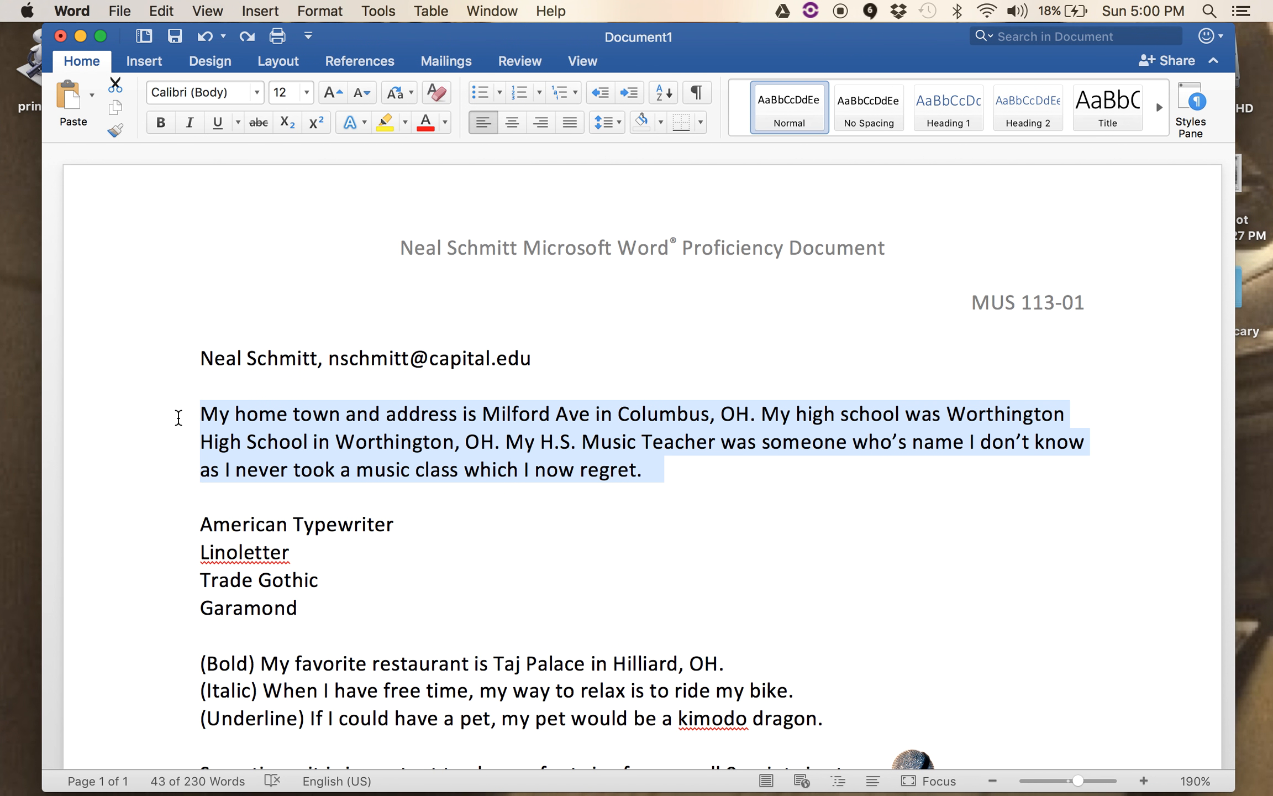
click(558, 122)
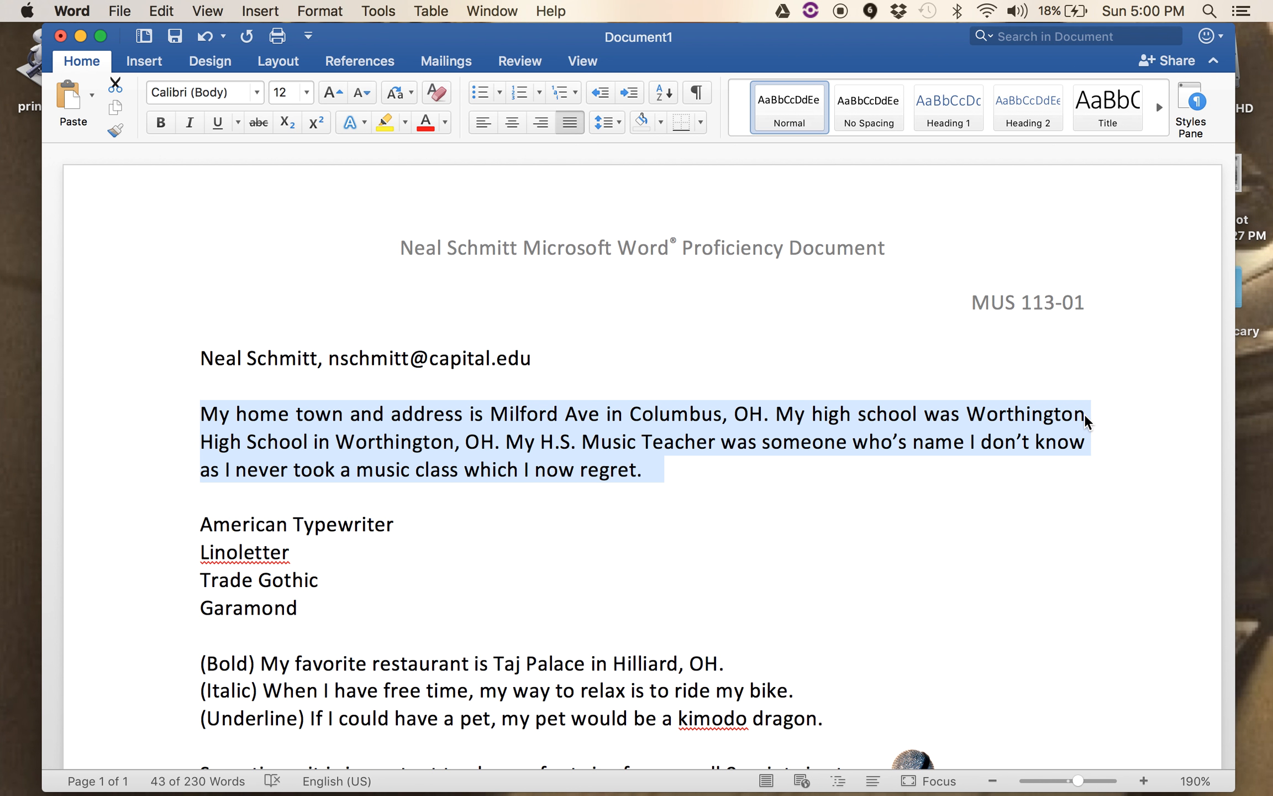
Step: Indent the home town paragraph by 1 inch both before and after the text
click(316, 11)
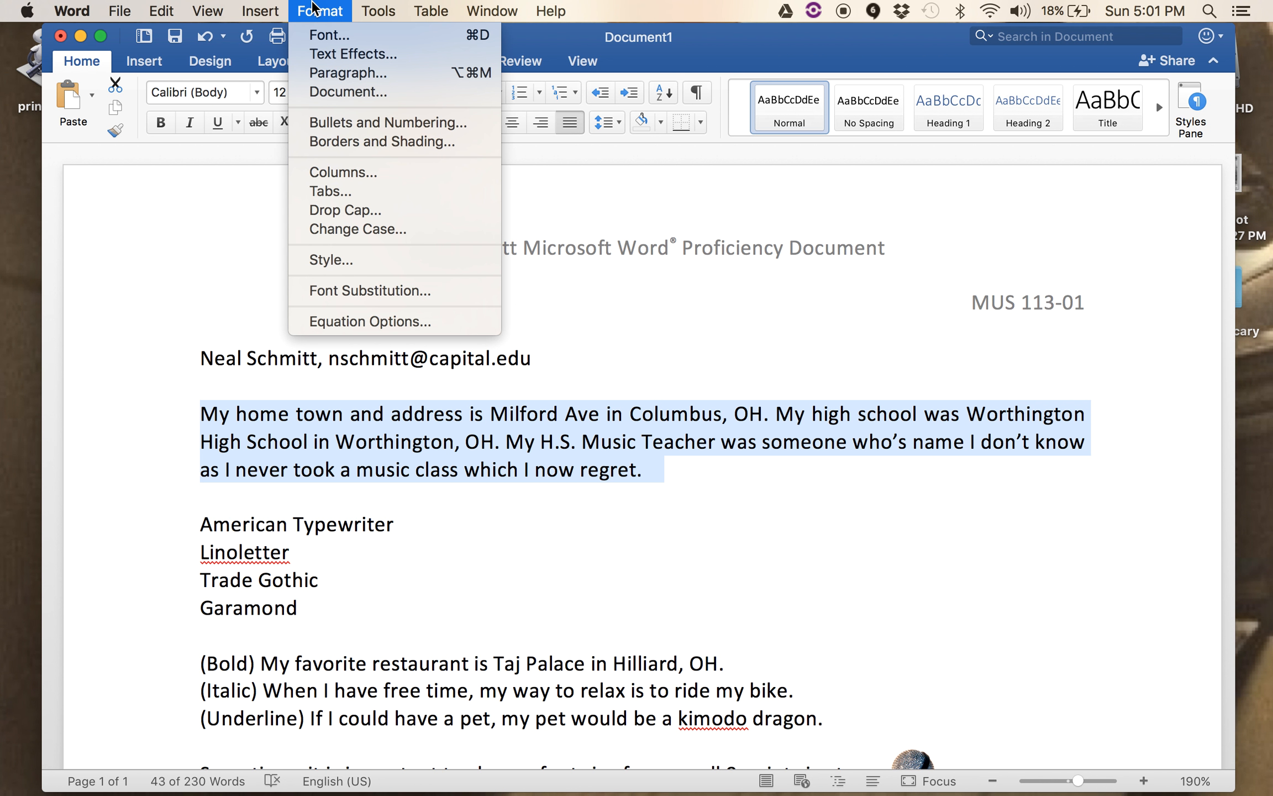
click(334, 72)
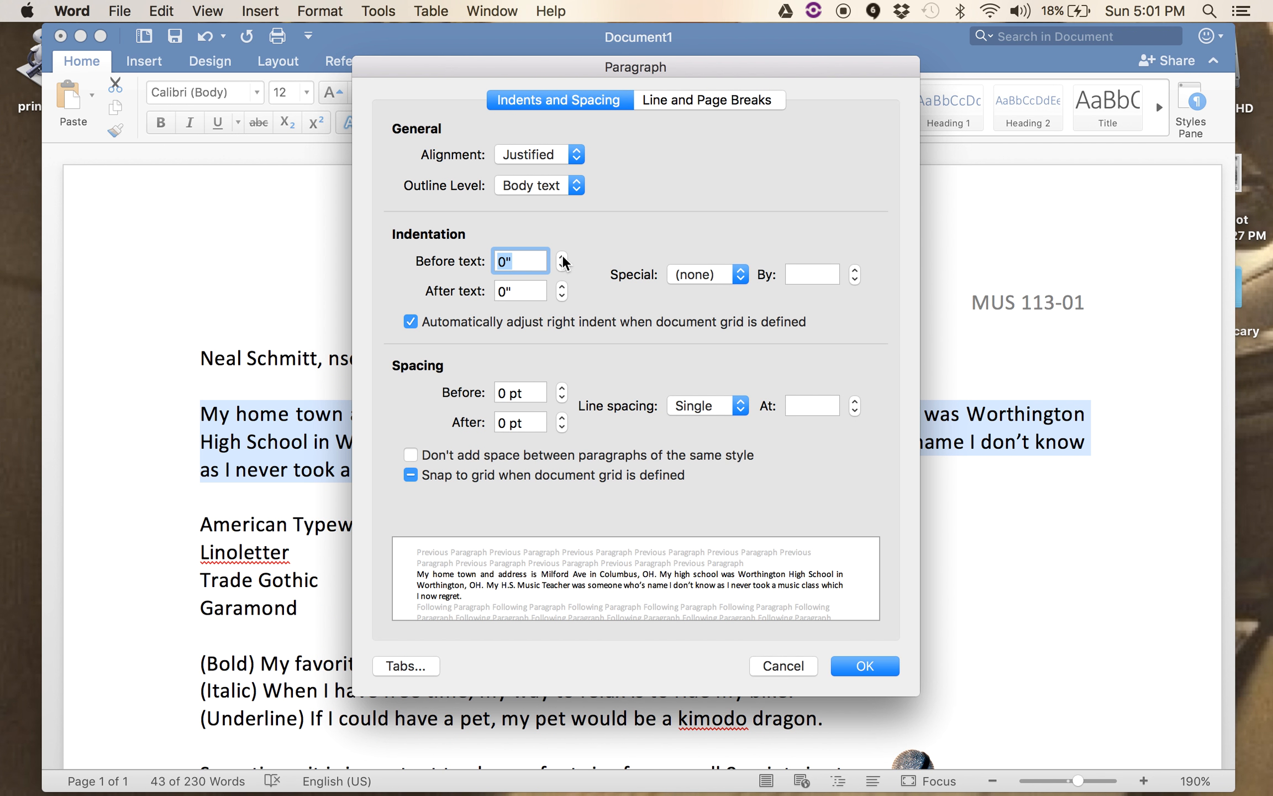
text(1)
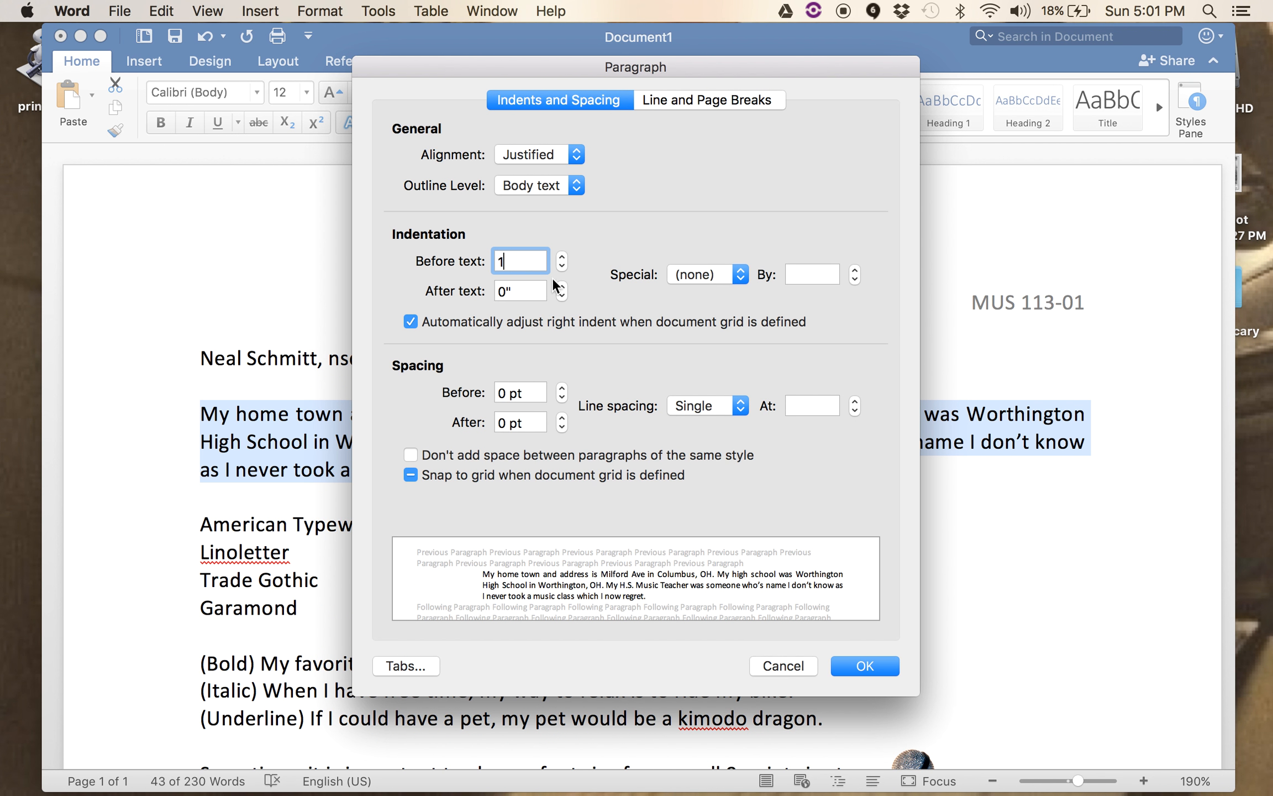
click(507, 292)
key(BackSpace)
text(1)
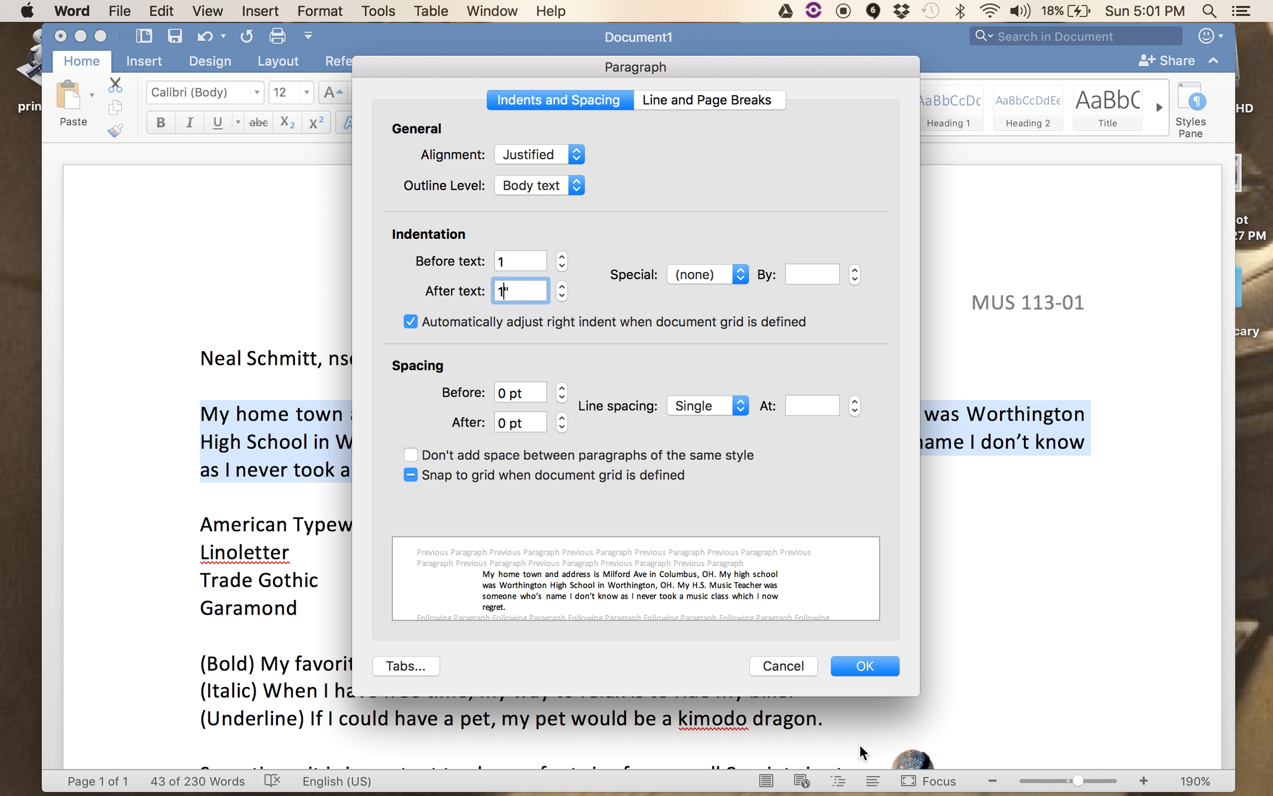
click(864, 666)
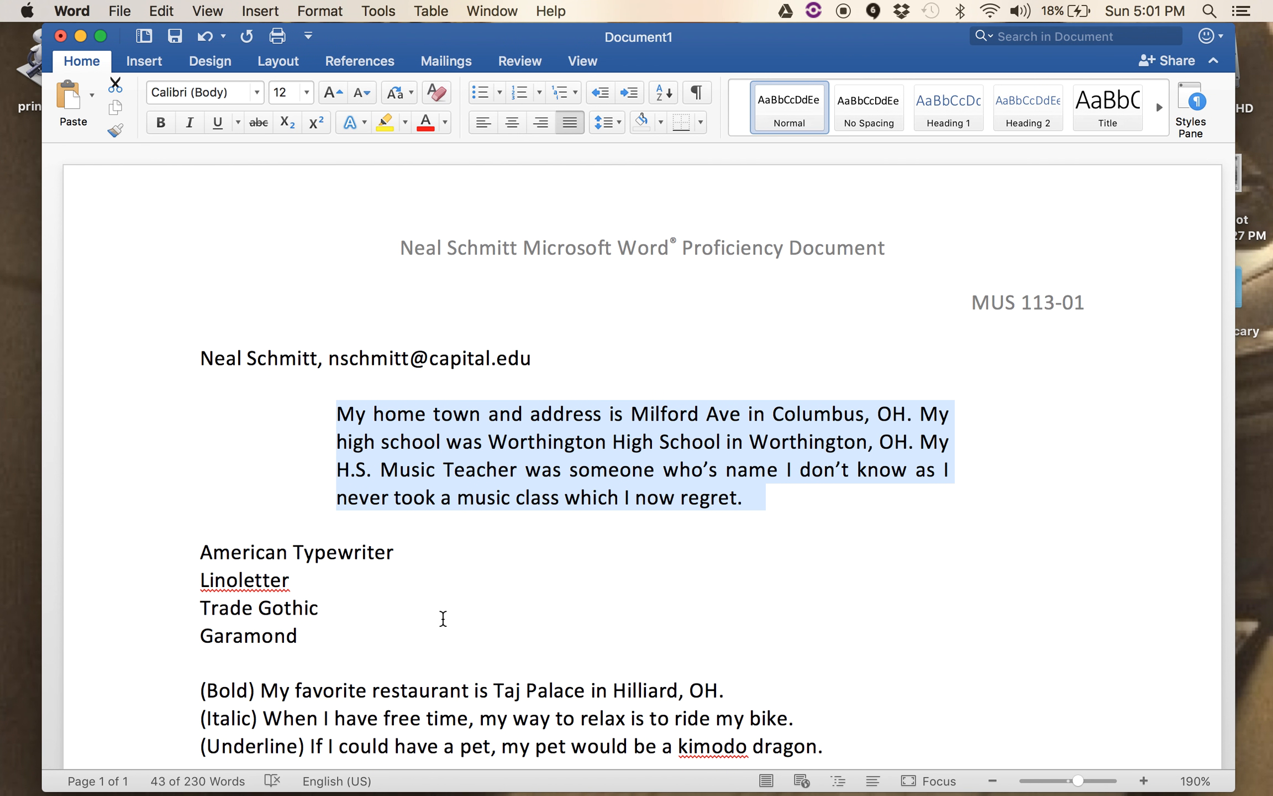
Step: Turn the four lines of font names, from American Typewriter to Garamond, into a bulleted list
click(400, 551)
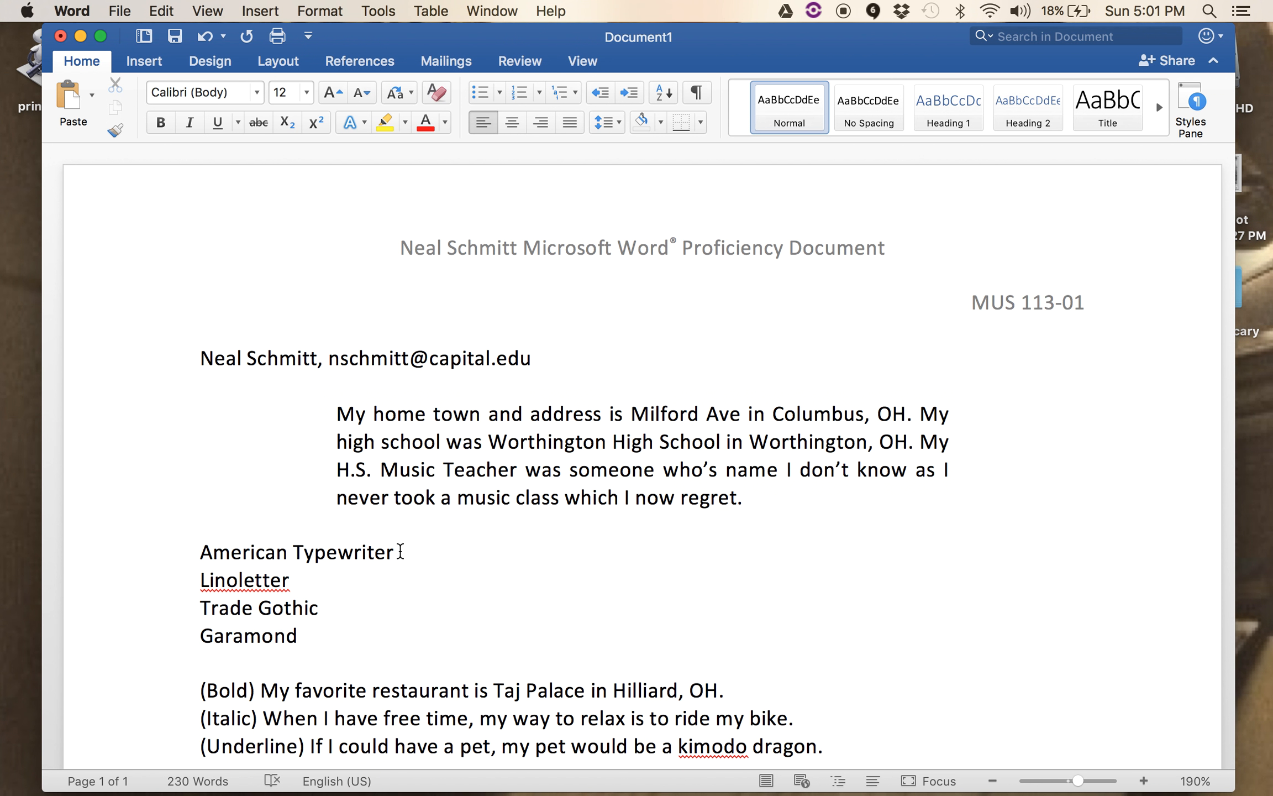
drag(338, 636, 185, 549)
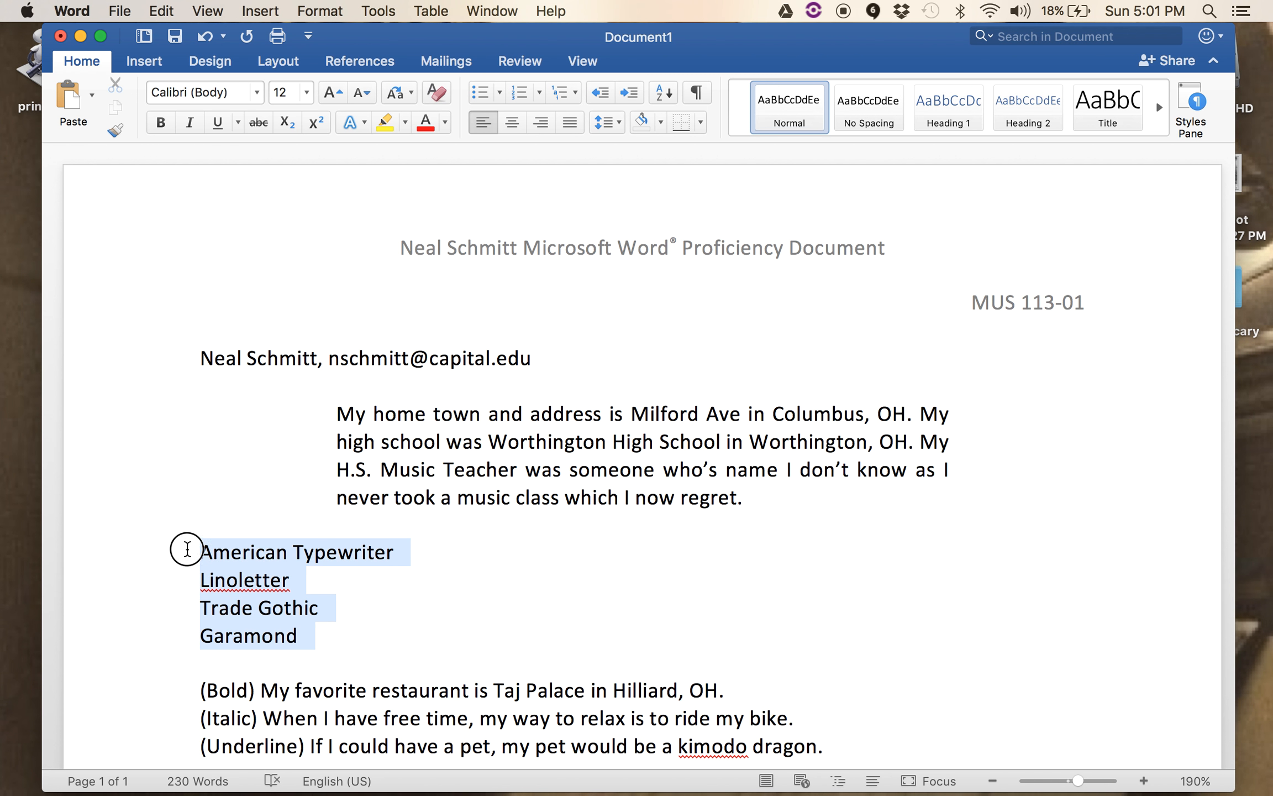
click(480, 94)
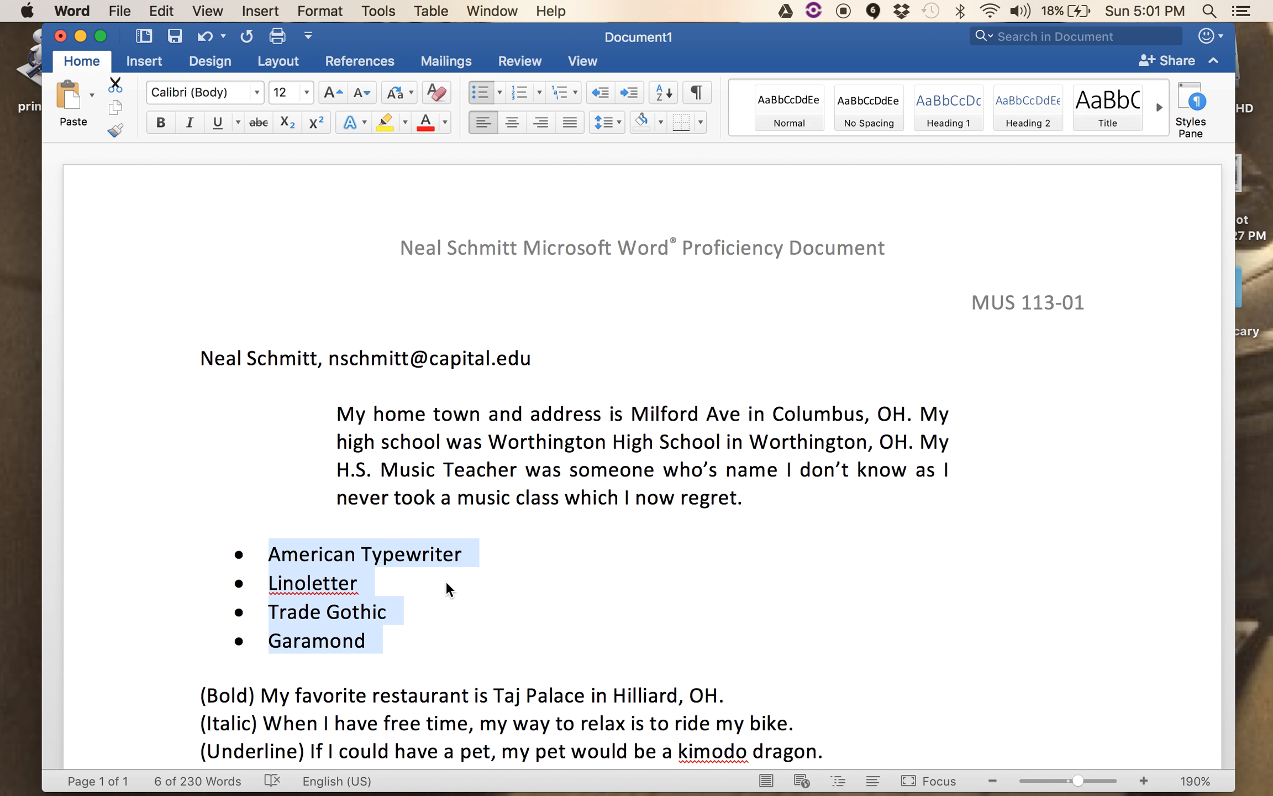
Step: Set the first bulleted item in the American Typewriter font and the Linoletter item in LinoLetter Std
drag(471, 552, 268, 552)
click(254, 94)
click(256, 360)
drag(365, 585, 268, 587)
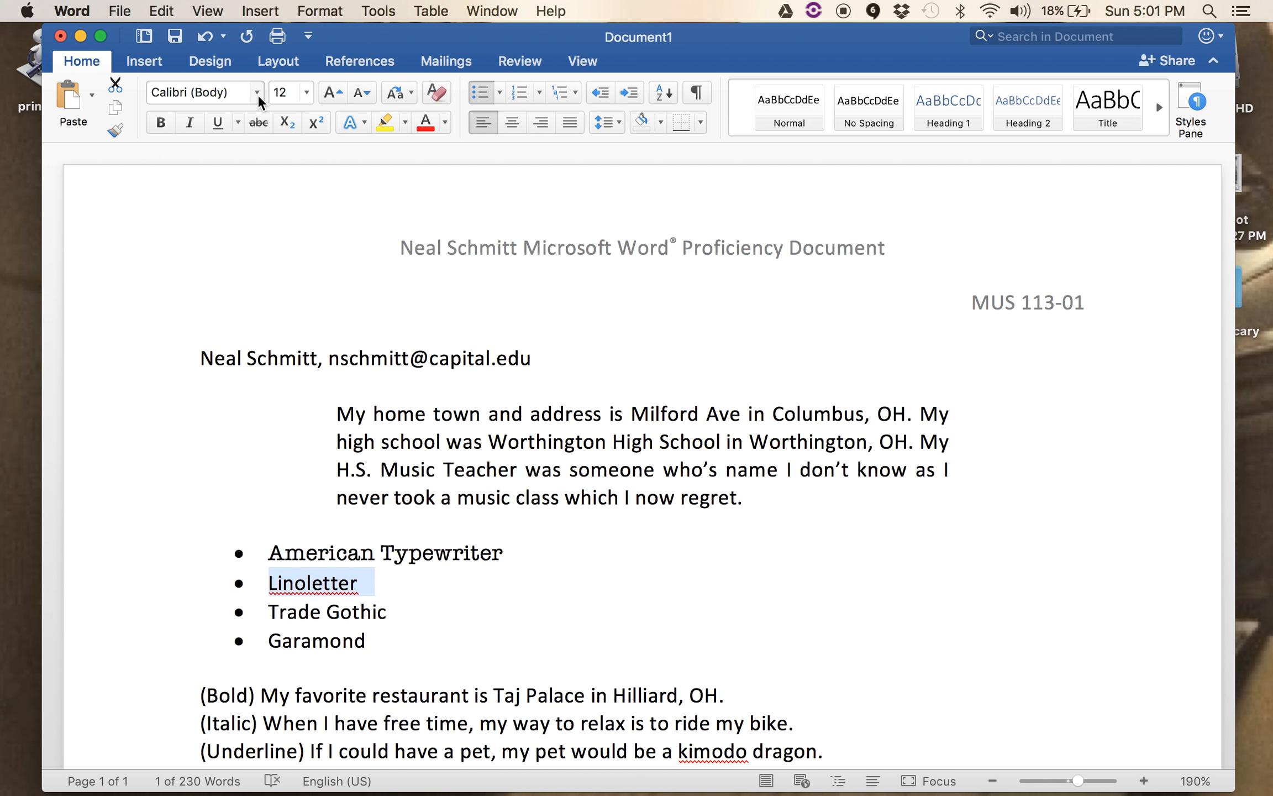
click(257, 92)
mouse_move(301, 476)
scroll(302, 477, down, 20)
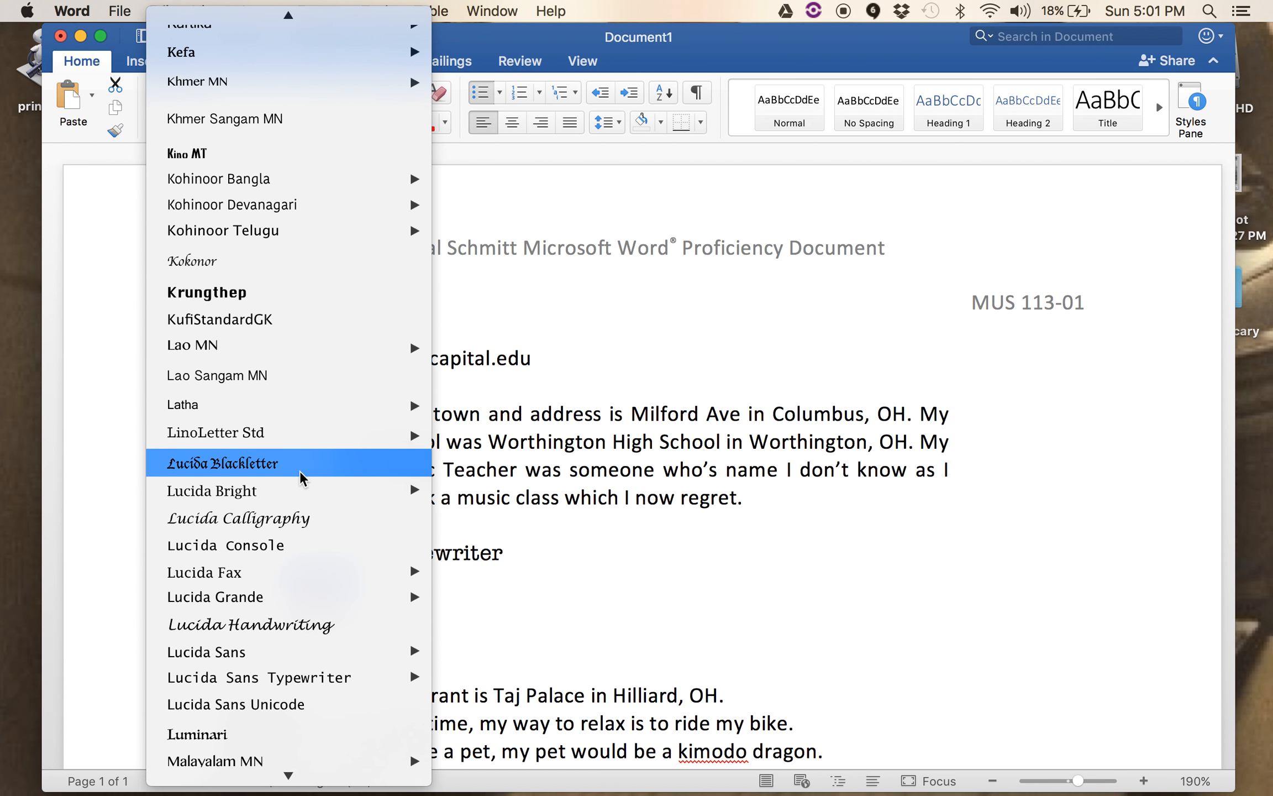
mouse_move(298, 437)
click(483, 431)
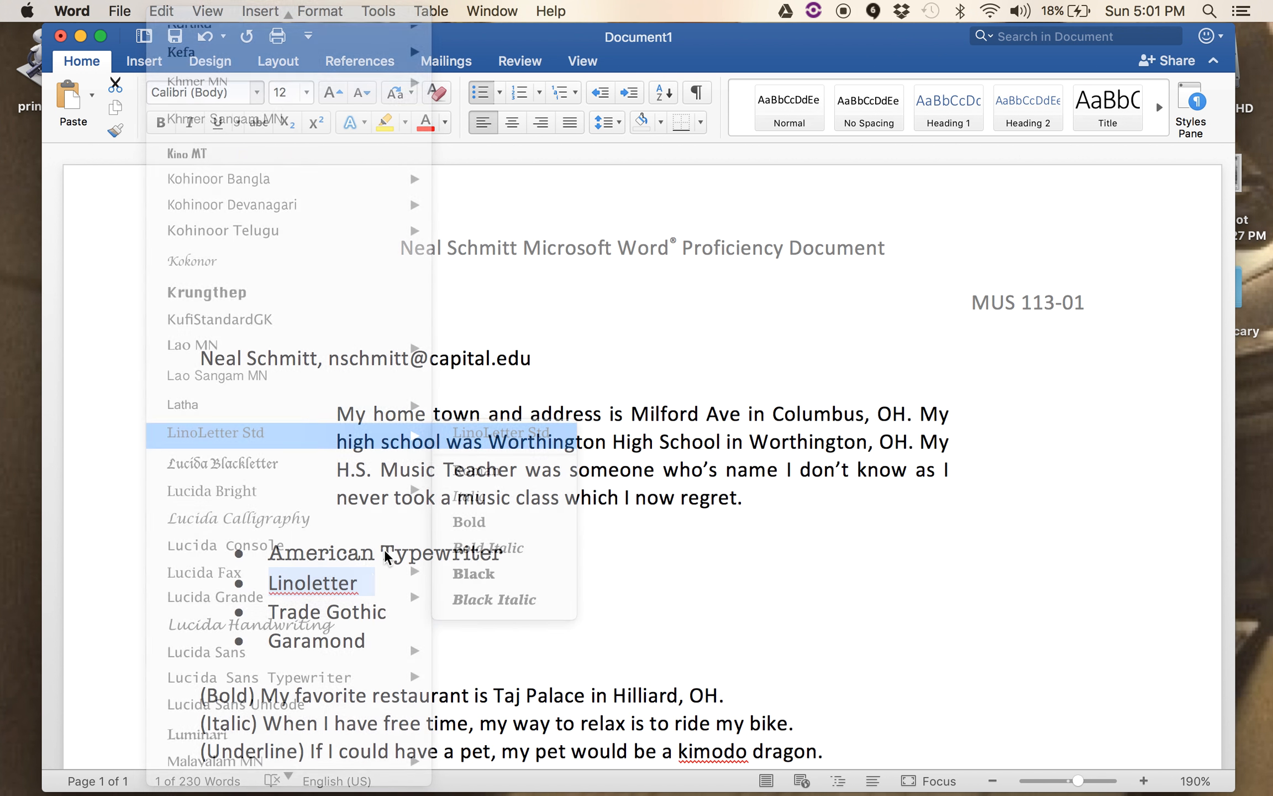
Step: Set the Trade Gothic bulleted item in the Trade Gothic LT Std font
drag(394, 611, 271, 608)
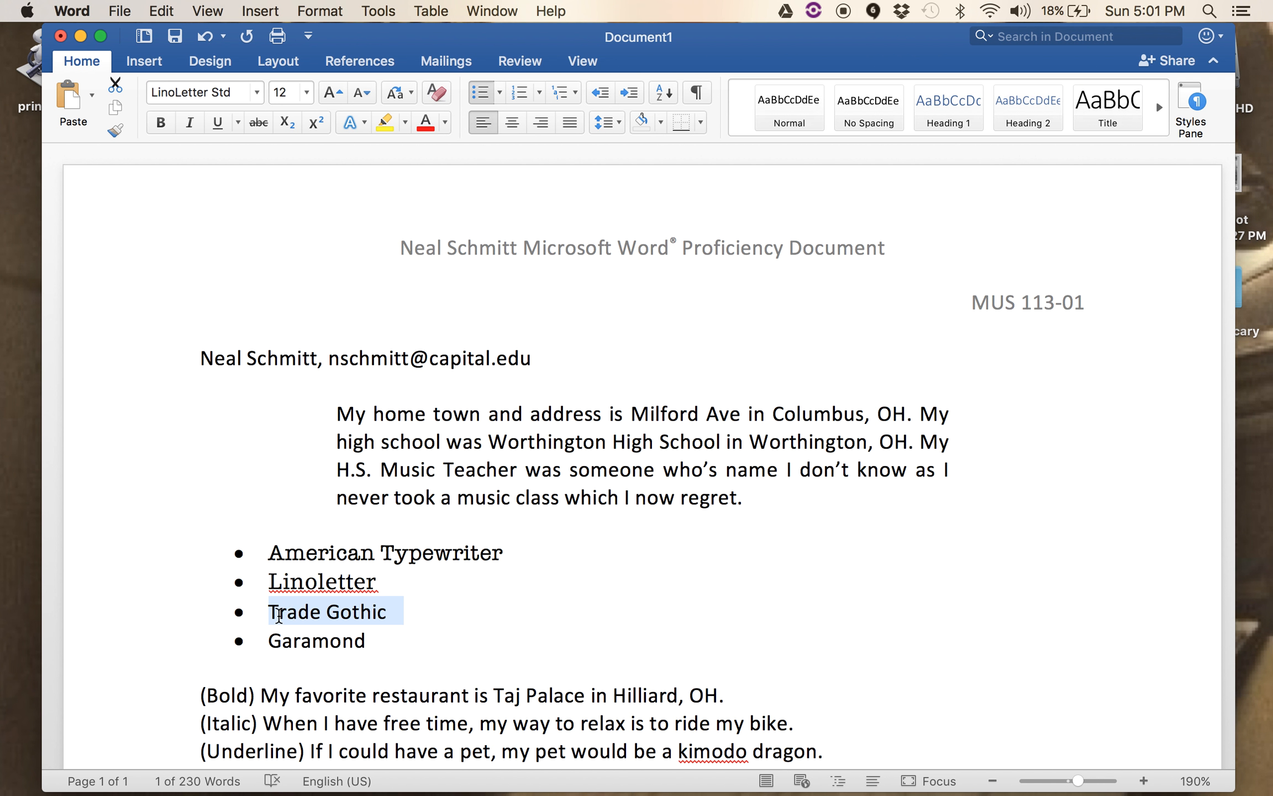
click(258, 93)
scroll(263, 306, down, 20)
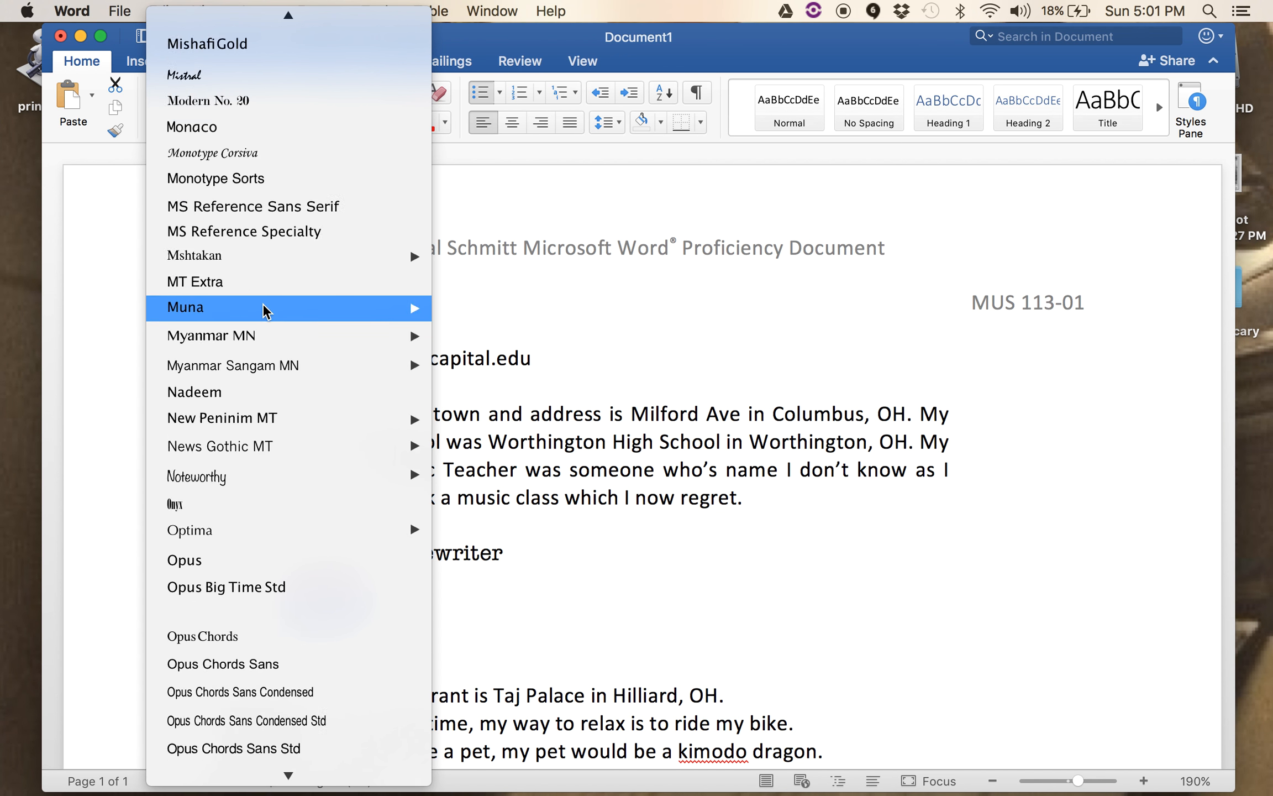
scroll(262, 304, down, 15)
scroll(263, 304, up, 16)
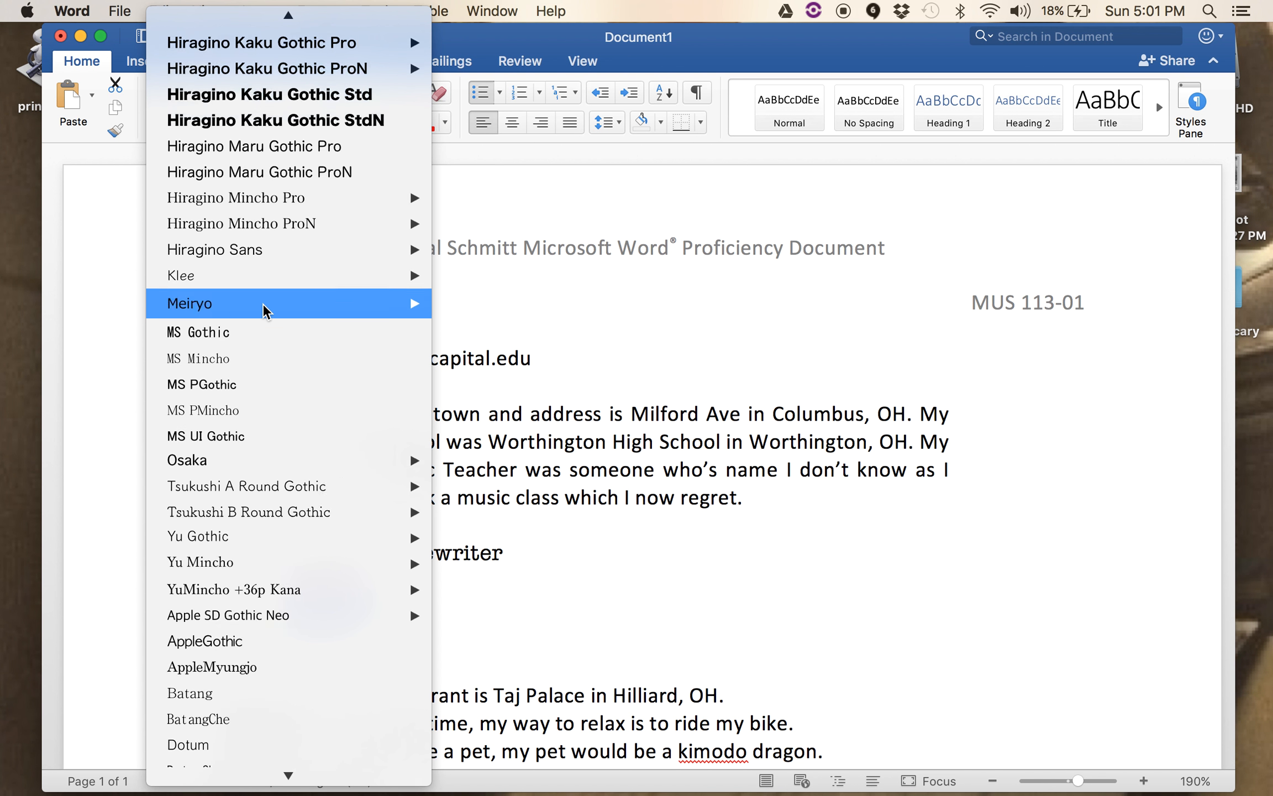
scroll(263, 303, down, 10)
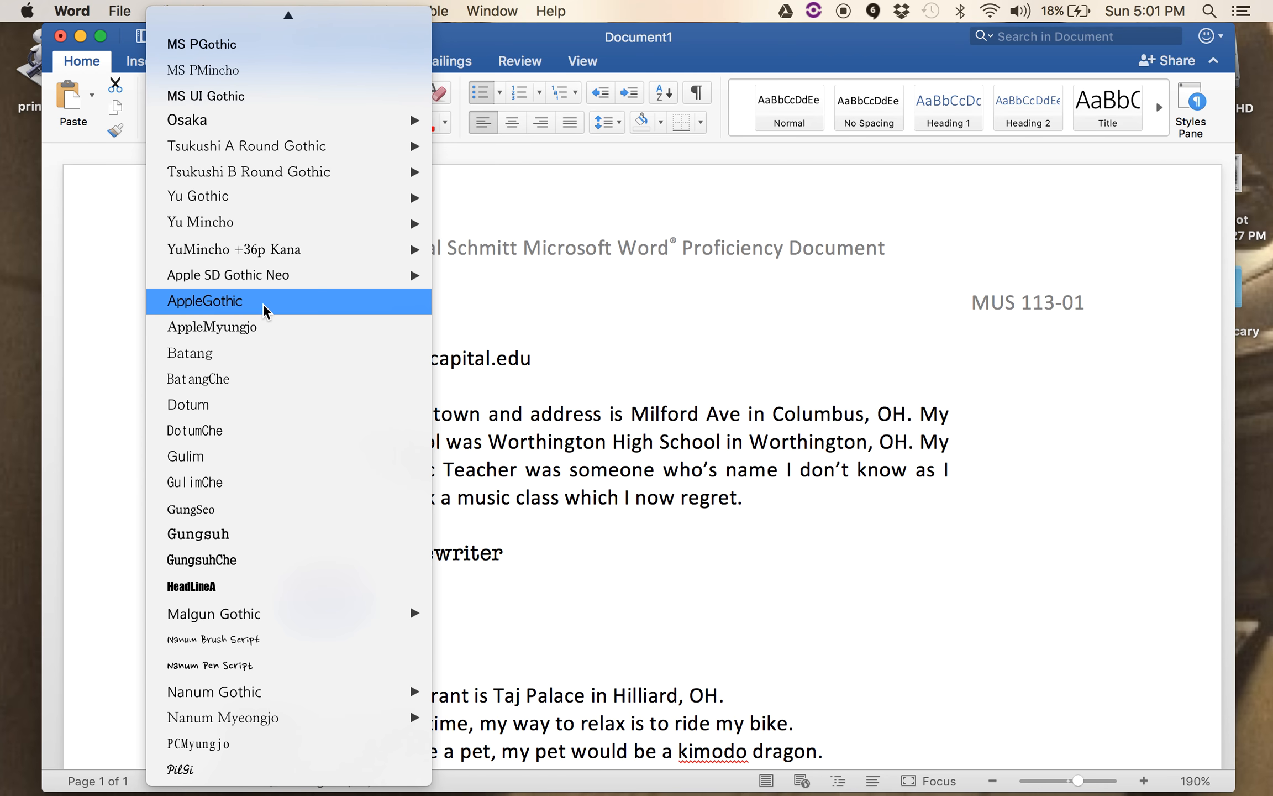
scroll(263, 303, up, 20)
scroll(263, 307, up, 8)
scroll(263, 307, down, 12)
scroll(263, 307, up, 15)
scroll(263, 308, up, 12)
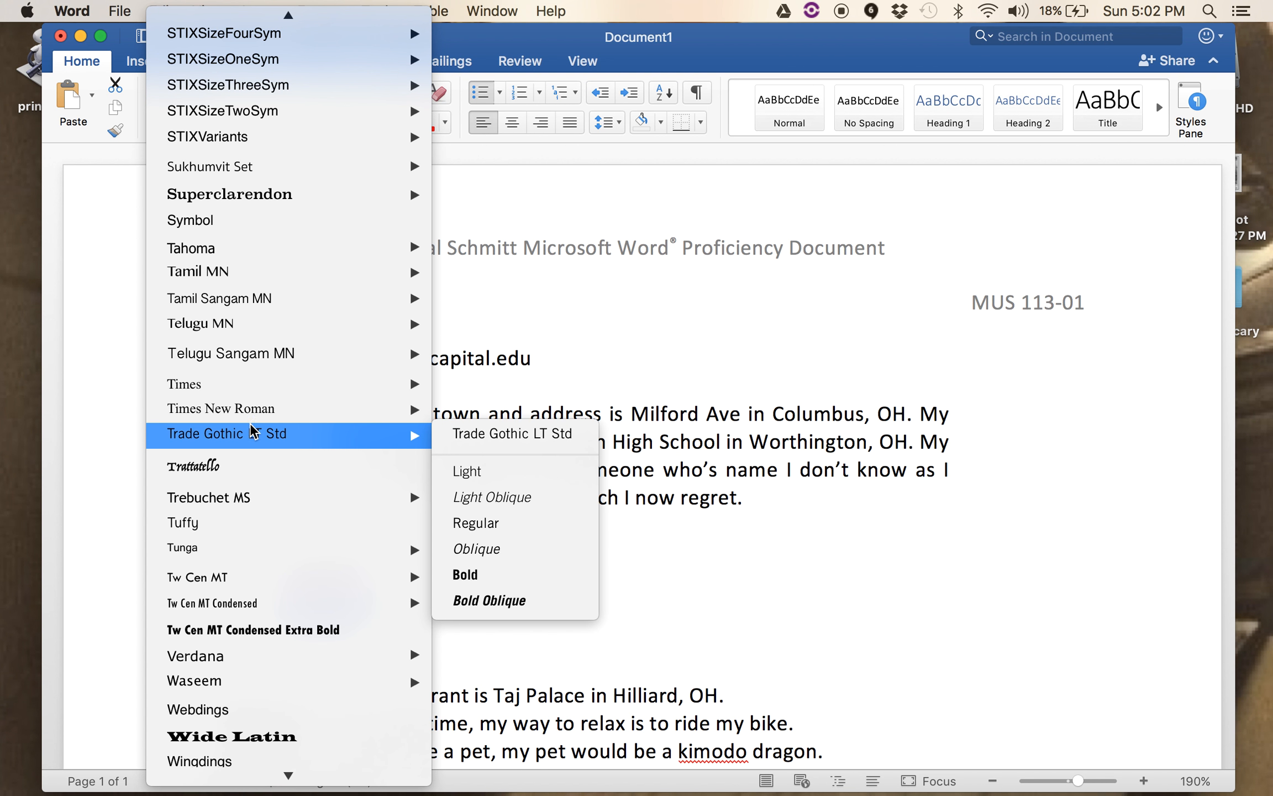
click(514, 436)
Step: Set the Garamond bulleted item in the Garamond font
drag(364, 643, 276, 640)
click(257, 91)
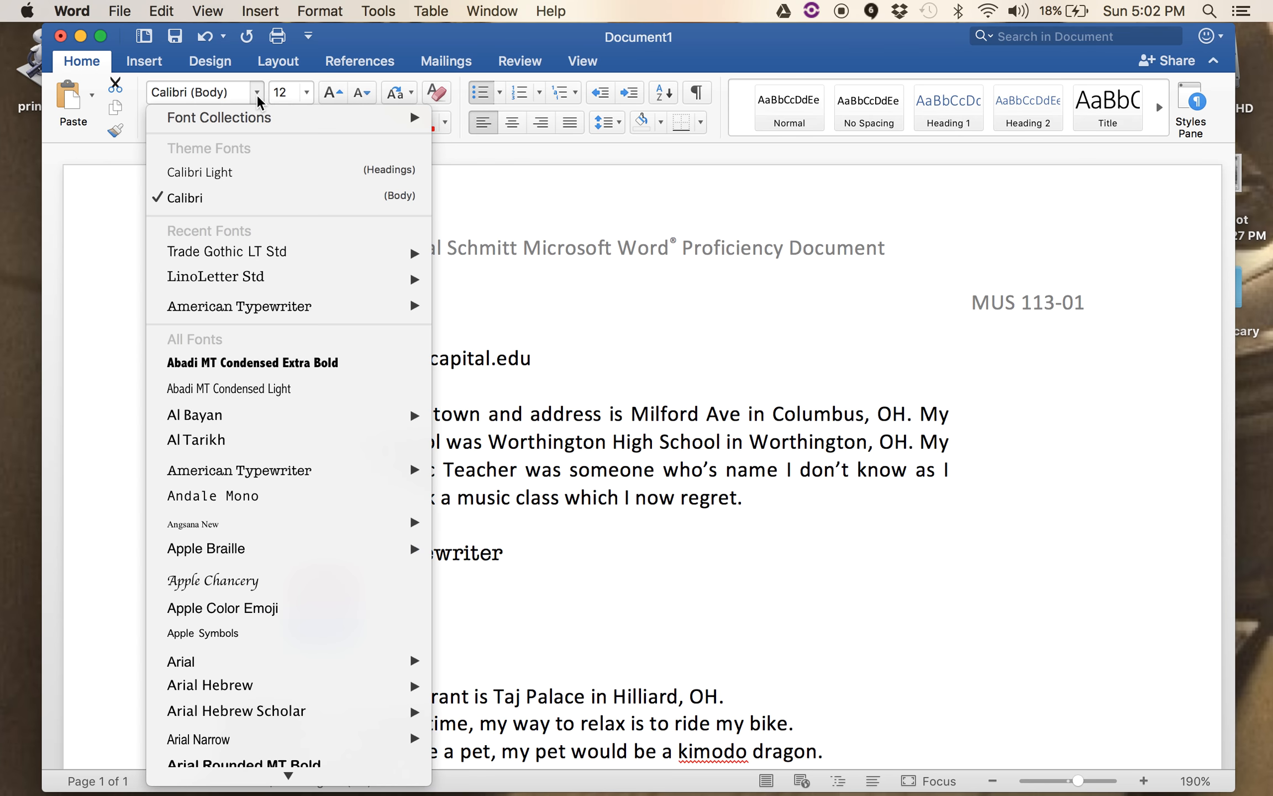
scroll(252, 389, down, 20)
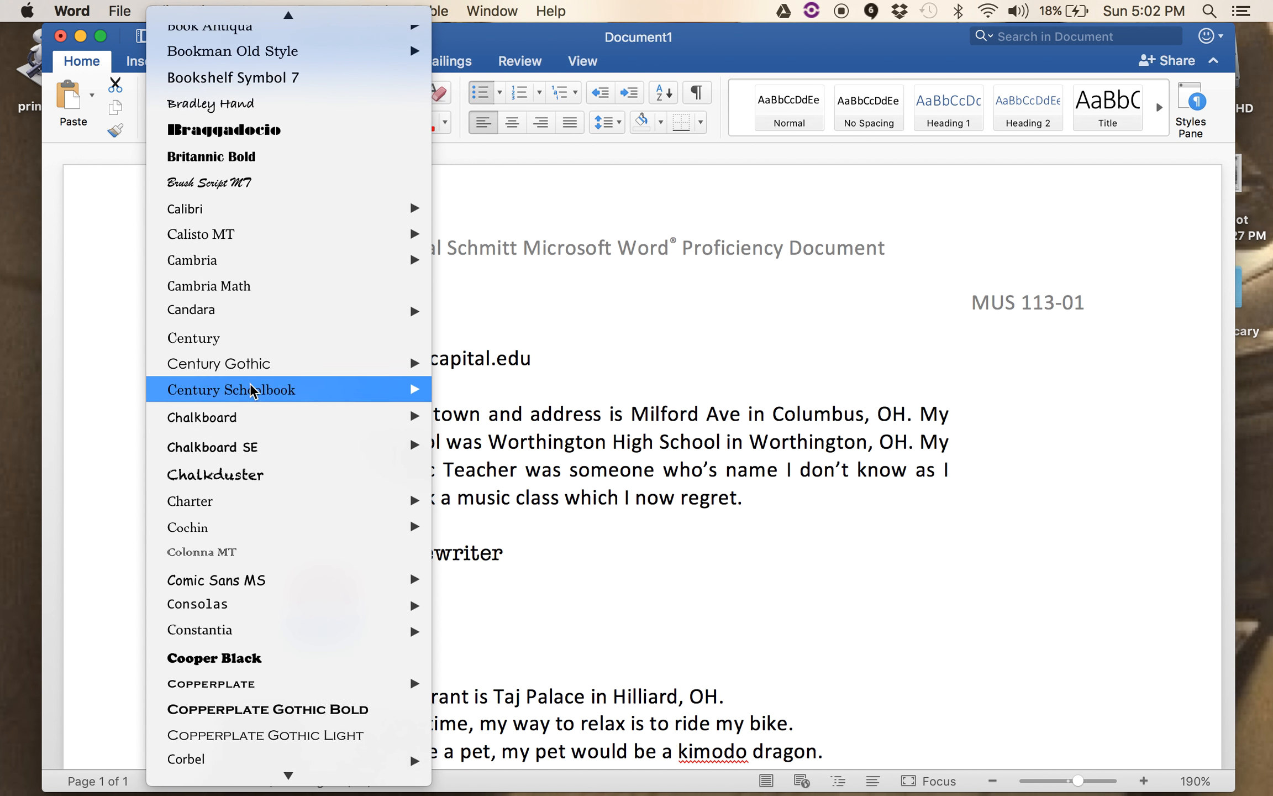
scroll(252, 389, down, 4)
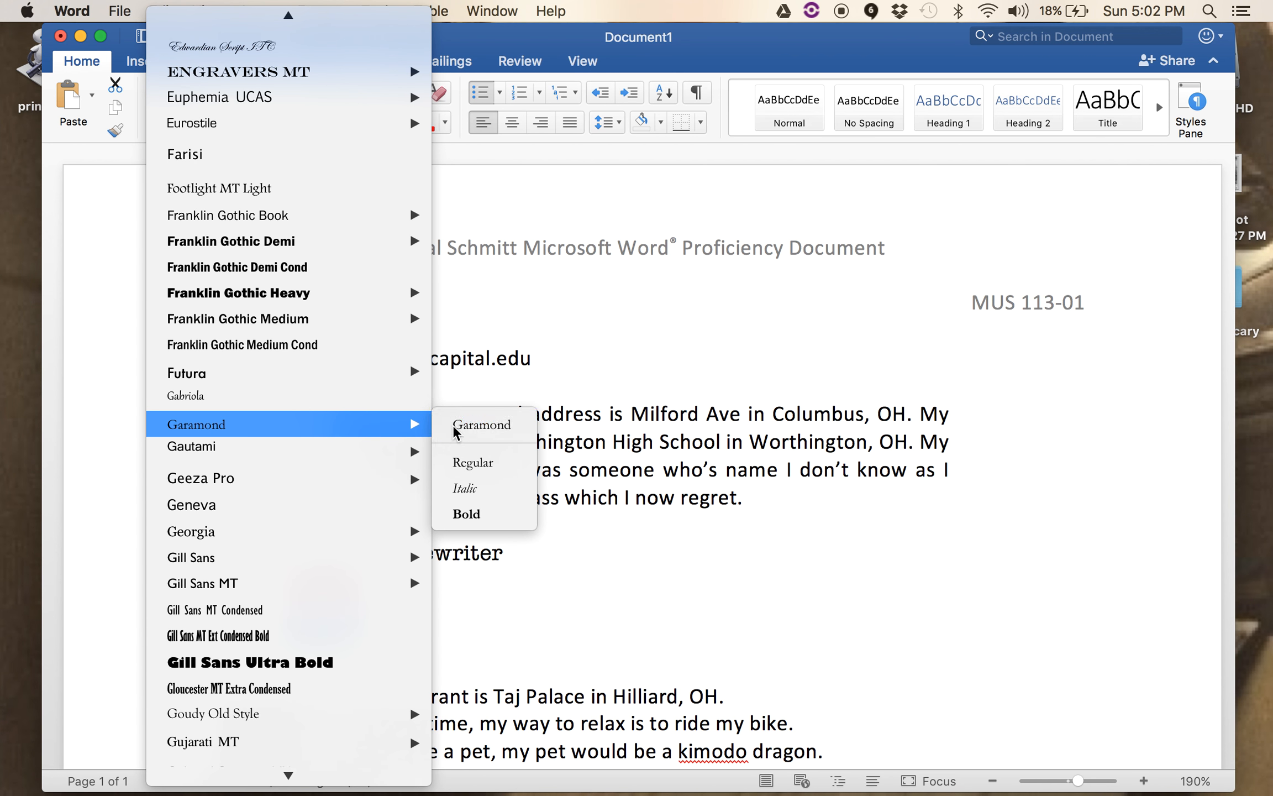
click(378, 433)
Step: Make the favorite restaurant sentence bold and the free time sentence italic, leaving their bracketed labels plain
scroll(575, 628, down, 2)
drag(721, 637, 270, 640)
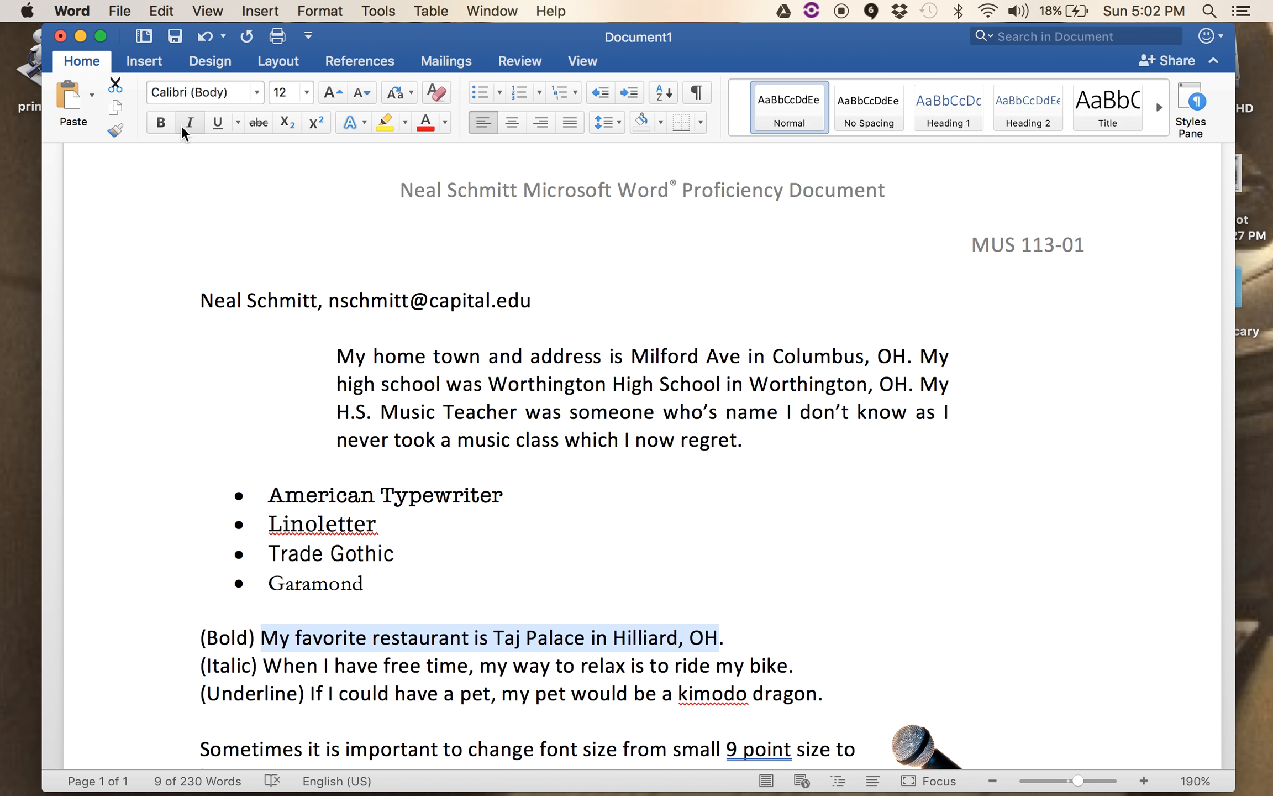
key(super+b)
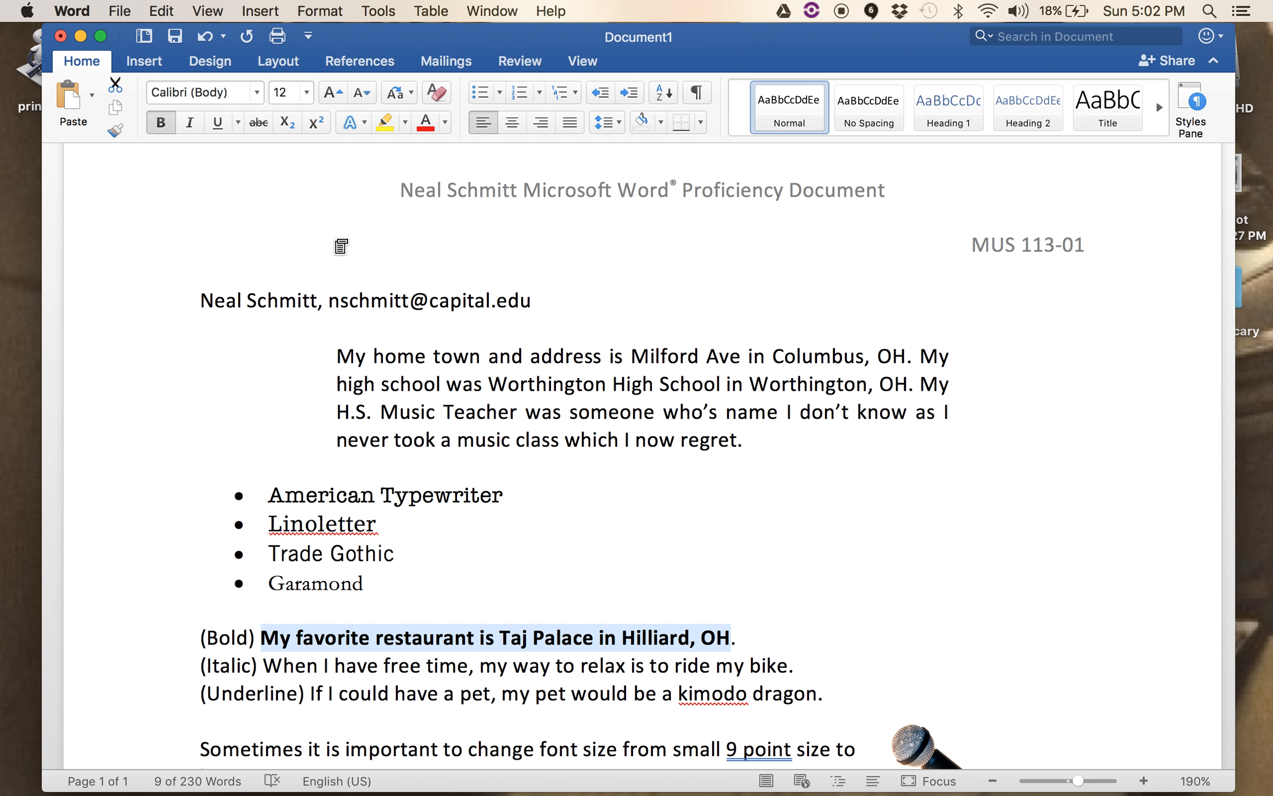
drag(796, 666, 643, 696)
key(super+i)
Step: Try underlining the whole sentence about the pet, and undo the underline
click(310, 690)
drag(793, 691, 807, 695)
key(super+u)
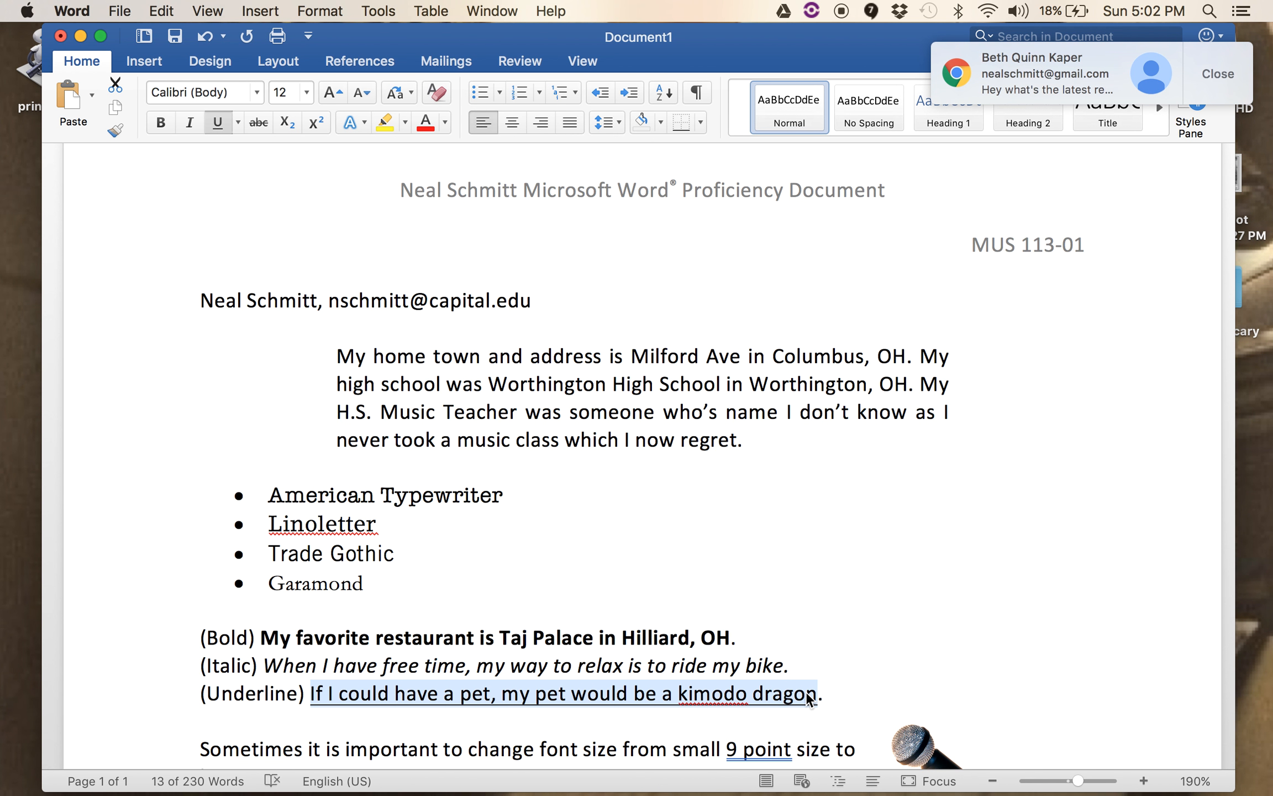
key(super+z)
click(831, 693)
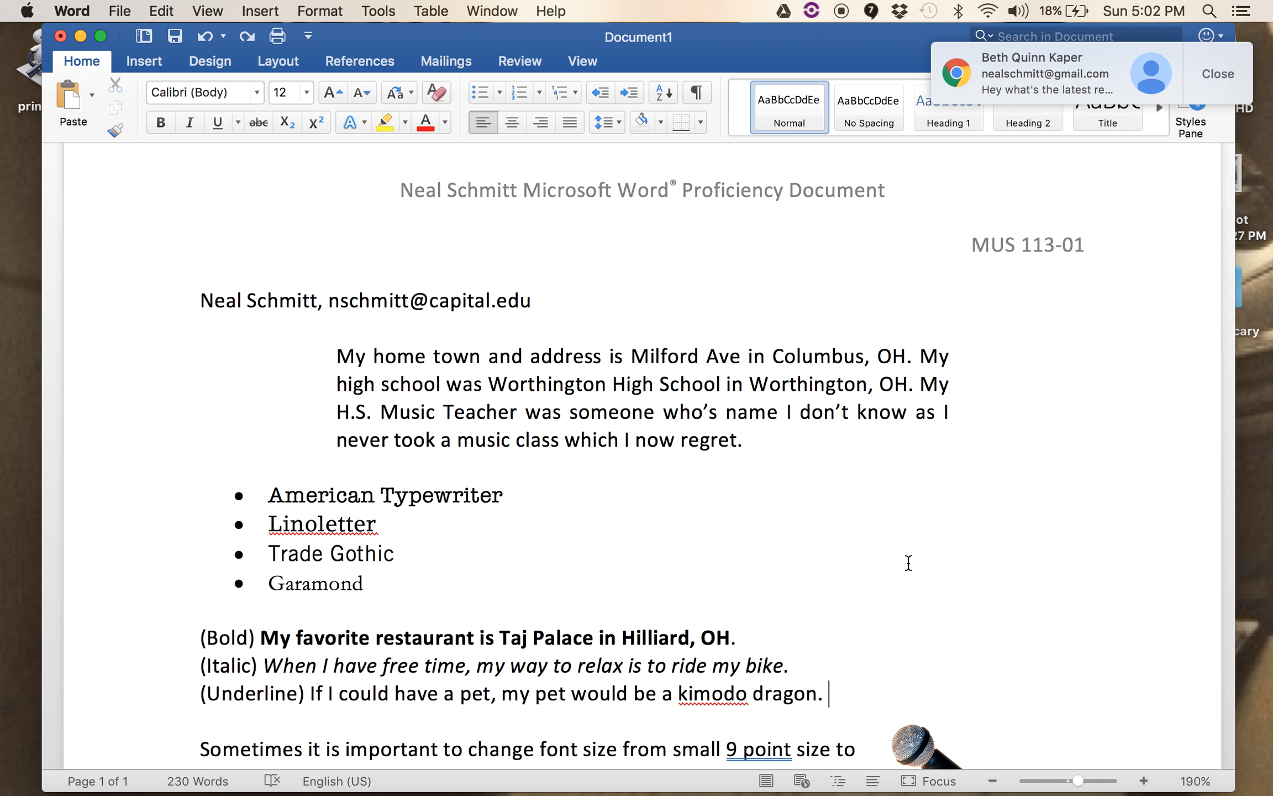
click(830, 696)
drag(830, 696, 312, 691)
click(217, 122)
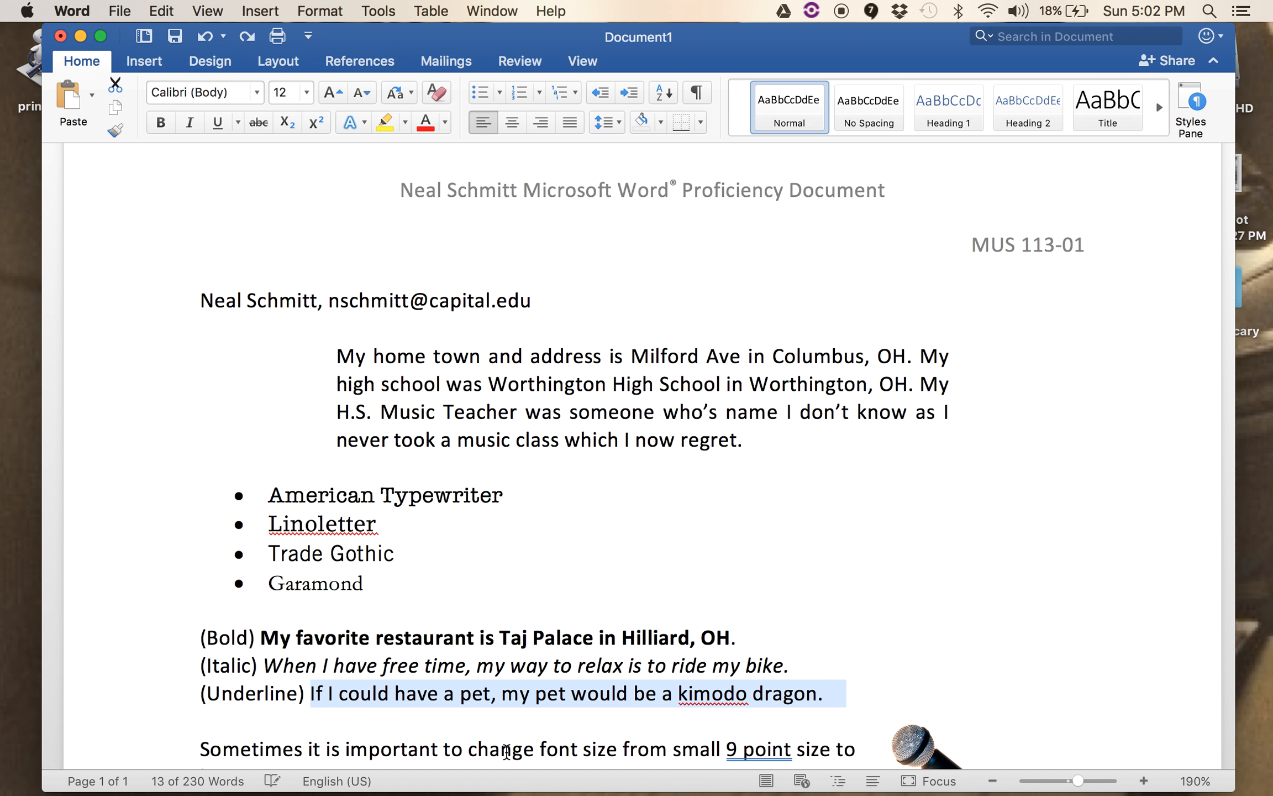
Step: Underline "my pet would be a kimodo dragon." in the pet sentence
drag(499, 692, 822, 692)
click(223, 121)
click(523, 419)
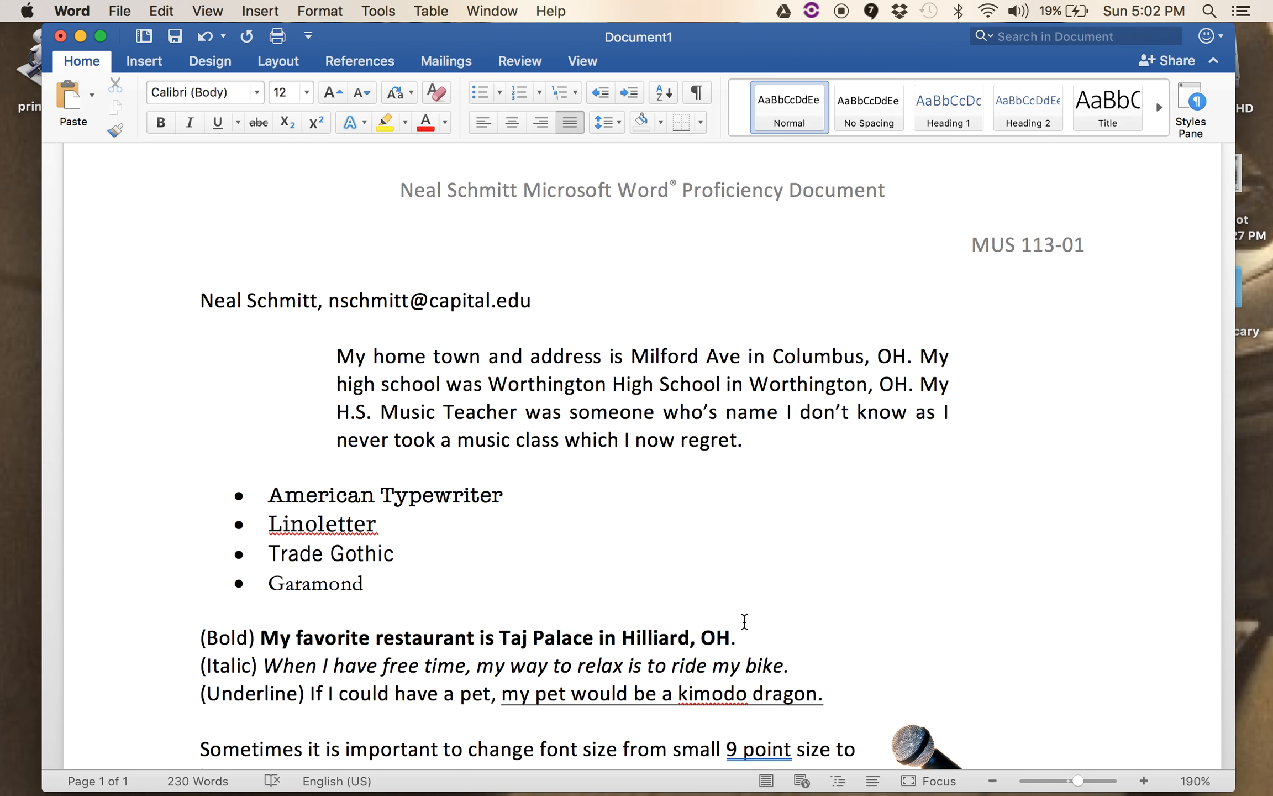
Step: Correct the misspelled word "kimodo" to "komodo" using the spelling suggestion
click(713, 693)
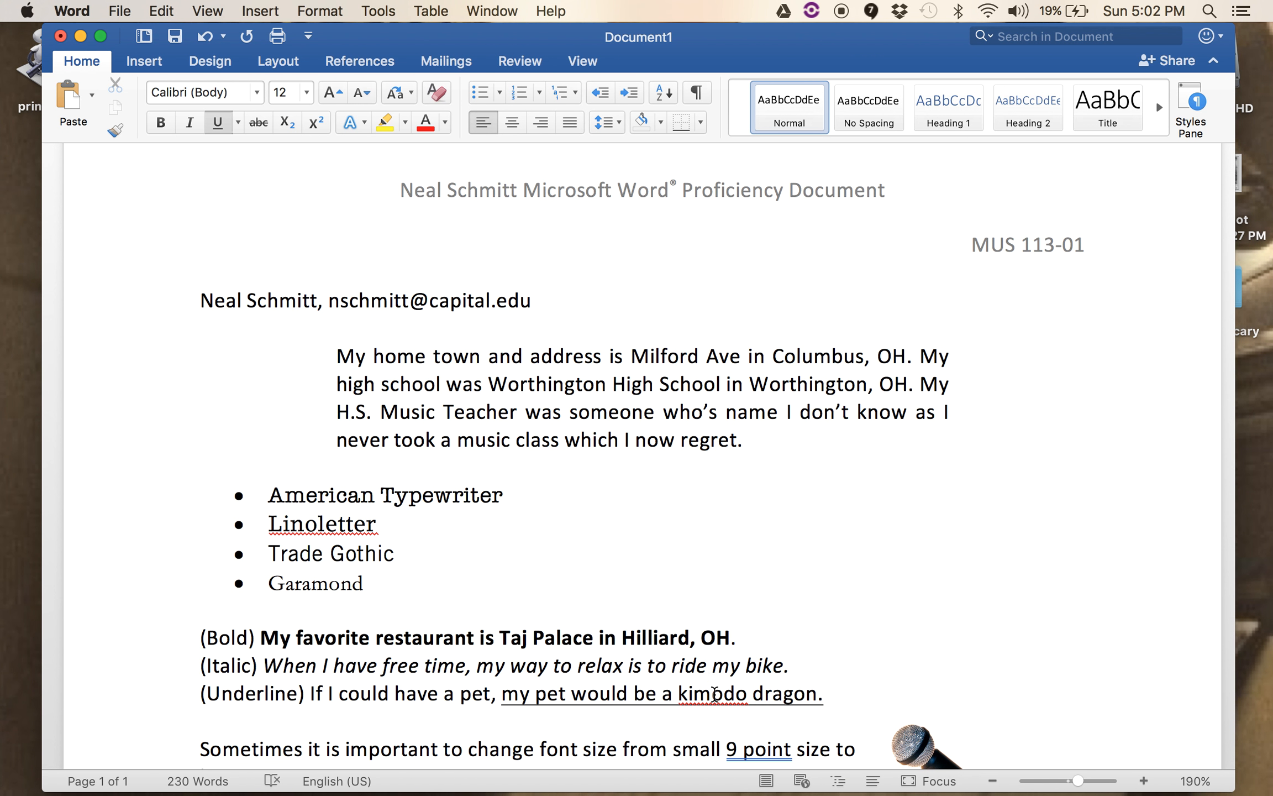
right_click(713, 694)
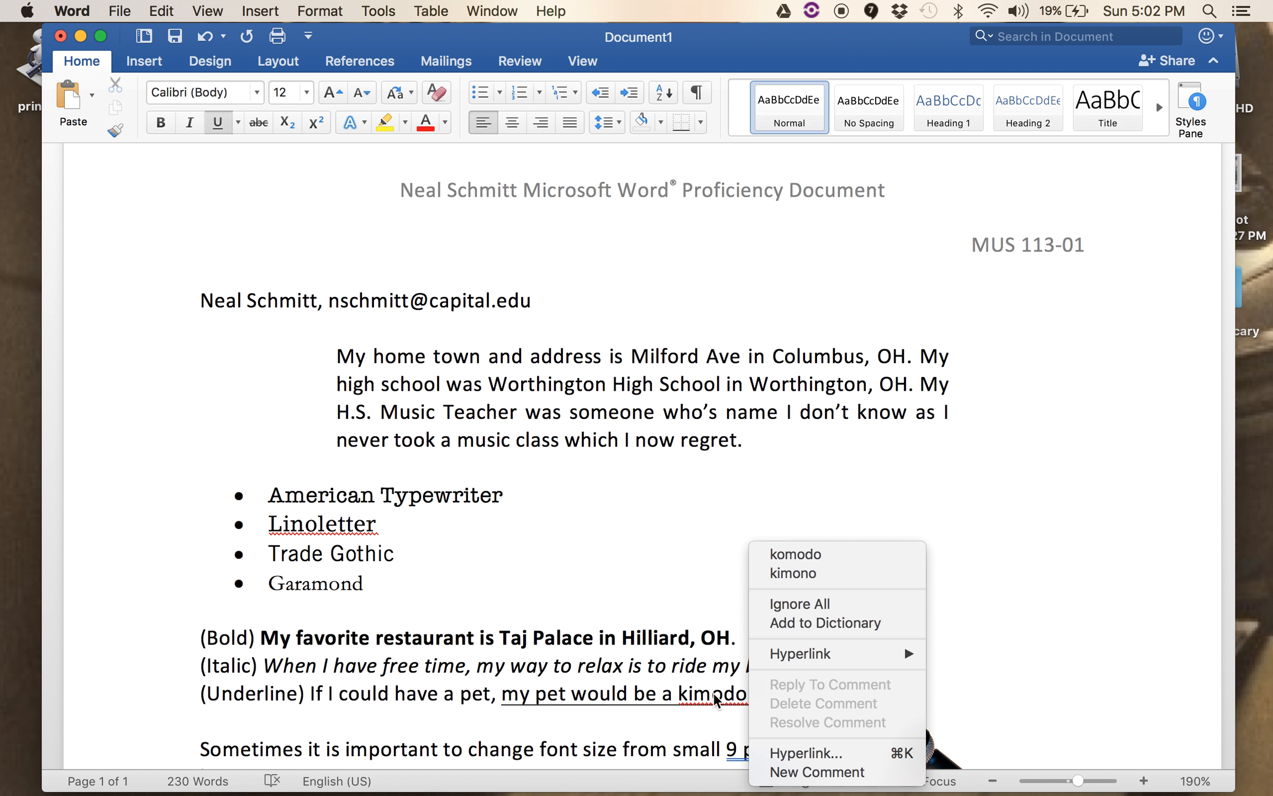
click(804, 555)
click(847, 575)
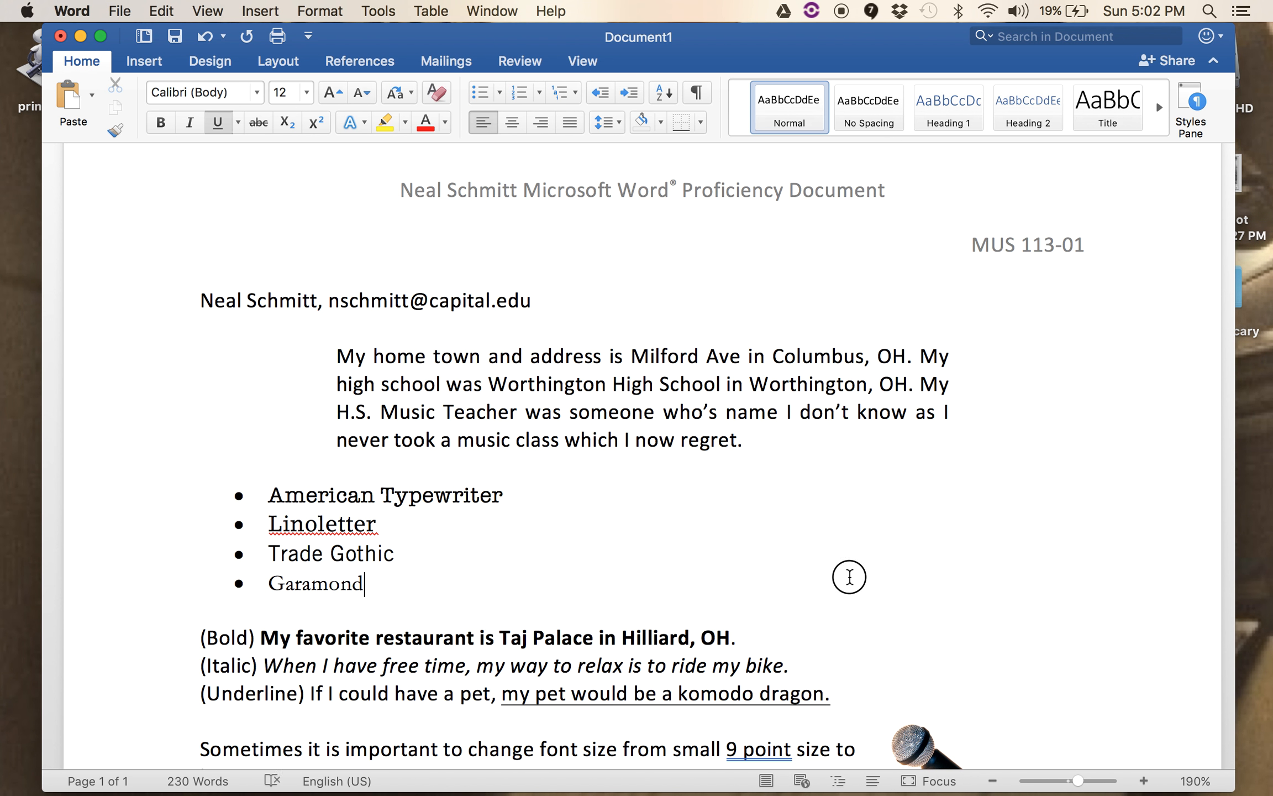
Step: Set the words "small 9 point size" in the font size paragraph to 9 point
scroll(849, 576, down, 5)
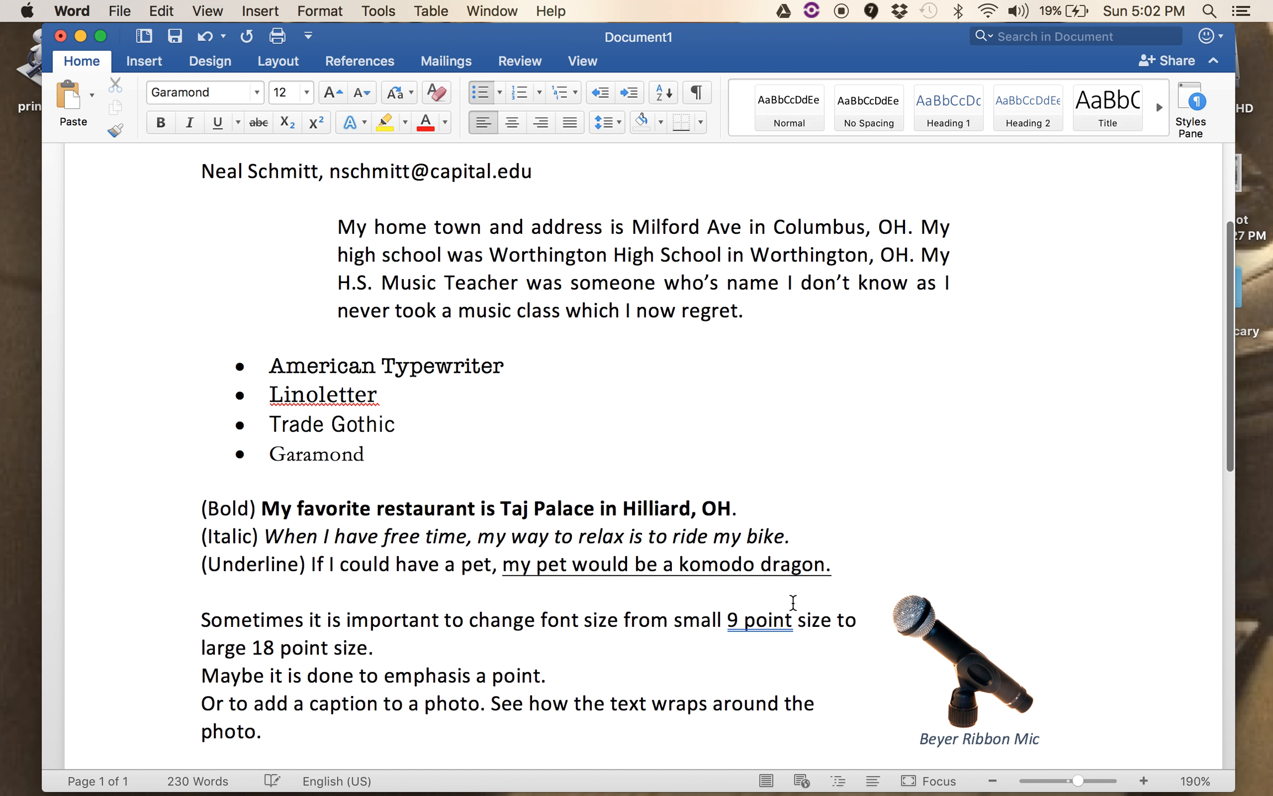
drag(835, 620, 680, 622)
click(306, 93)
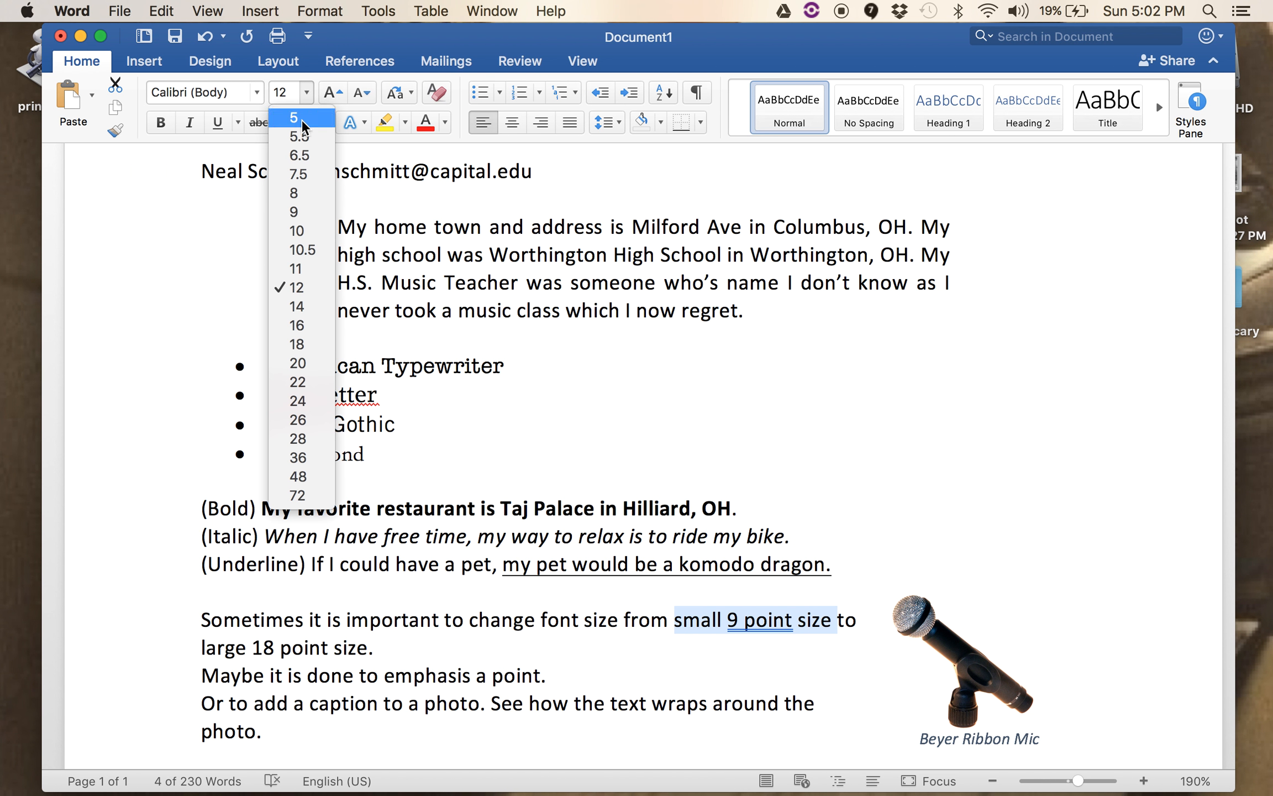
click(304, 215)
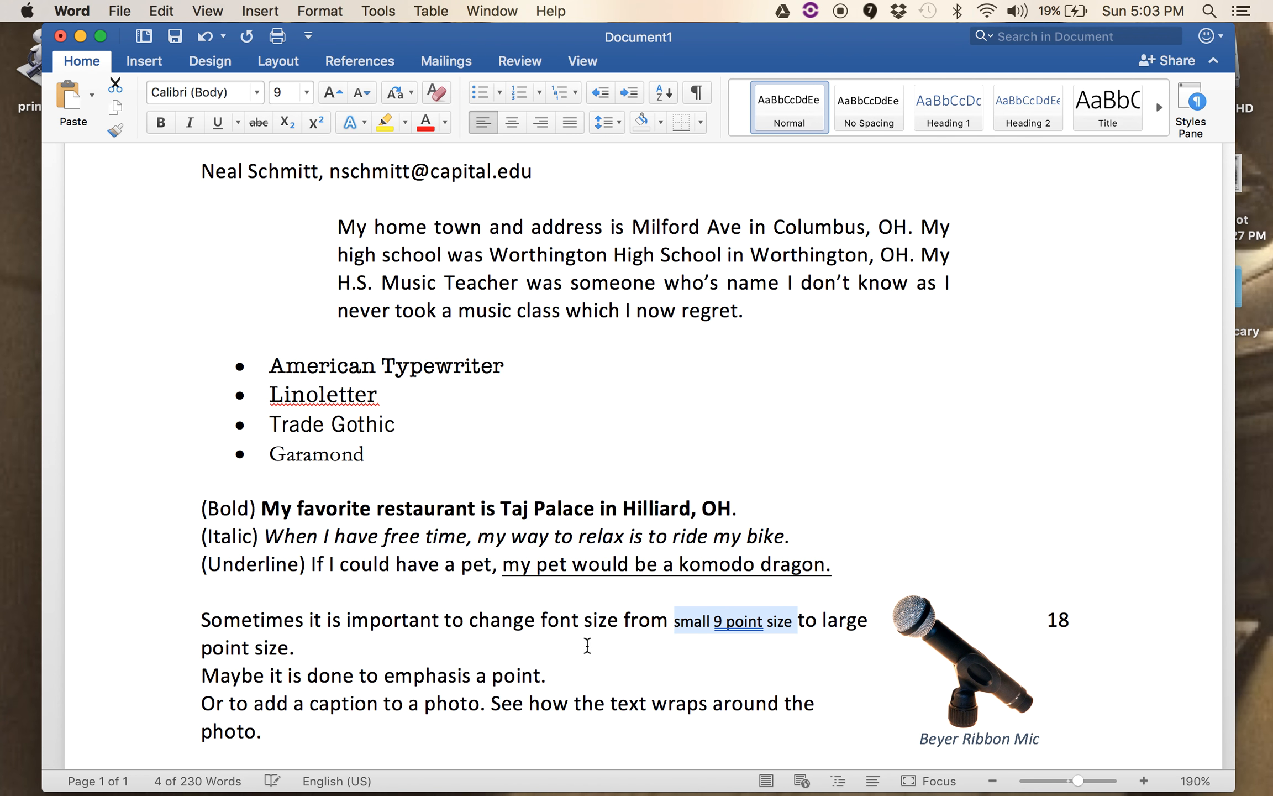
Step: Delete the microphone photo and its caption beside the font size paragraph
drag(947, 659, 998, 504)
key(super+z)
click(1003, 716)
key(BackSpace)
Step: Set the words "large 18 point size" to 18 point
drag(823, 620, 988, 620)
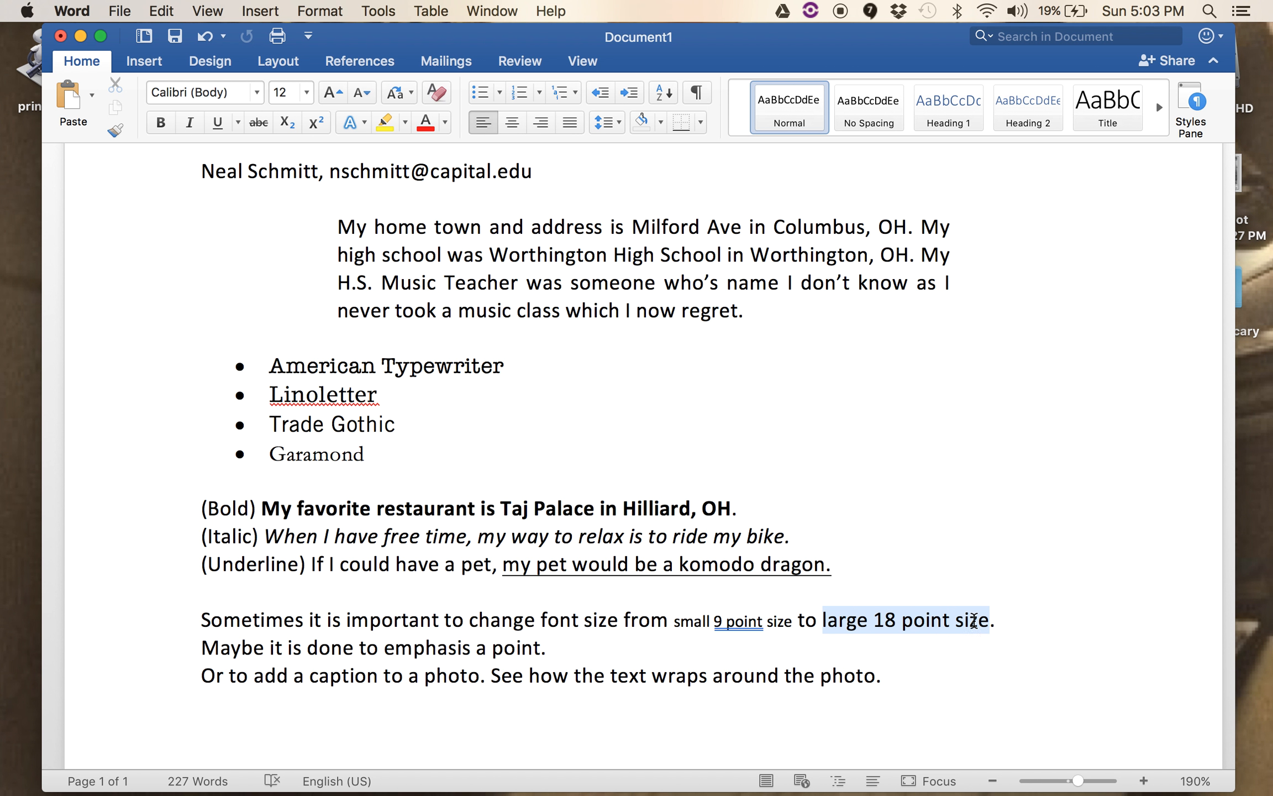
click(307, 93)
click(292, 344)
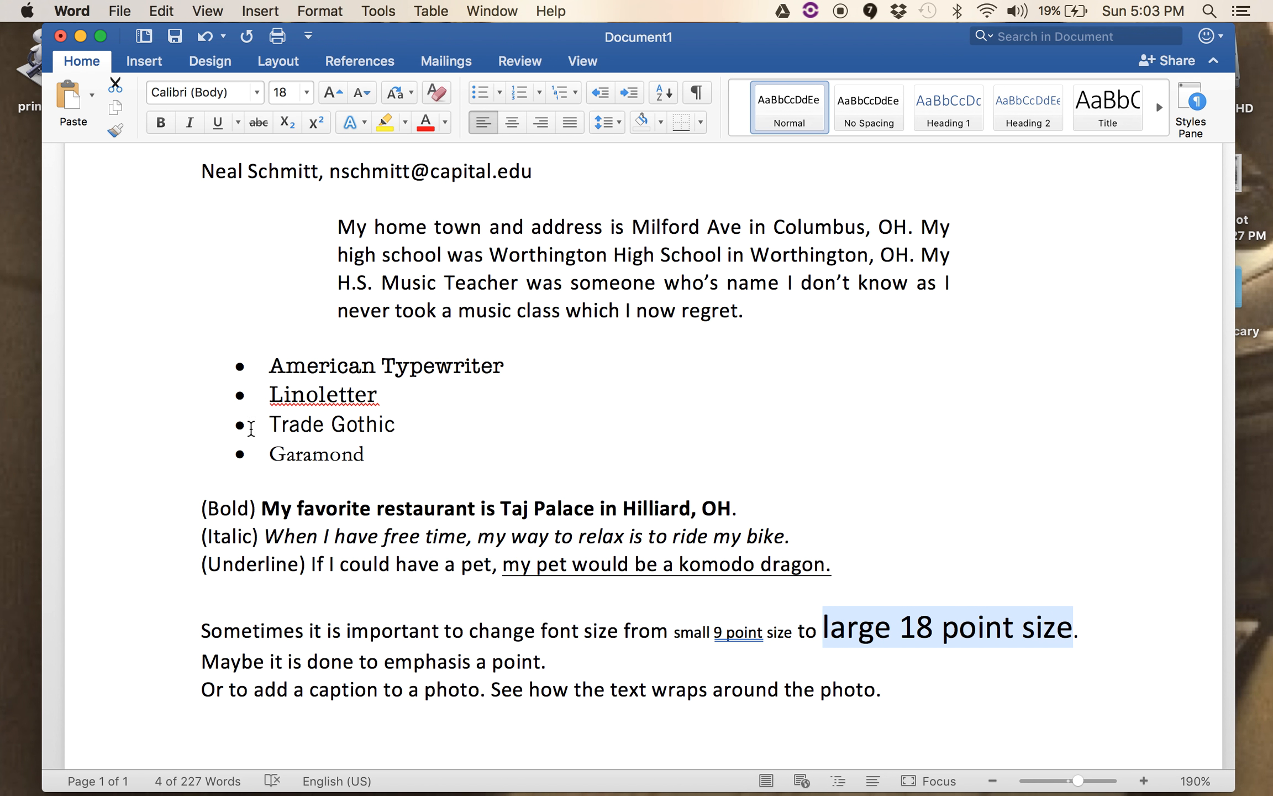
click(480, 644)
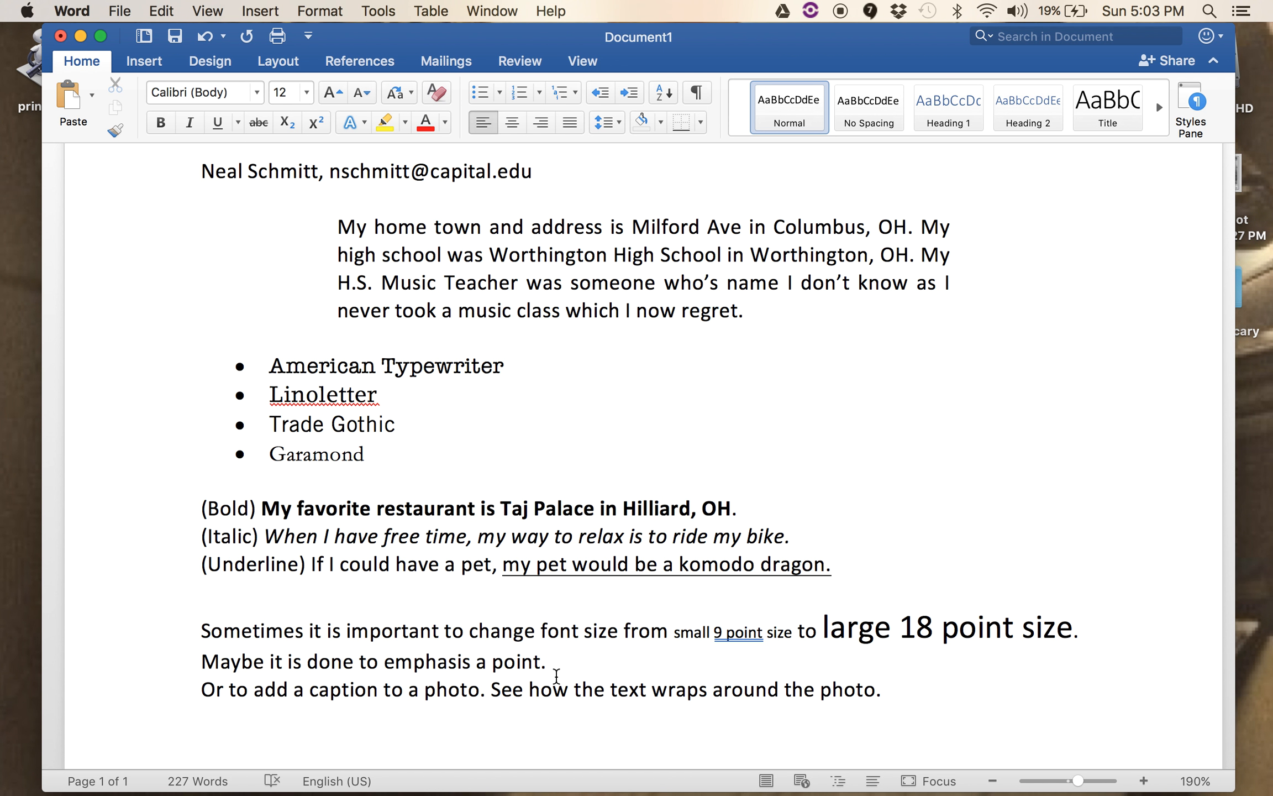
scroll(560, 643, down, 5)
scroll(562, 645, up, 1)
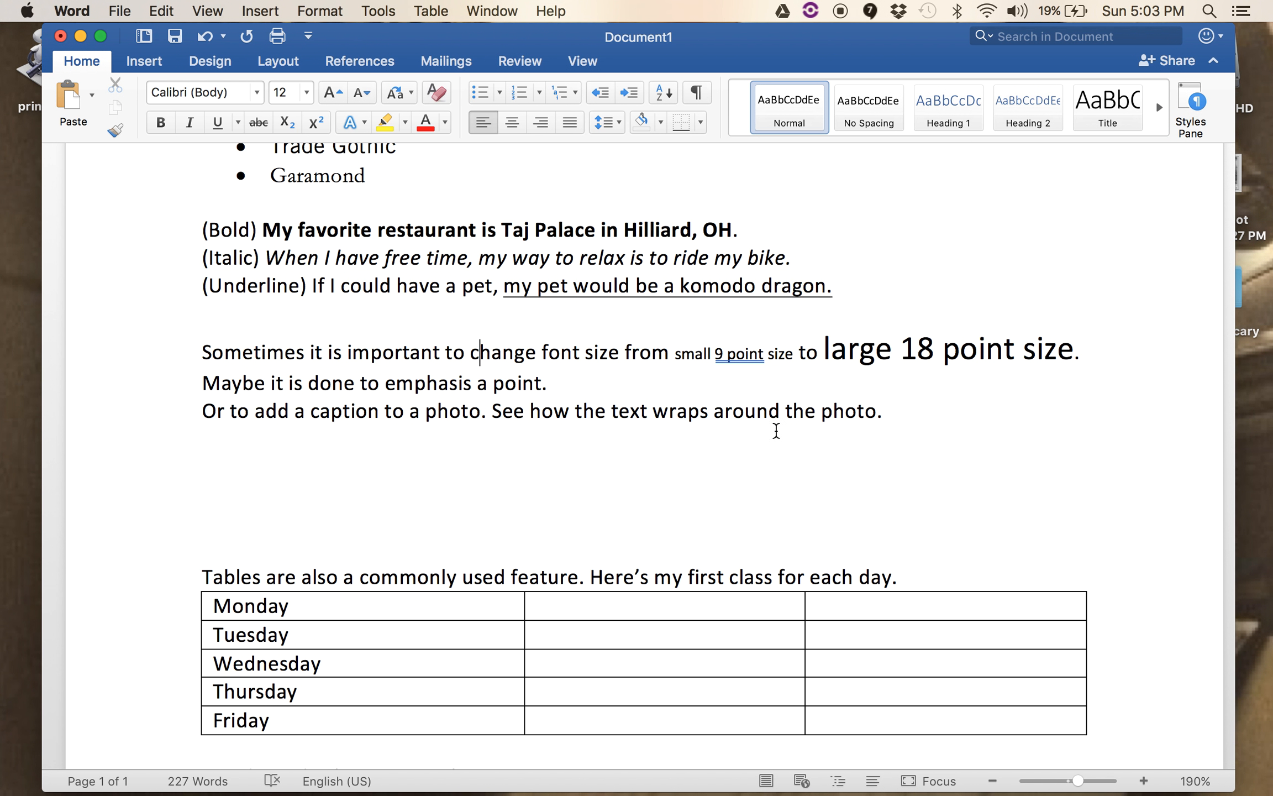
Step: Insert the picture file beyerdynamic_m_160.jpg after the sentence ending "text wraps around the photo."
click(576, 382)
click(888, 412)
click(270, 10)
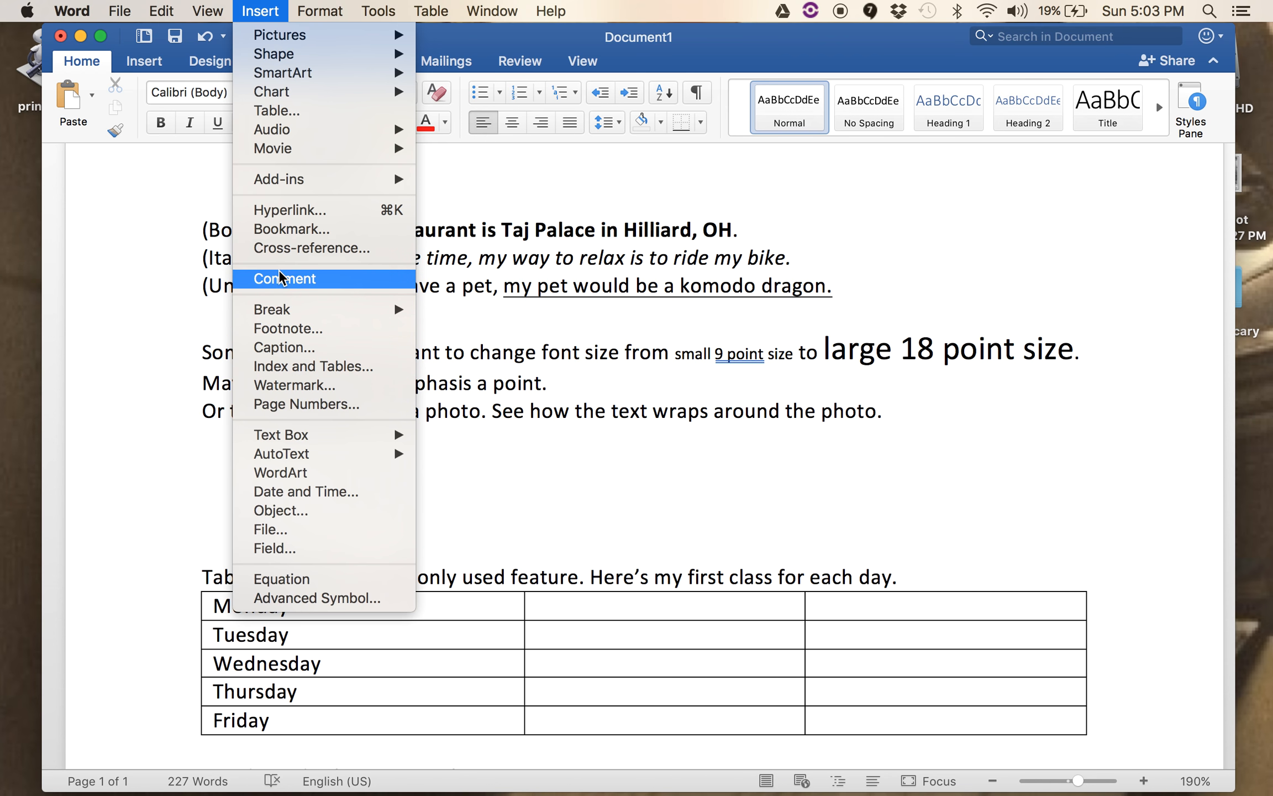
mouse_move(307, 442)
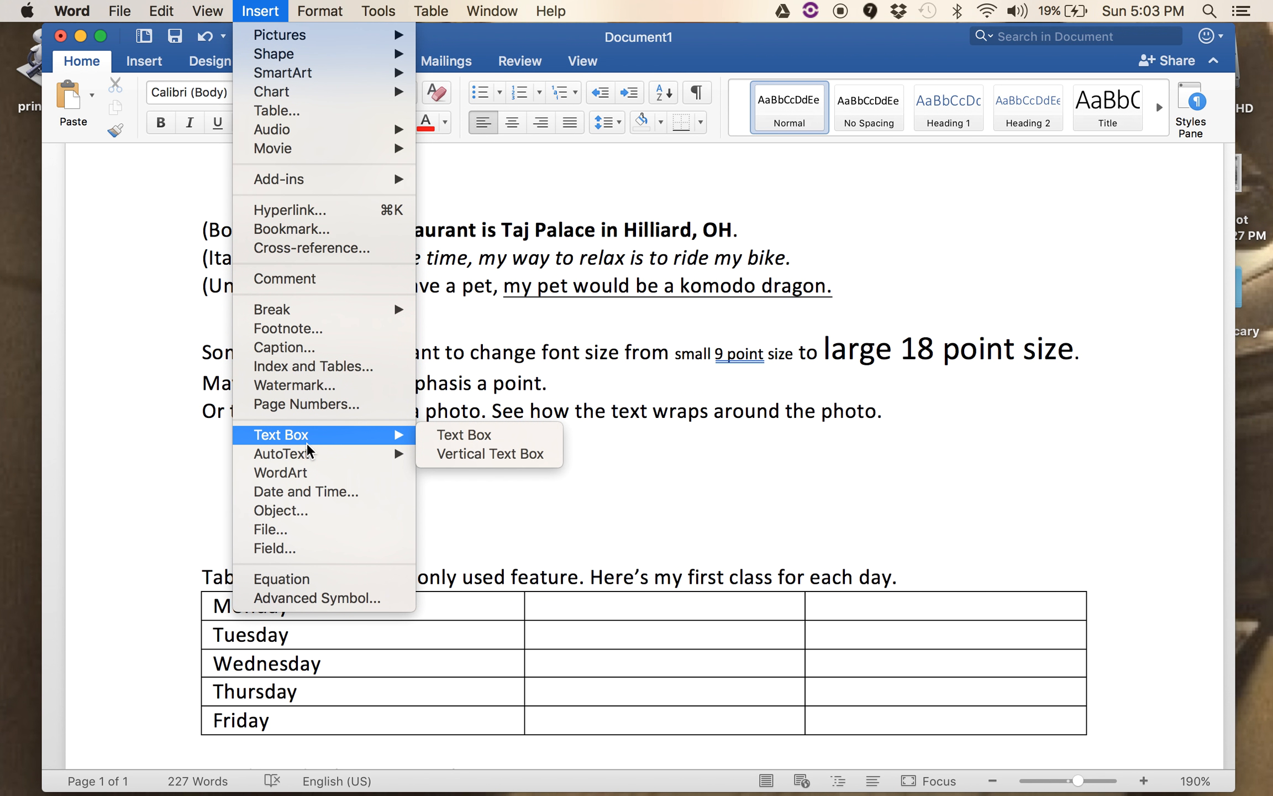
mouse_move(308, 36)
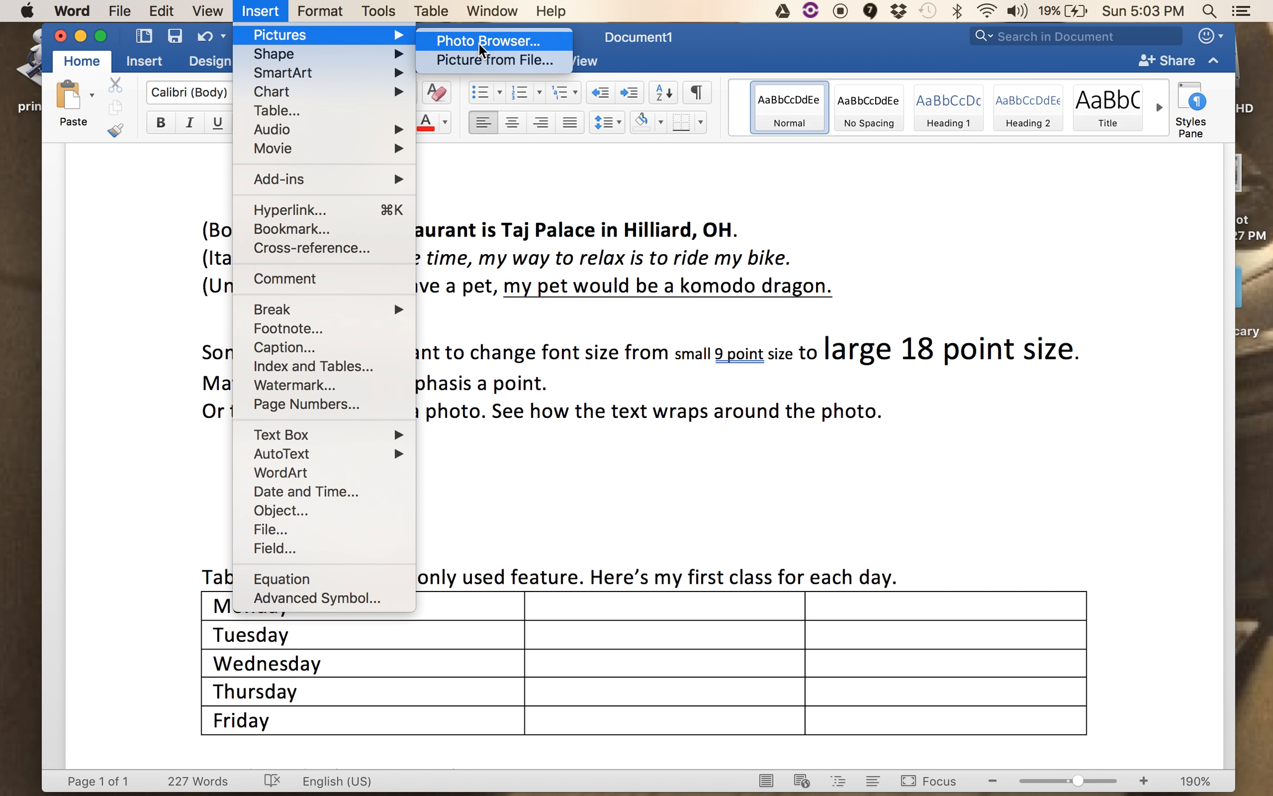
click(481, 61)
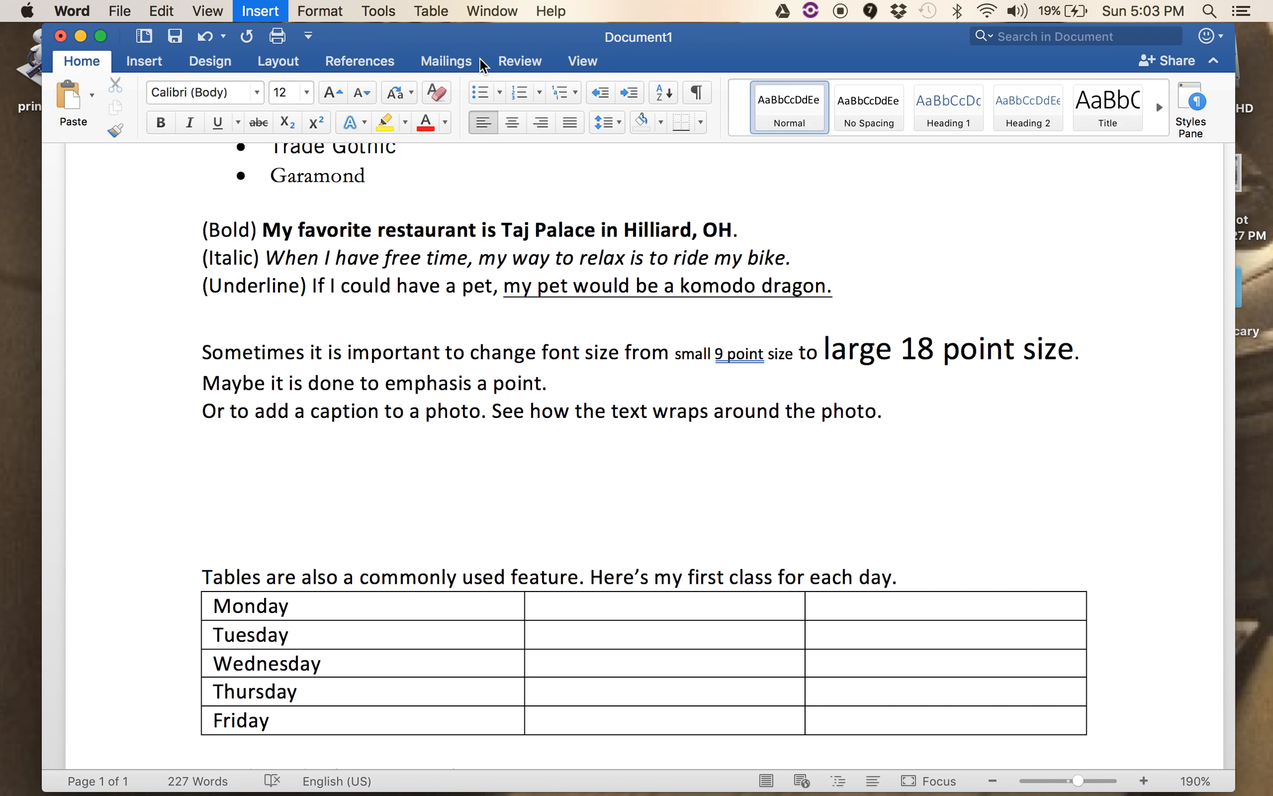
click(452, 175)
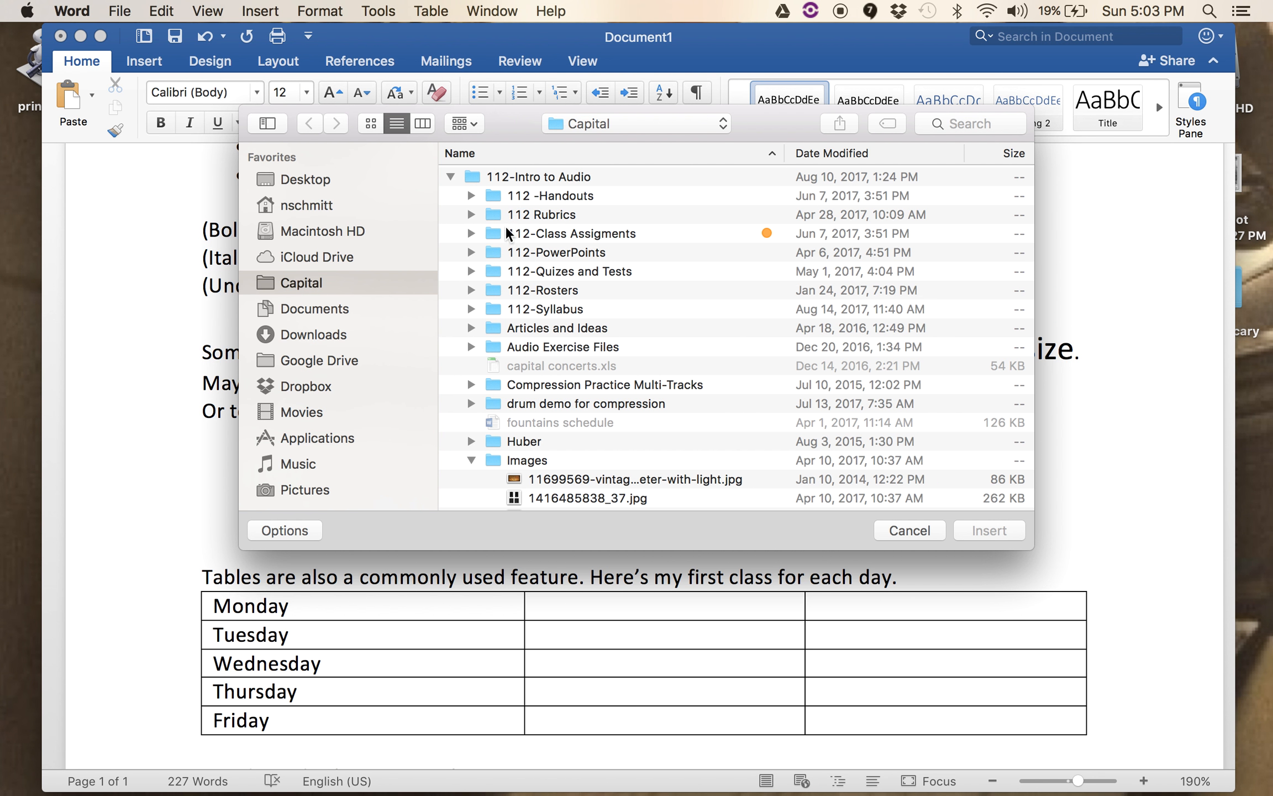
scroll(508, 445, down, 5)
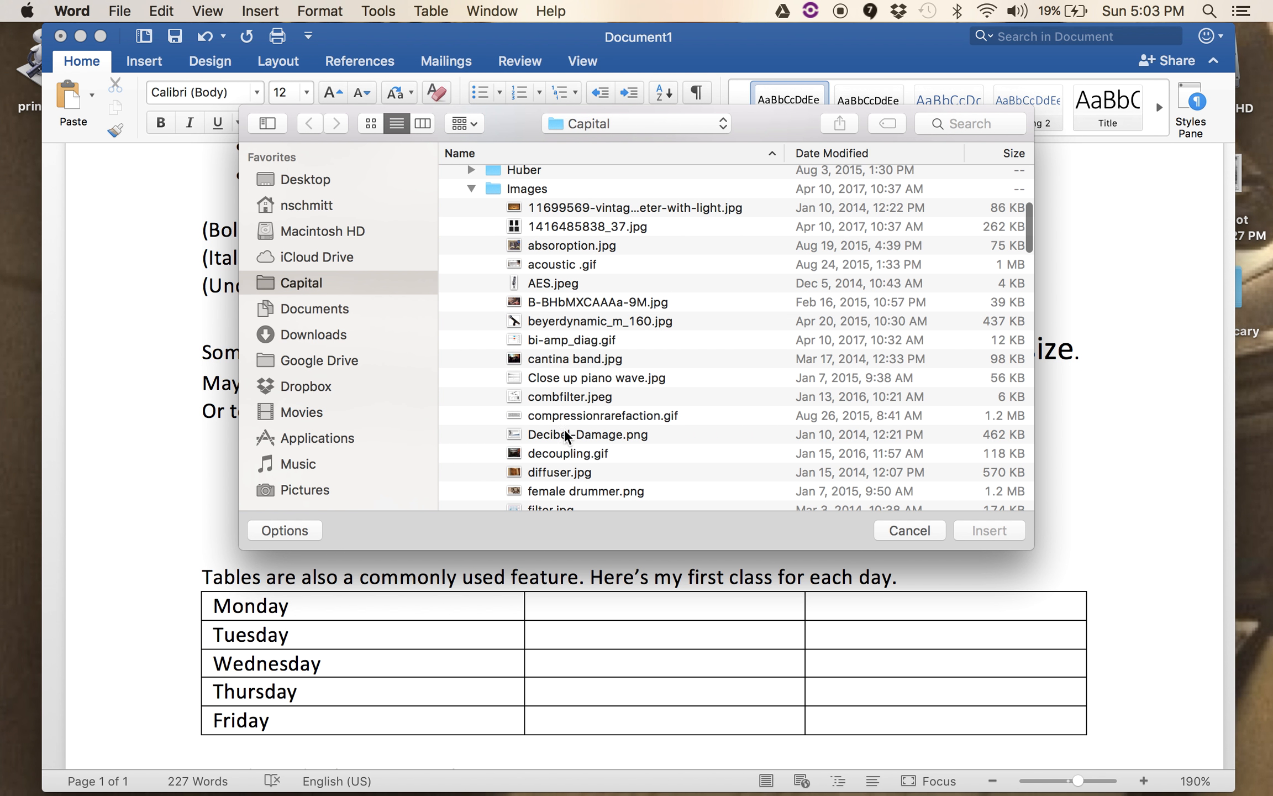
scroll(567, 365, down, 2)
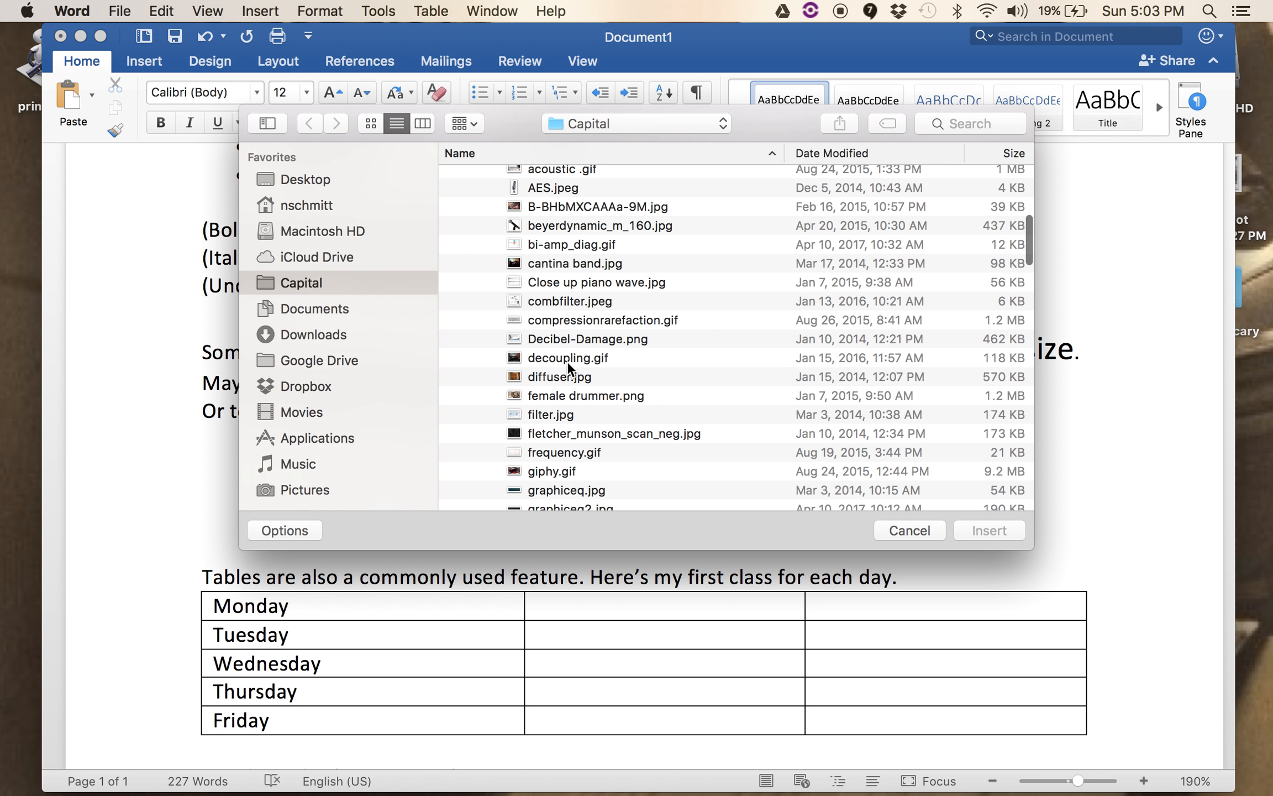
click(566, 227)
click(988, 530)
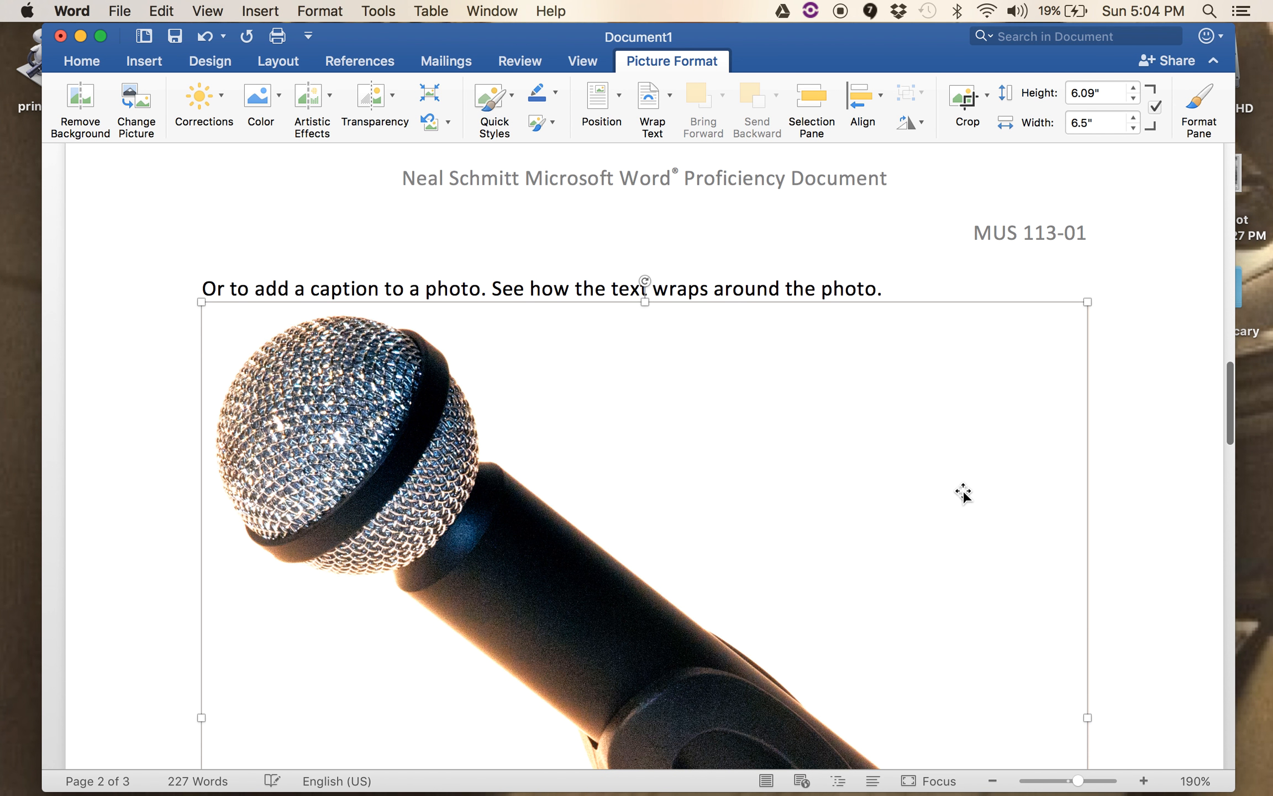
Step: Set the microphone photo's height to 1 inch with its aspect ratio locked
scroll(963, 494, down, 1)
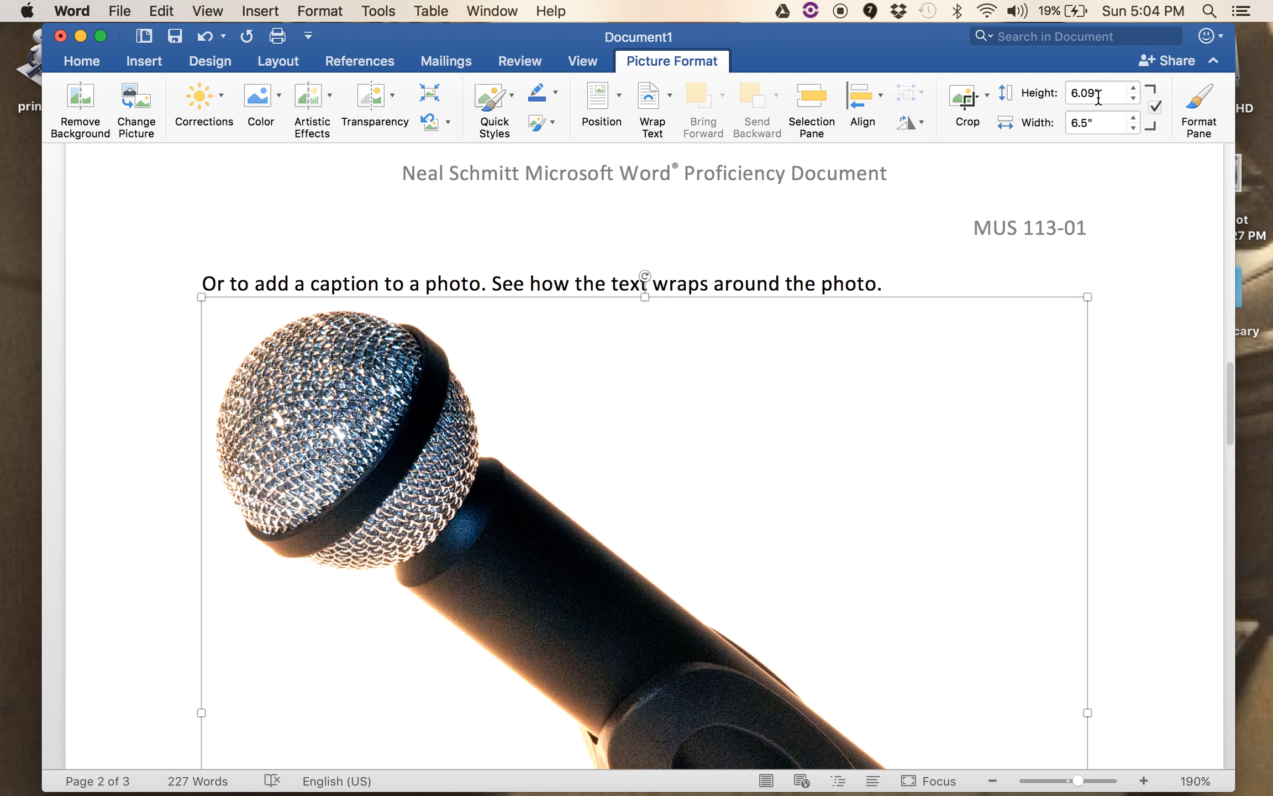
drag(1098, 98, 1052, 97)
text(1)
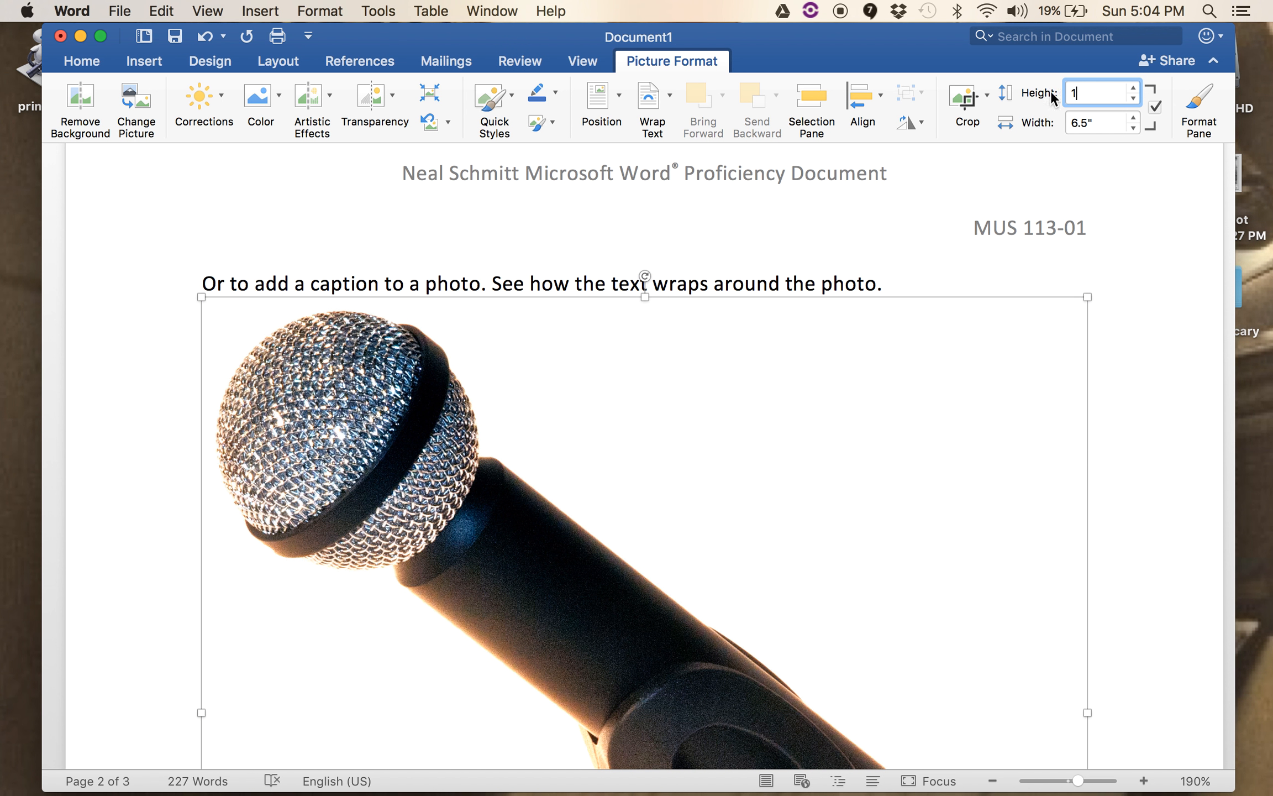
click(1156, 108)
key(Tab)
scroll(1044, 241, up, 3)
scroll(1043, 241, up, 15)
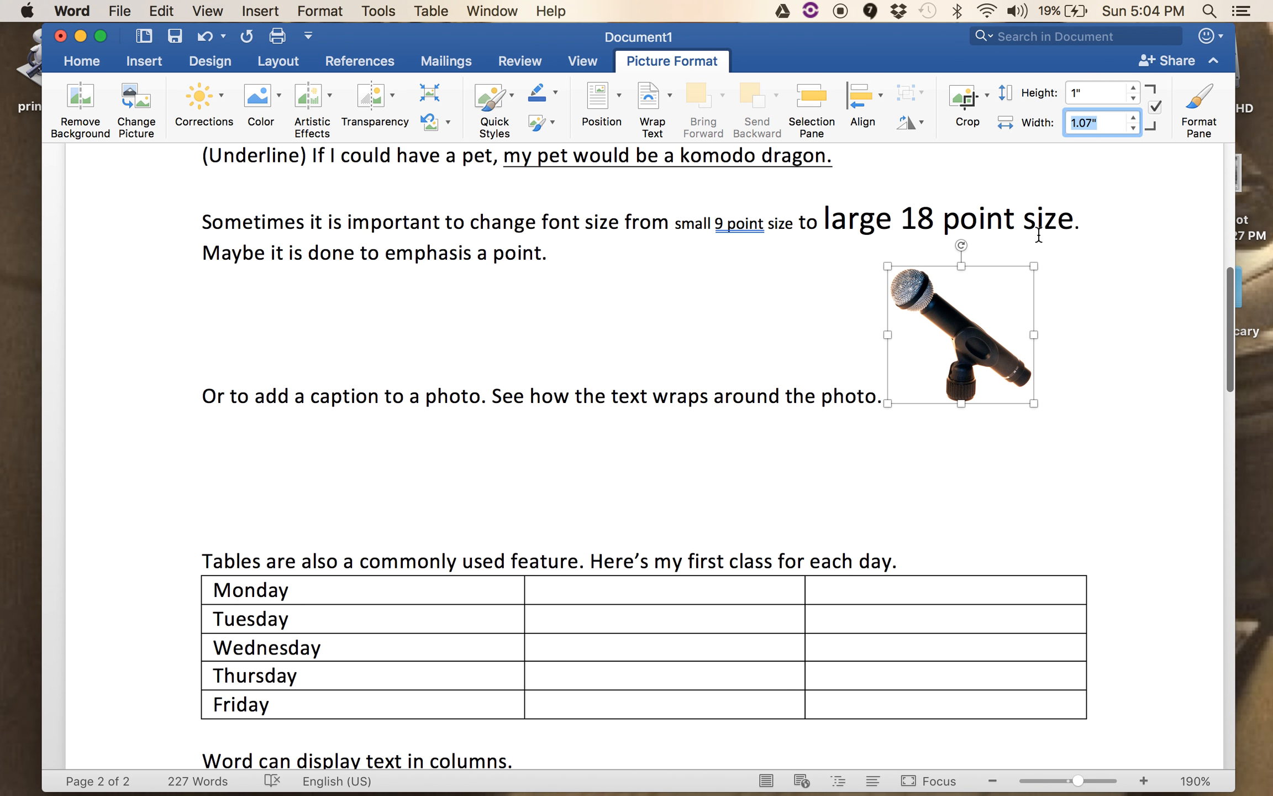
Step: Unlock the microphone photo's aspect ratio and set its width to 4 inches
click(1158, 108)
text(4)
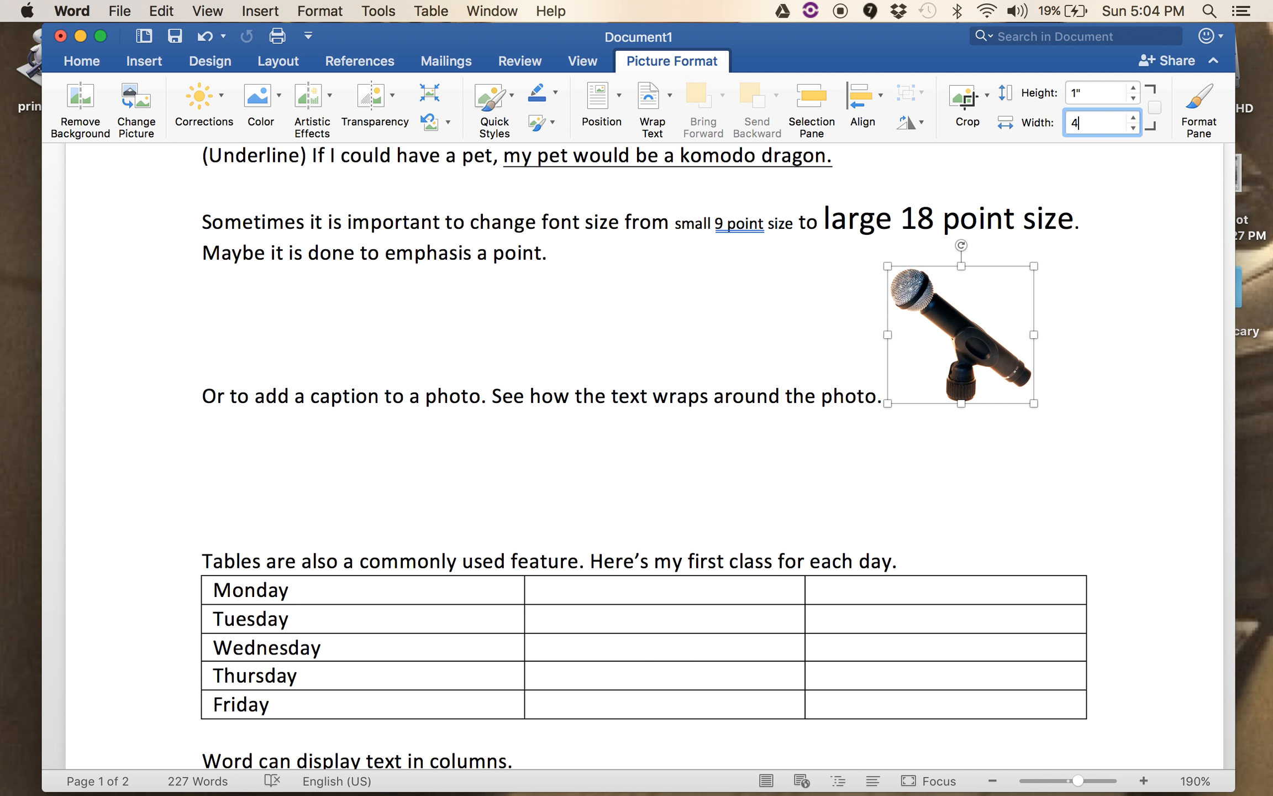
click(1112, 93)
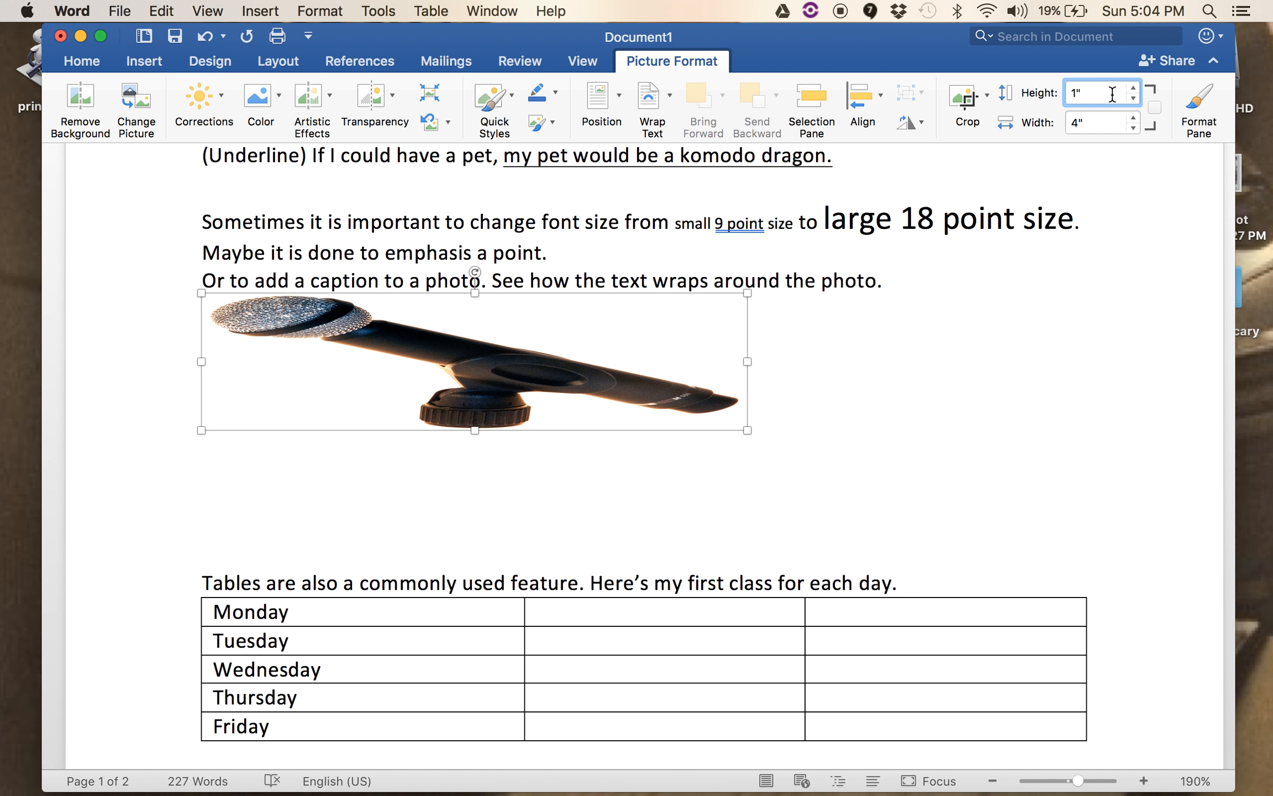
click(1111, 123)
click(1052, 293)
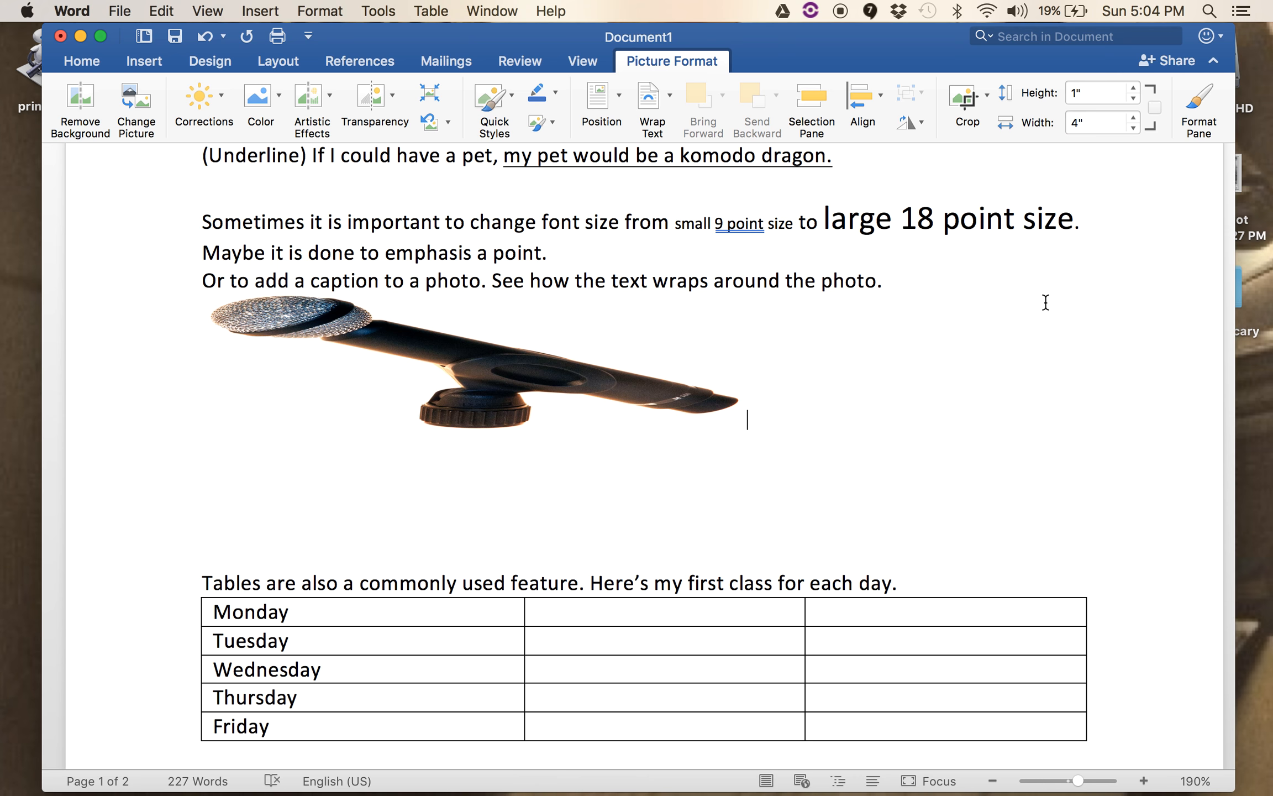
Step: Set the stretched microphone photo's width to 1.07 inches
click(684, 370)
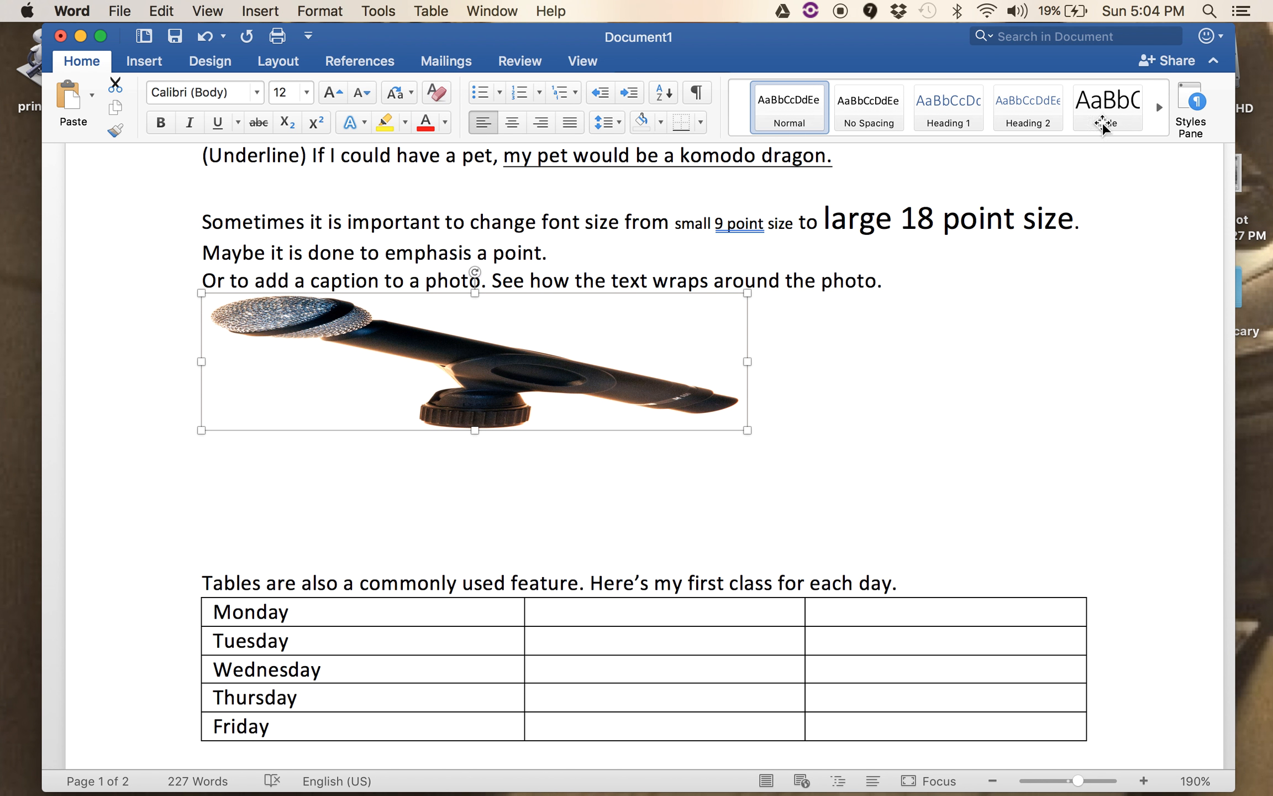
click(1027, 124)
text(1.)
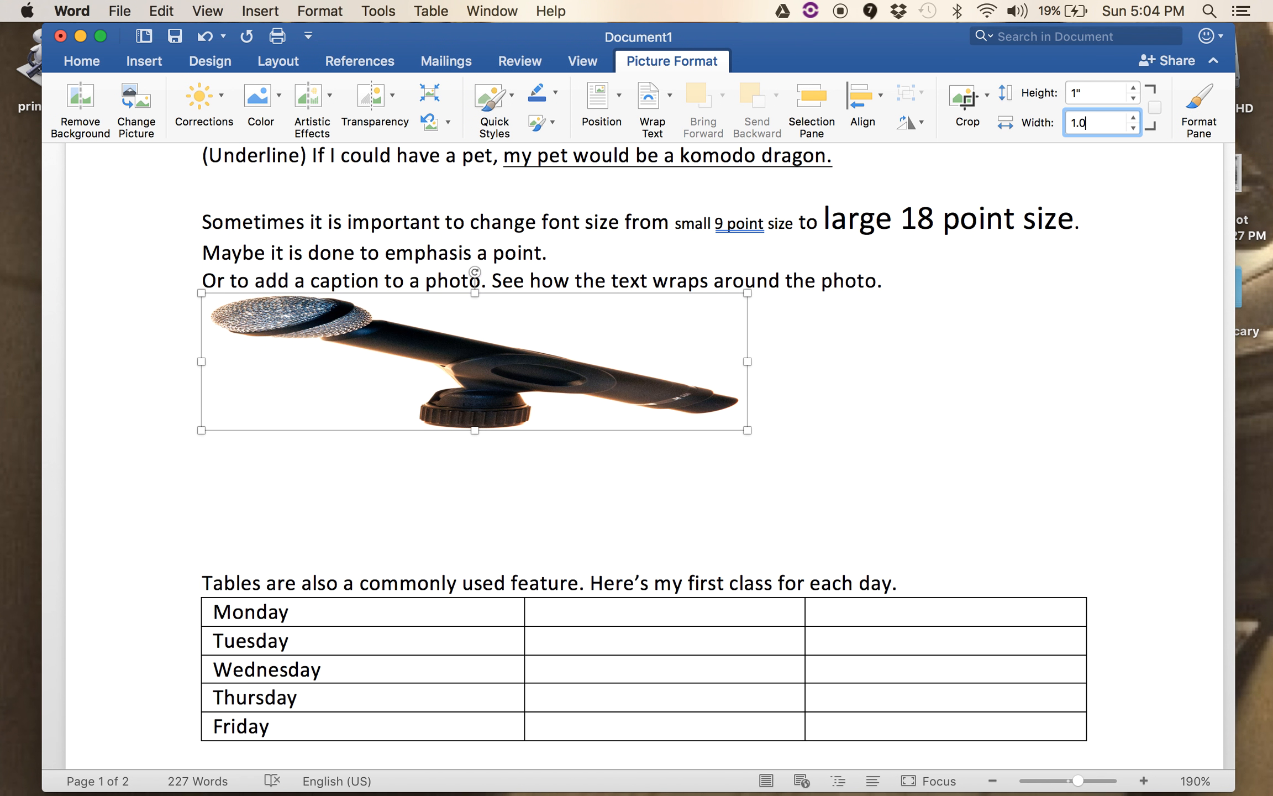
text(07)
click(1096, 91)
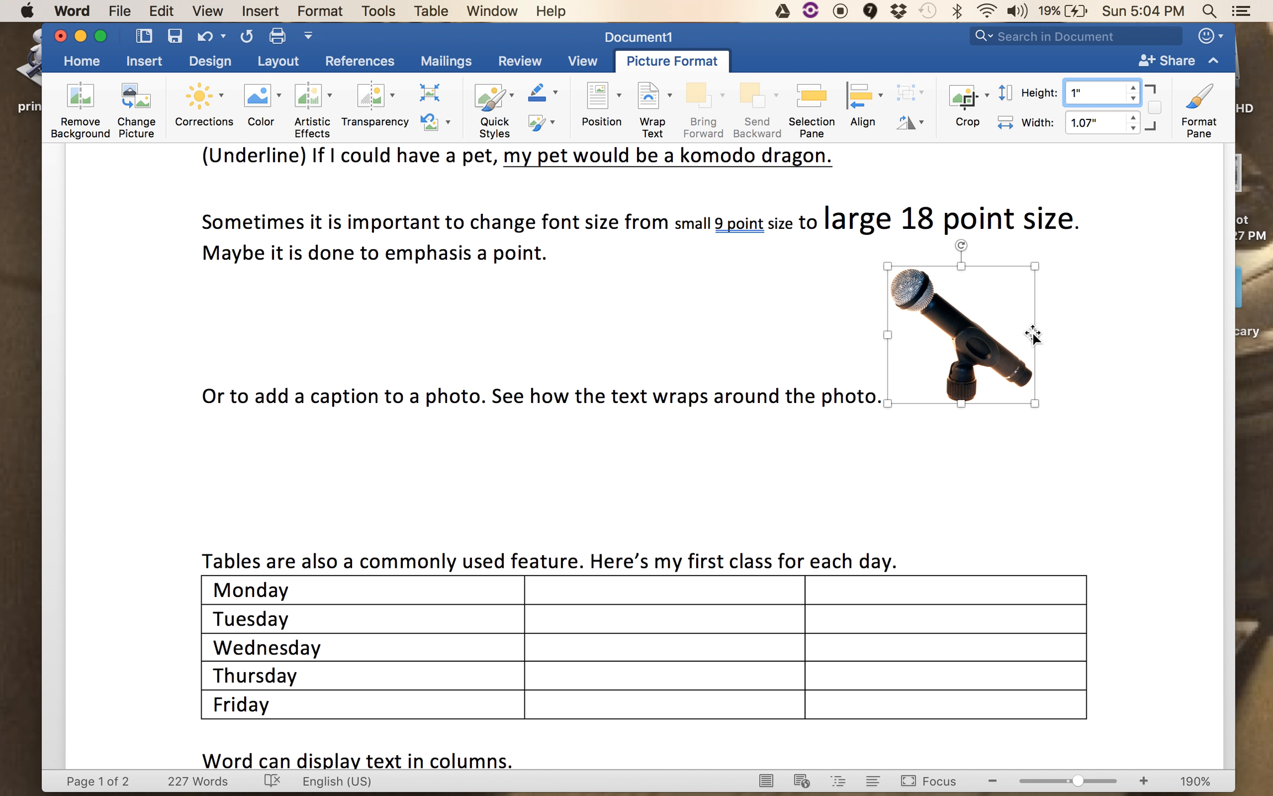
Step: Set the microphone photo's text wrapping to Through and move it beside the font size paragraph at the right margin
click(862, 344)
click(946, 348)
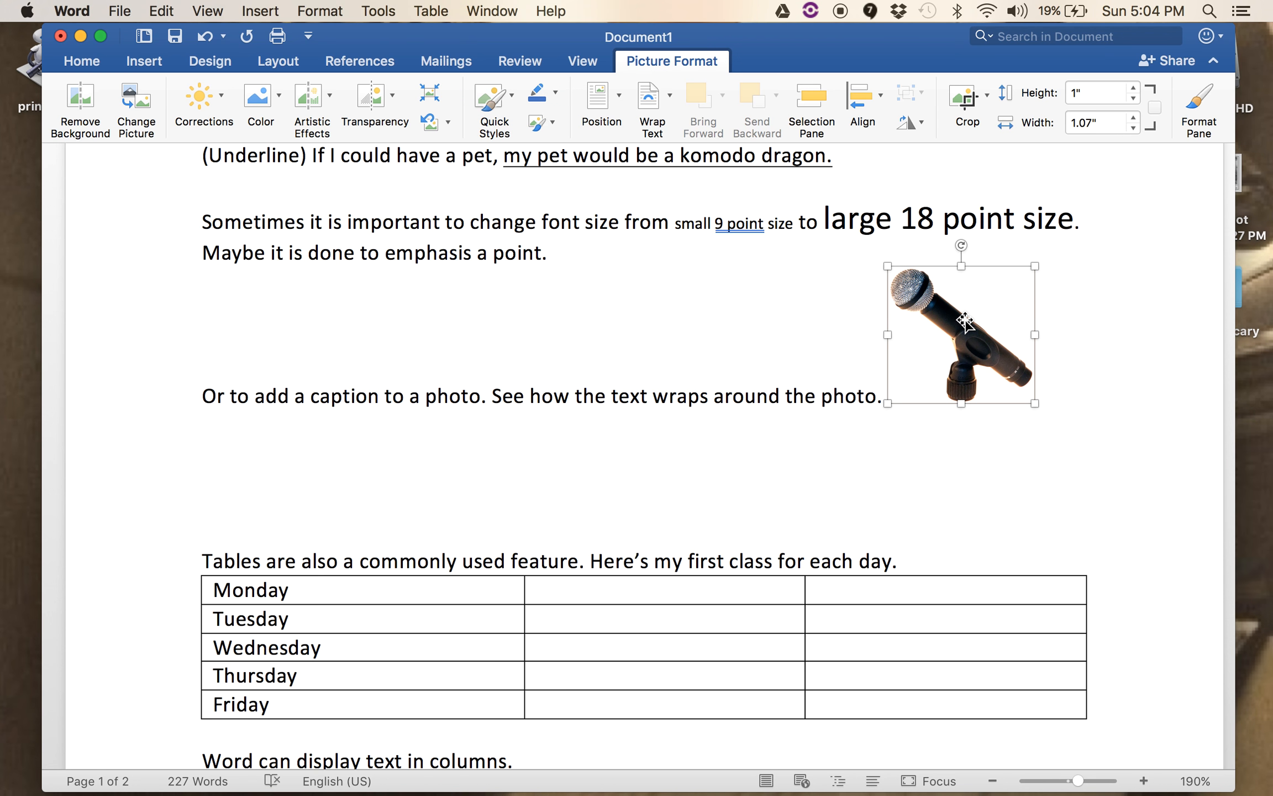
right_click(964, 320)
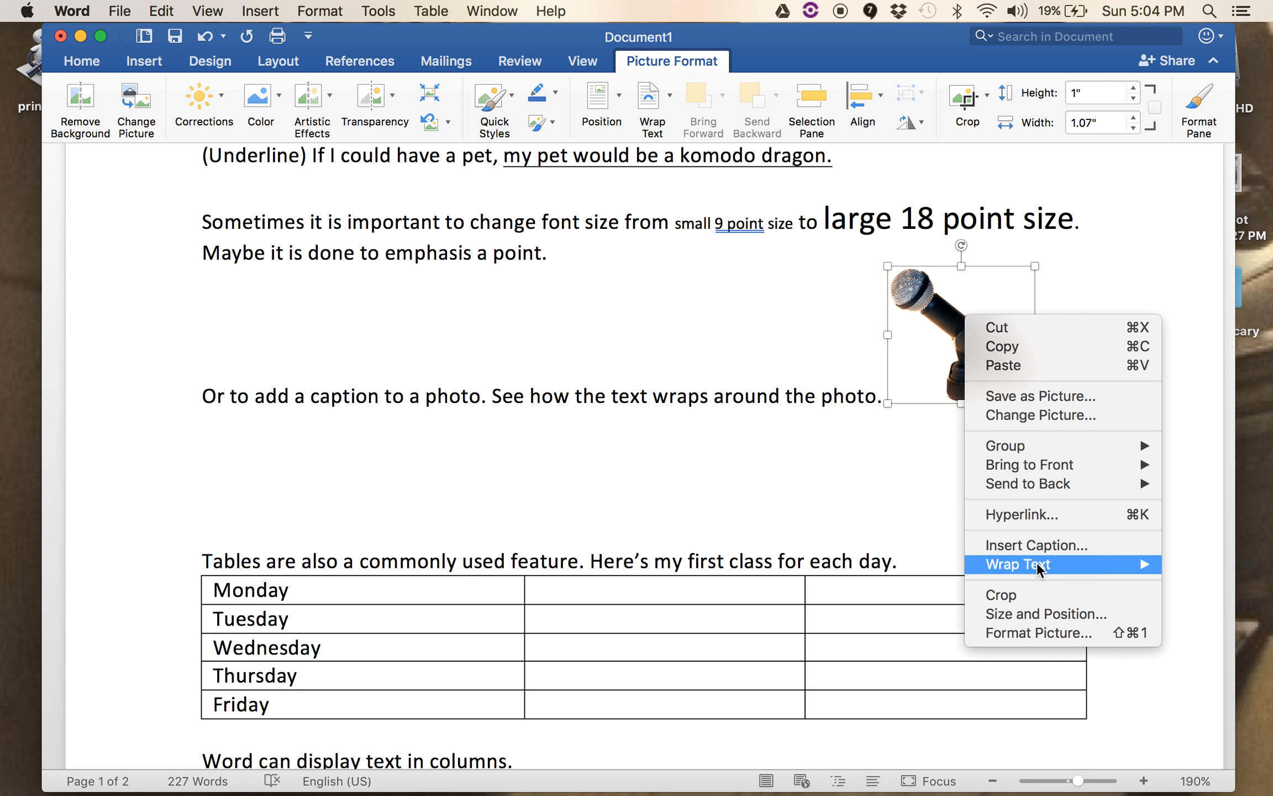
mouse_move(1041, 572)
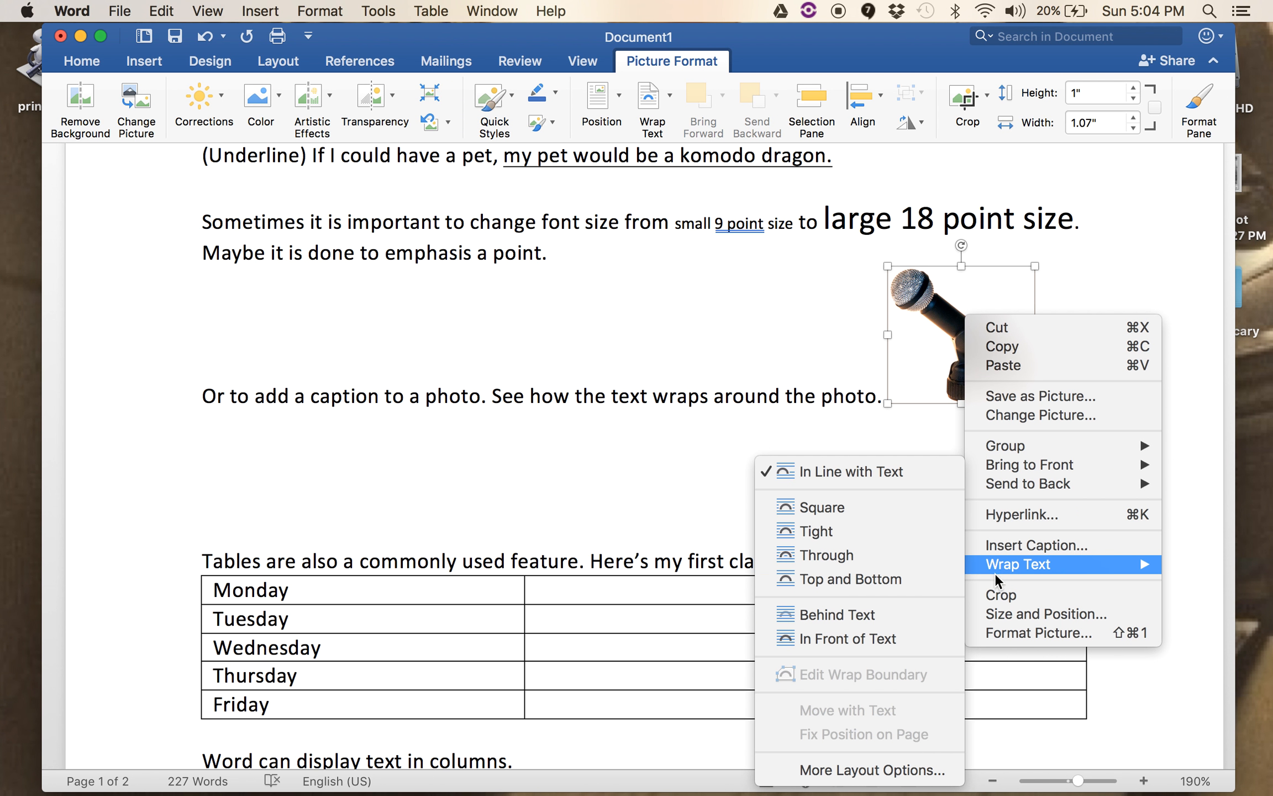
click(890, 556)
drag(946, 338, 995, 285)
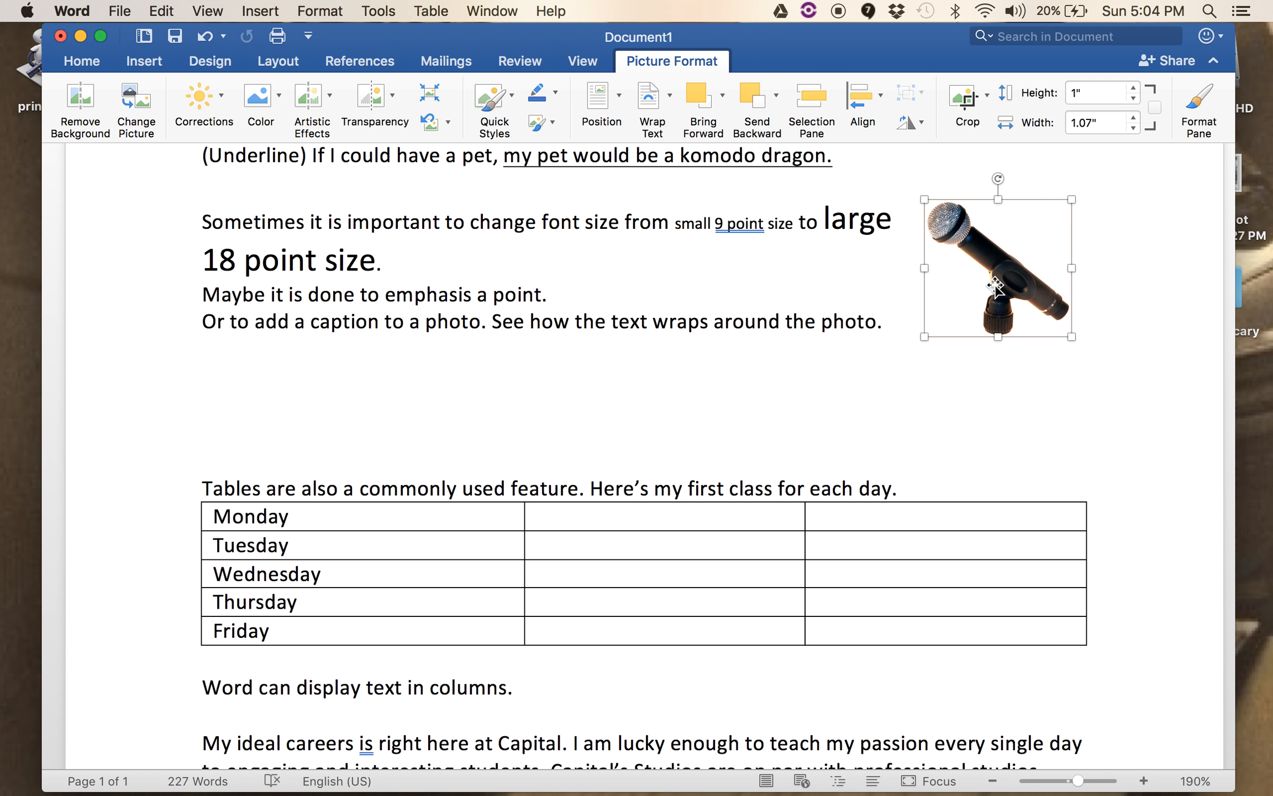
Step: Add the caption "Figure 1 Beyerdynamic Ribbon Microphone" below the microphone photo
right_click(995, 285)
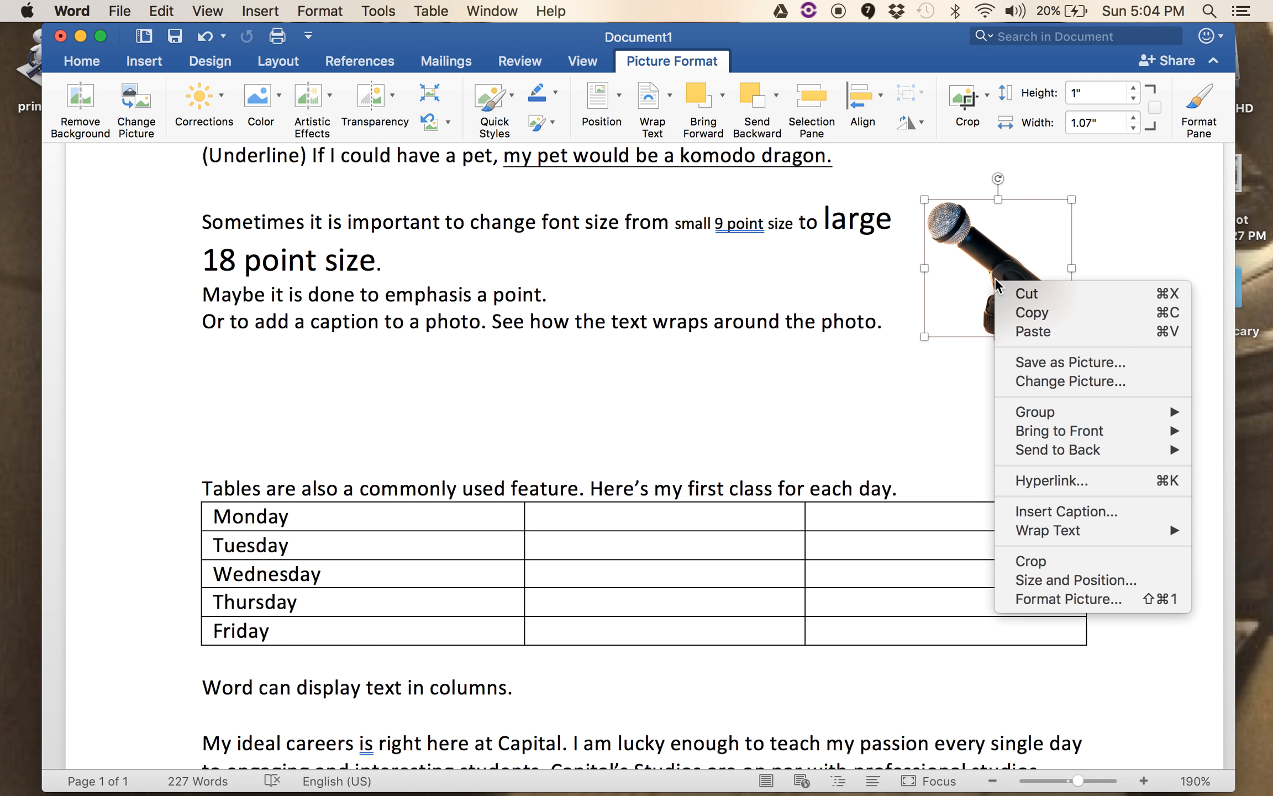
click(1043, 511)
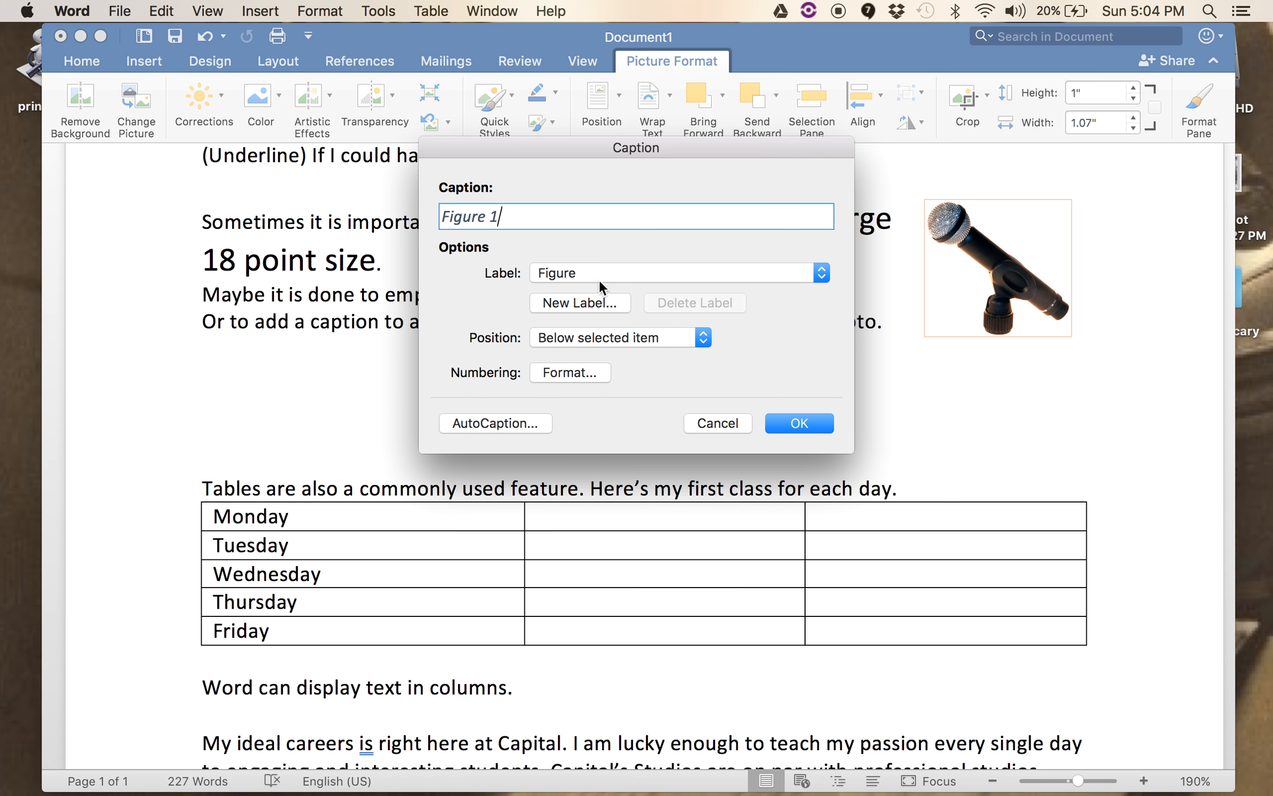
drag(542, 215, 434, 214)
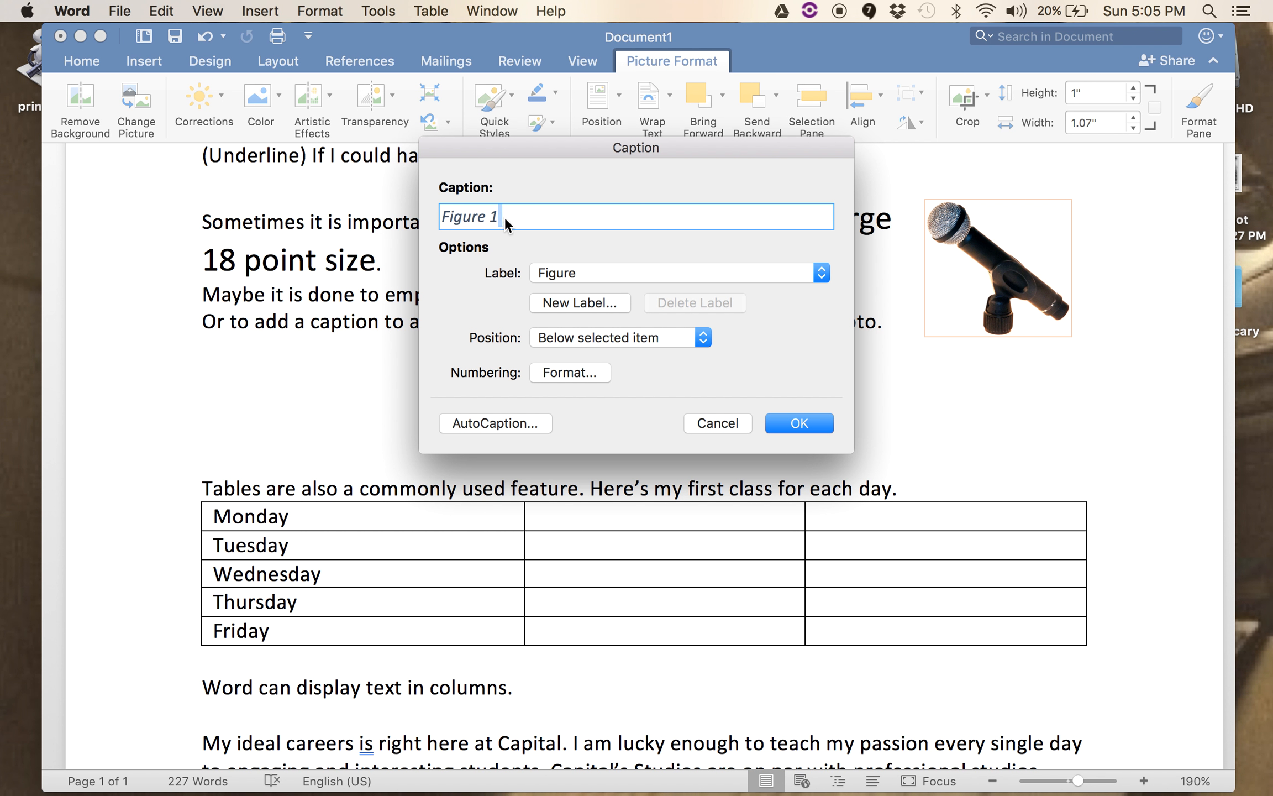
click(434, 207)
text(Beyerdynamic Ribb)
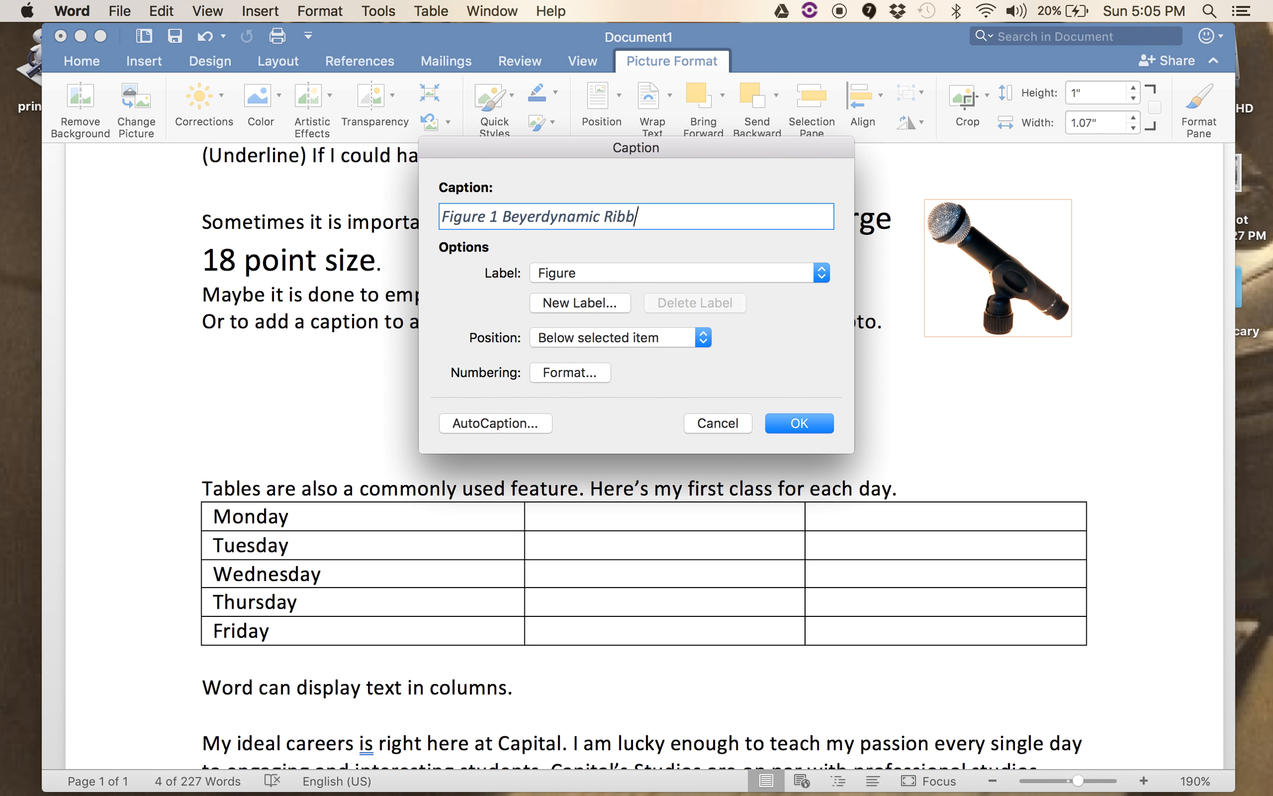
text(on Microphone)
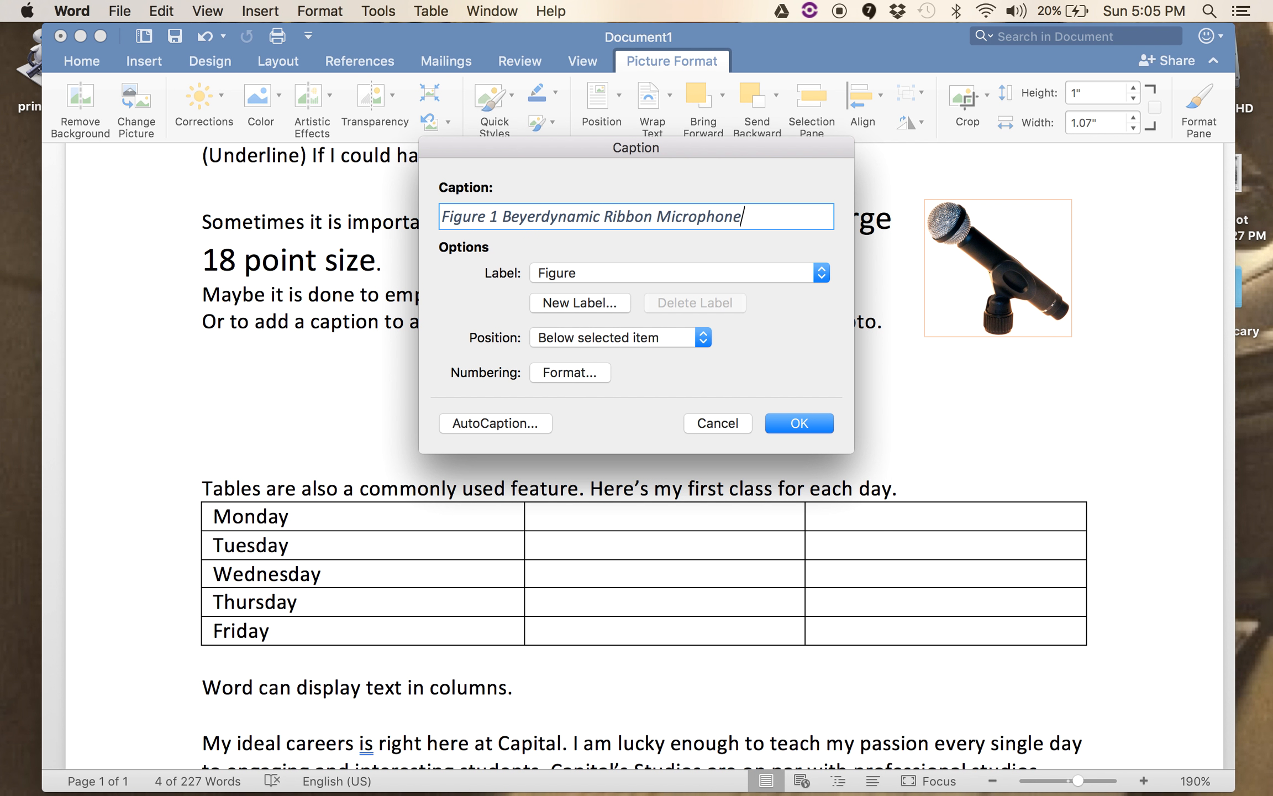
click(810, 424)
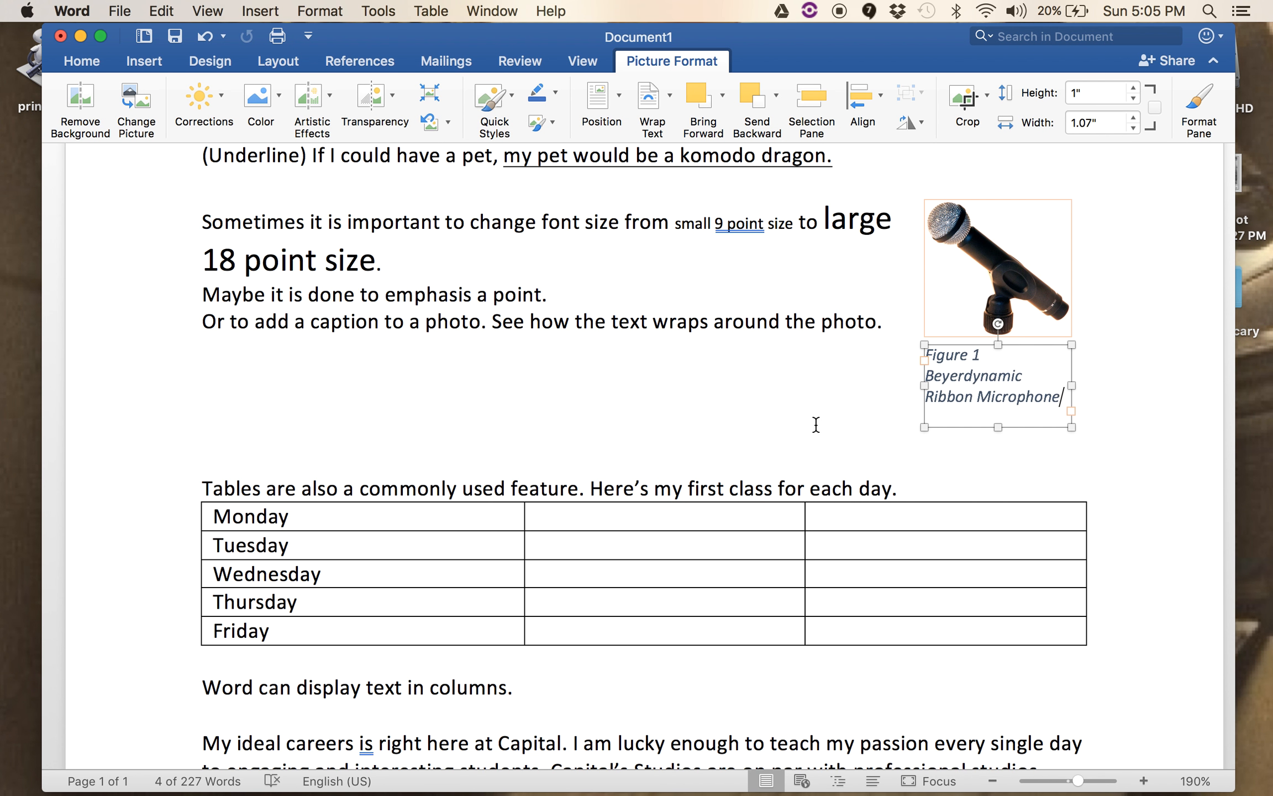
Step: Center the caption text under the microphone photo
click(988, 363)
drag(1055, 396, 906, 361)
click(519, 122)
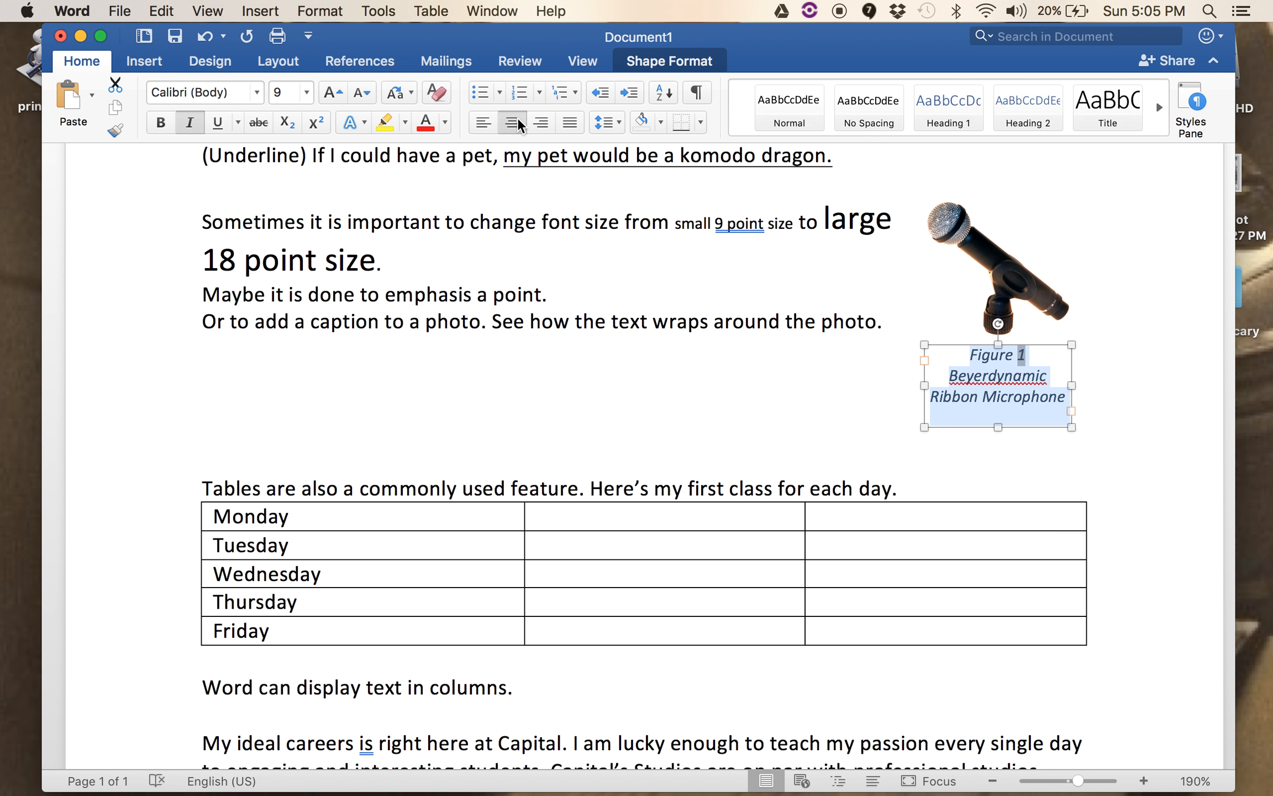
click(572, 122)
click(511, 123)
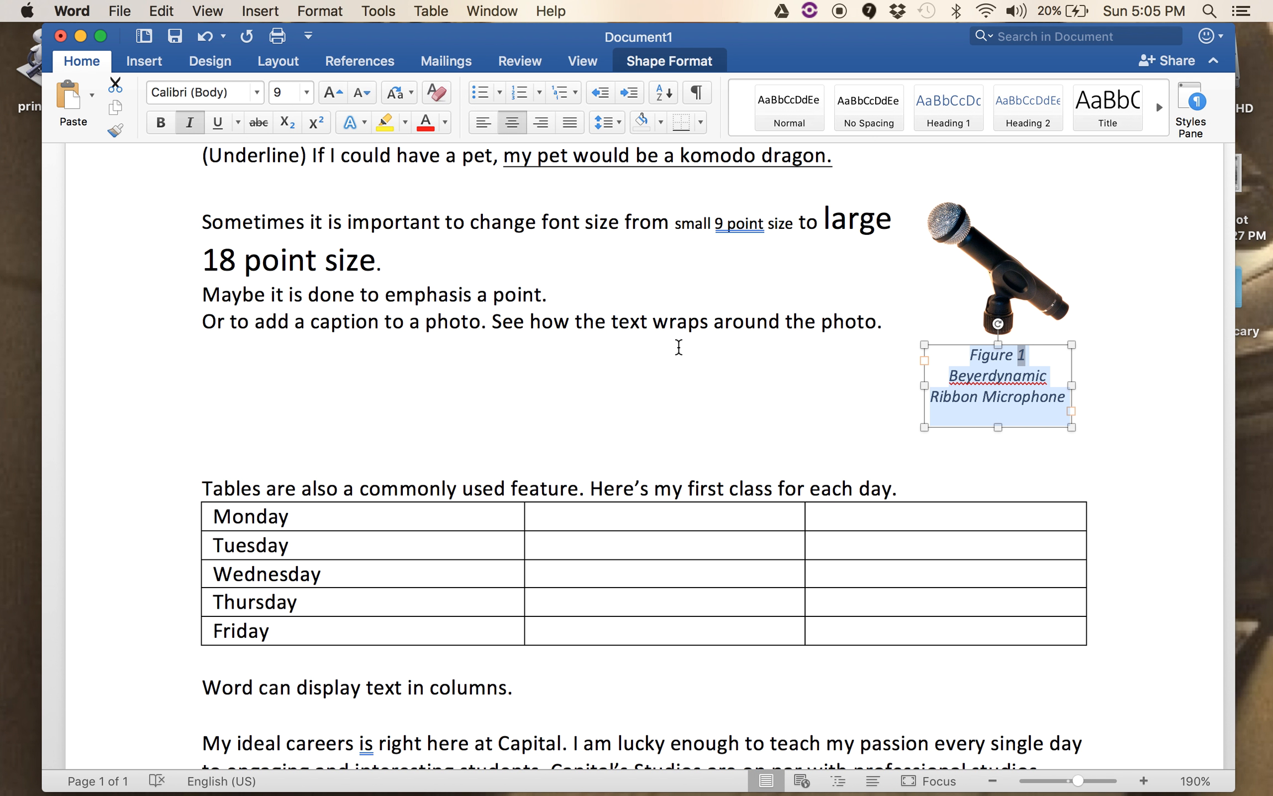
Step: Set the photo caption's font size to 6.5 point
click(997, 306)
shift+click(997, 373)
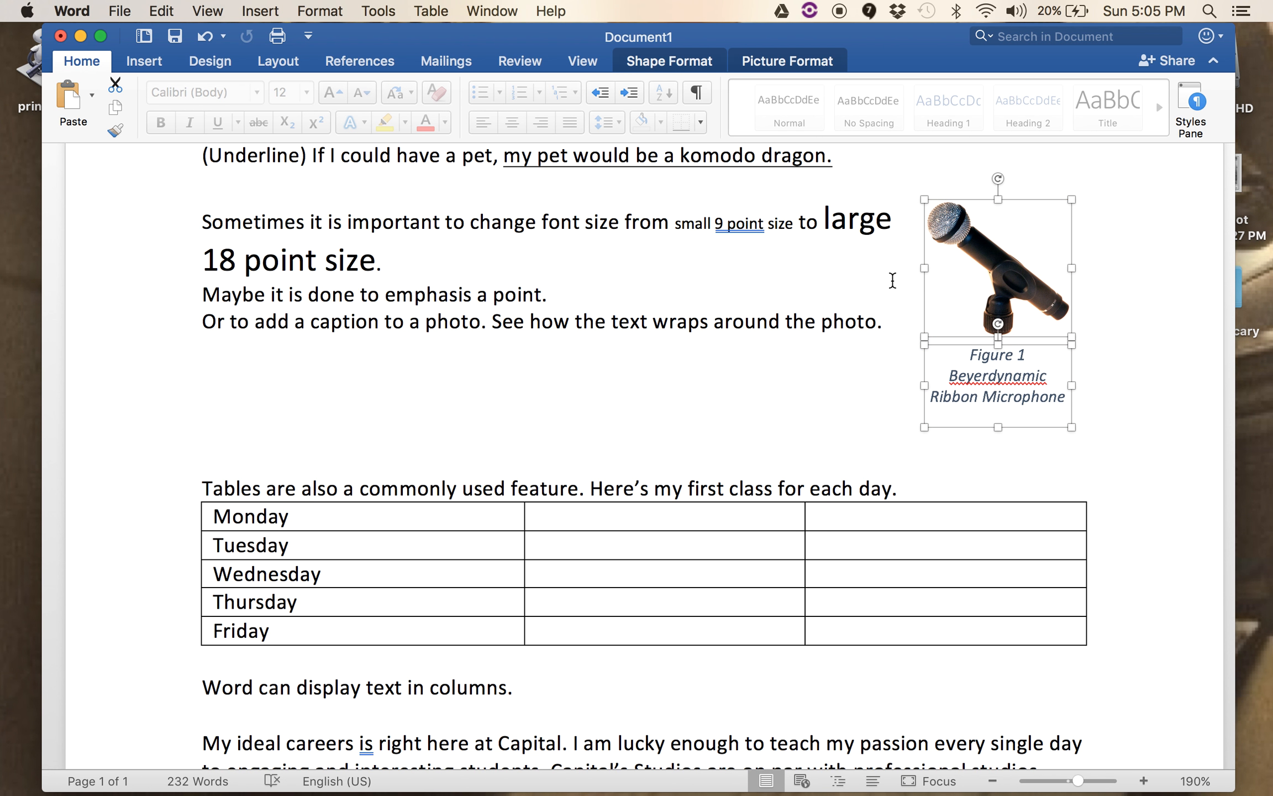
click(1061, 395)
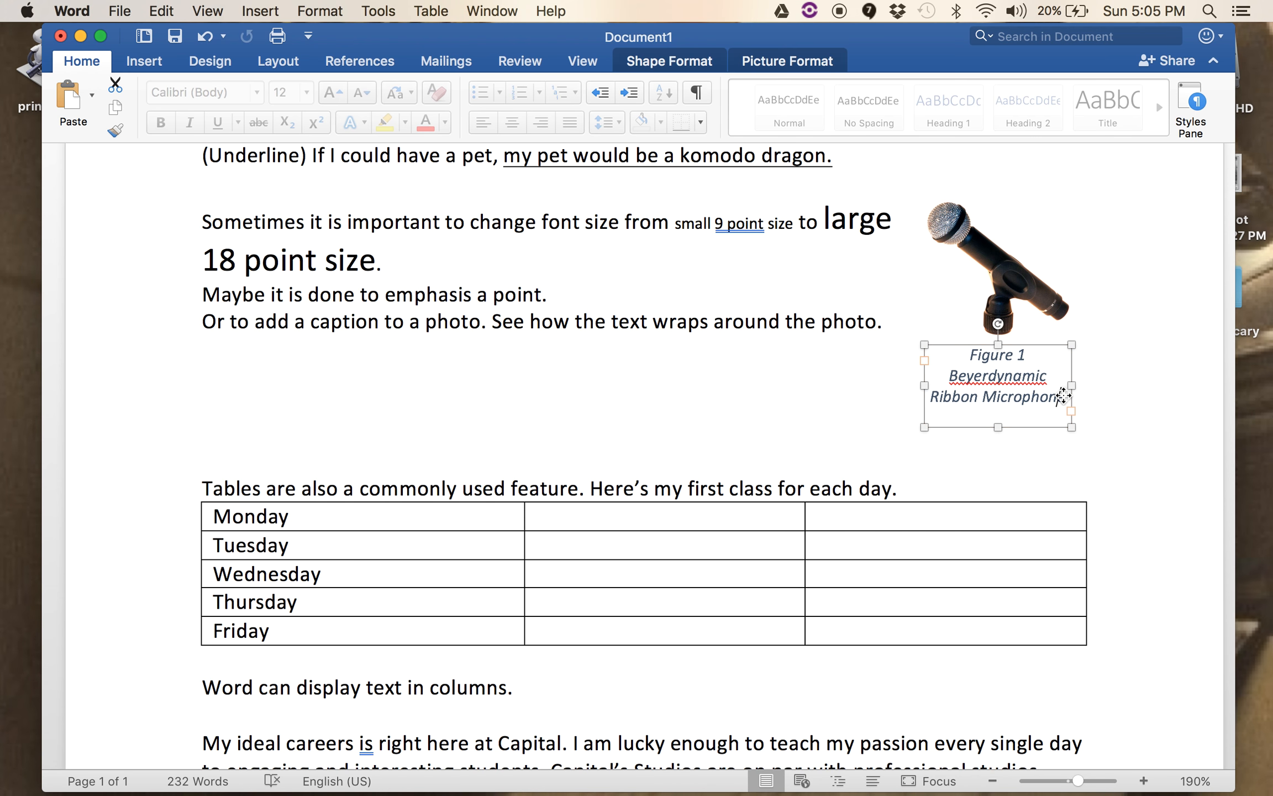
drag(1064, 396, 963, 354)
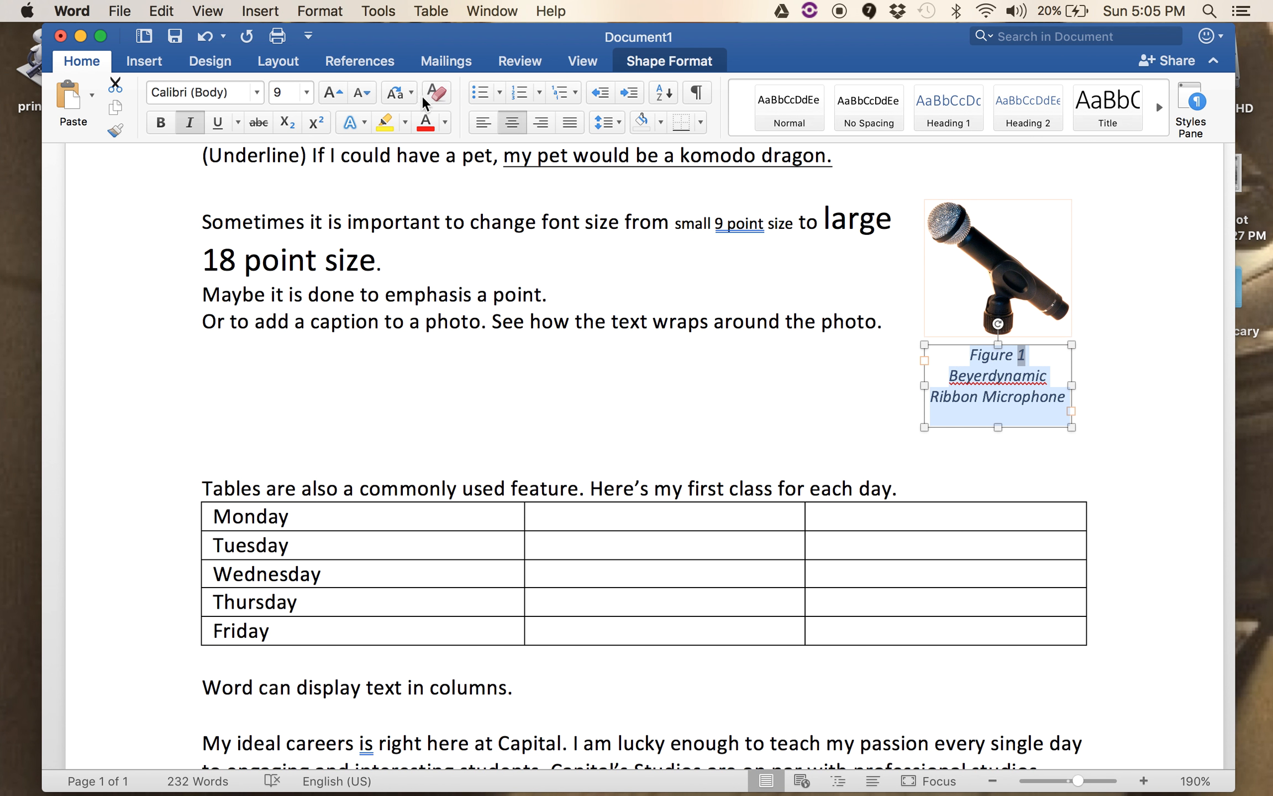
click(308, 92)
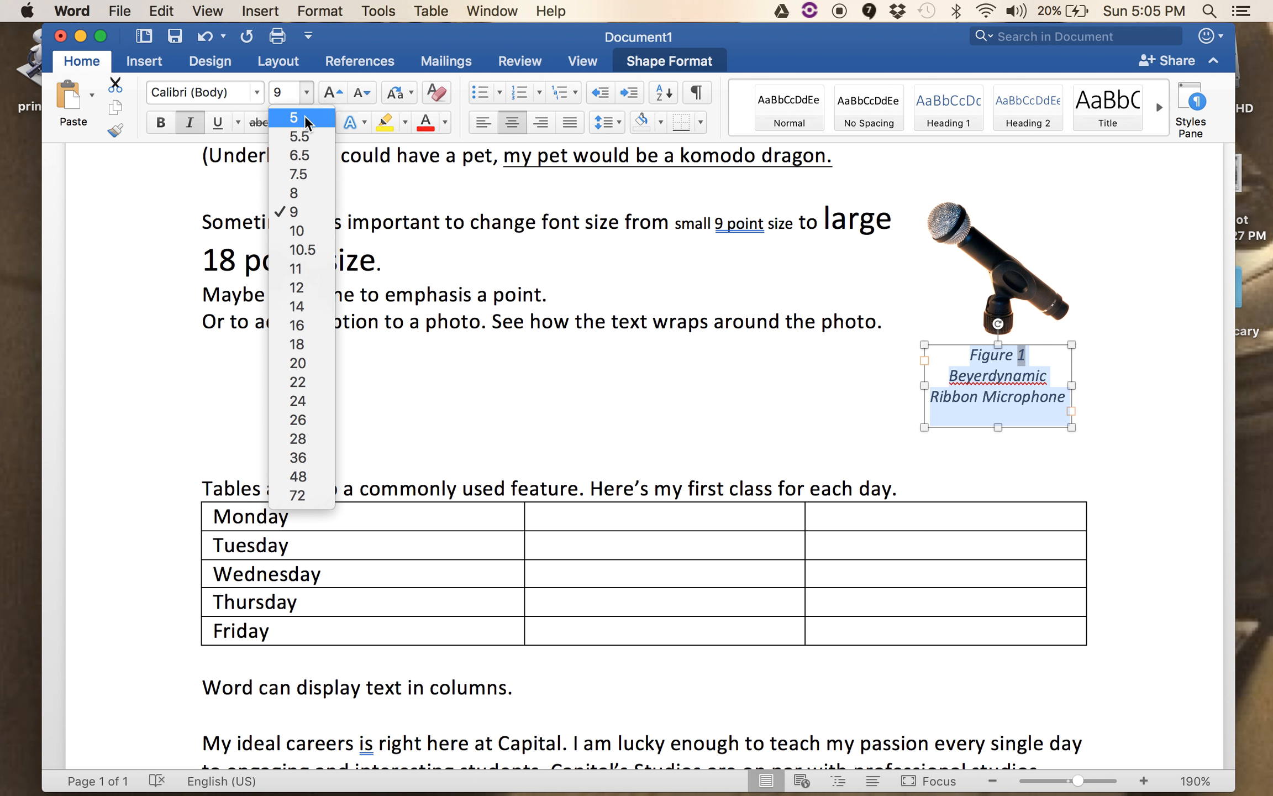
click(299, 155)
click(854, 336)
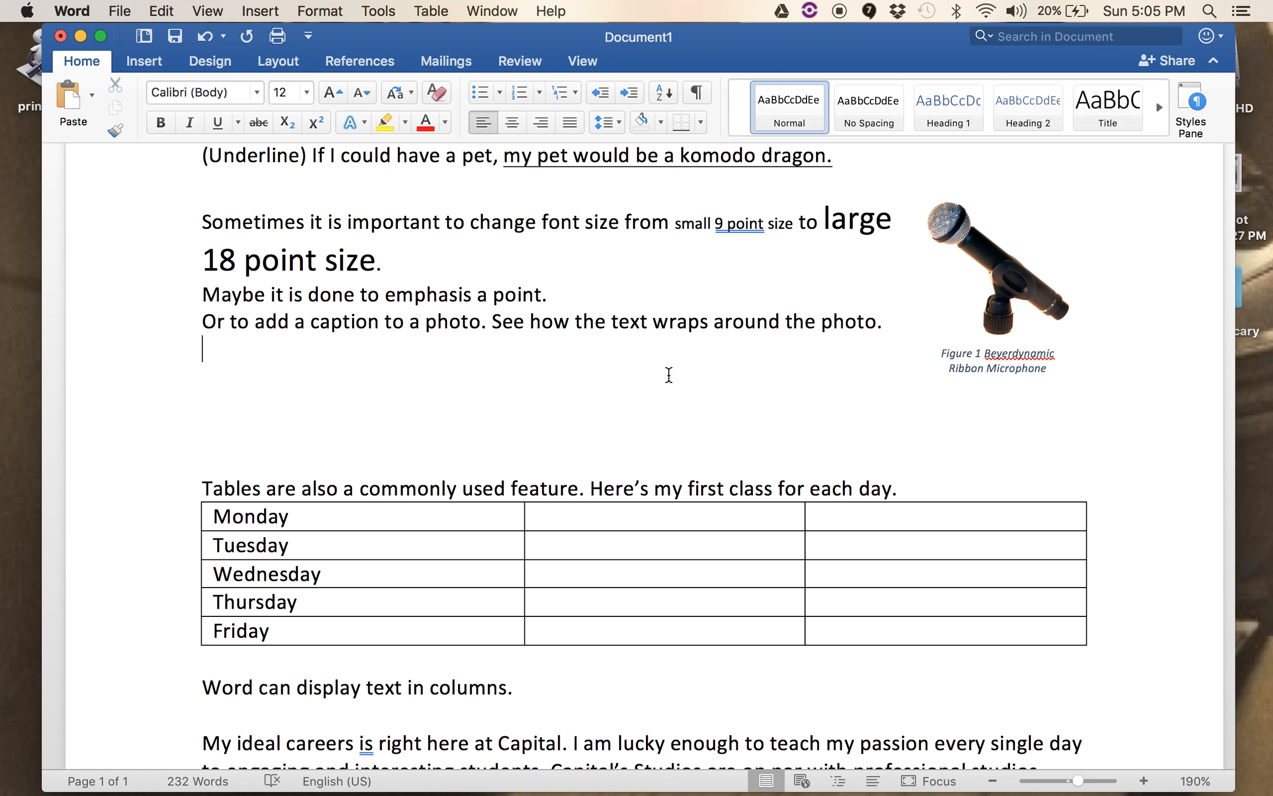
Step: Delete two blank lines above the sentence "Tables are also a commonly used feature."
click(349, 453)
key(BackSpace)
key(BackSpace)
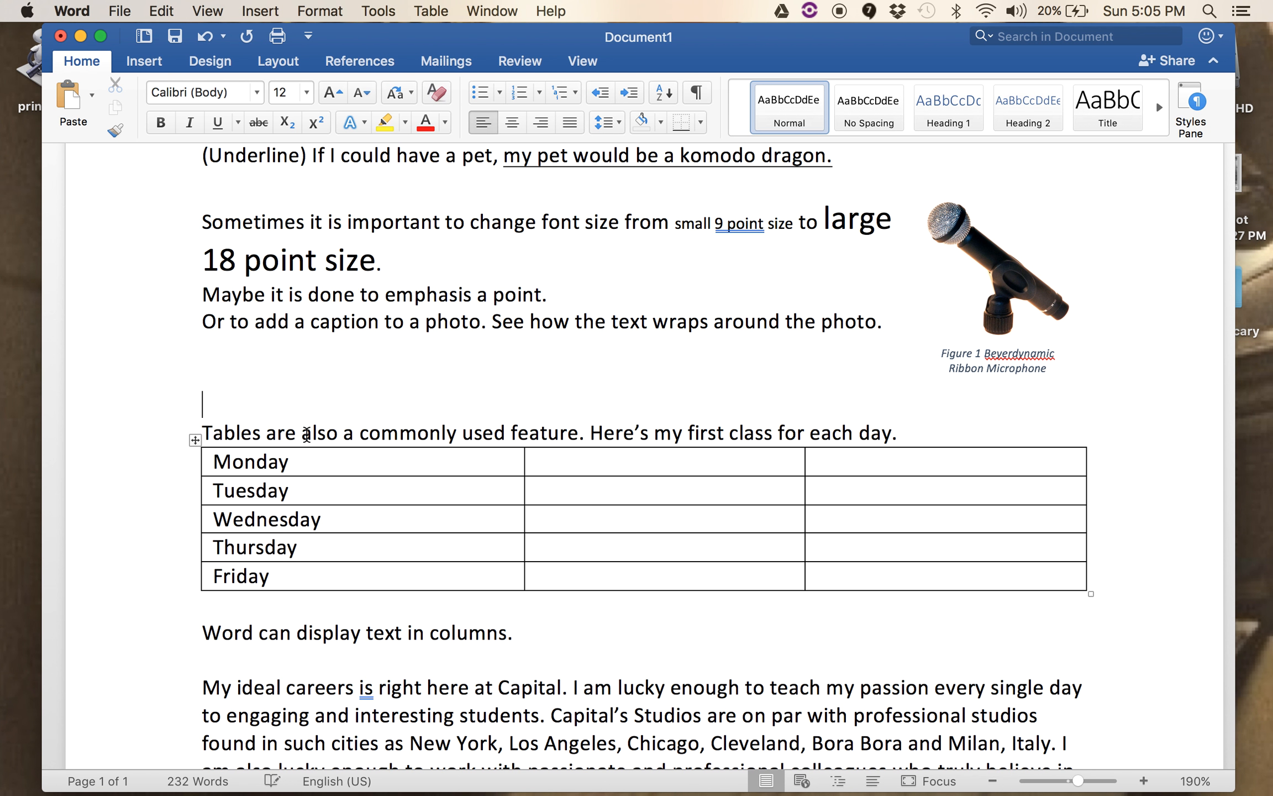
click(442, 11)
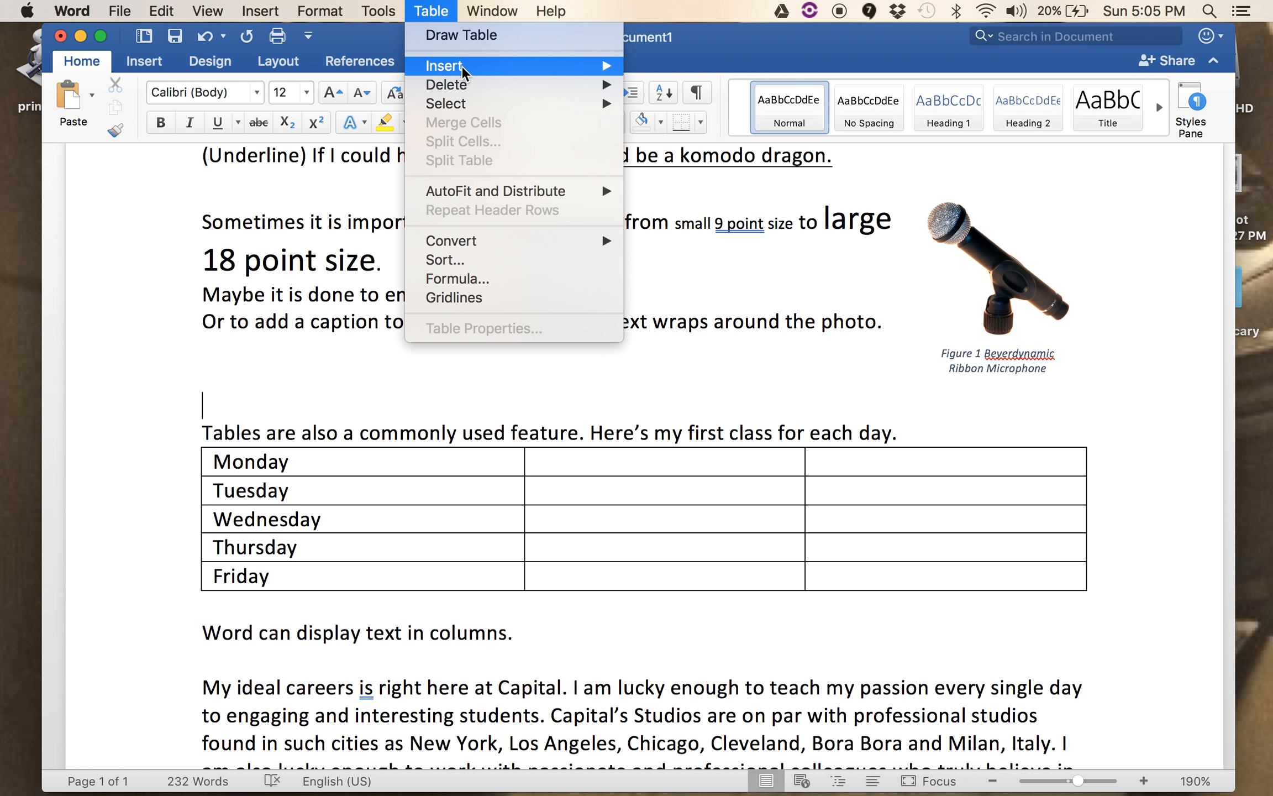
mouse_move(580, 66)
click(713, 65)
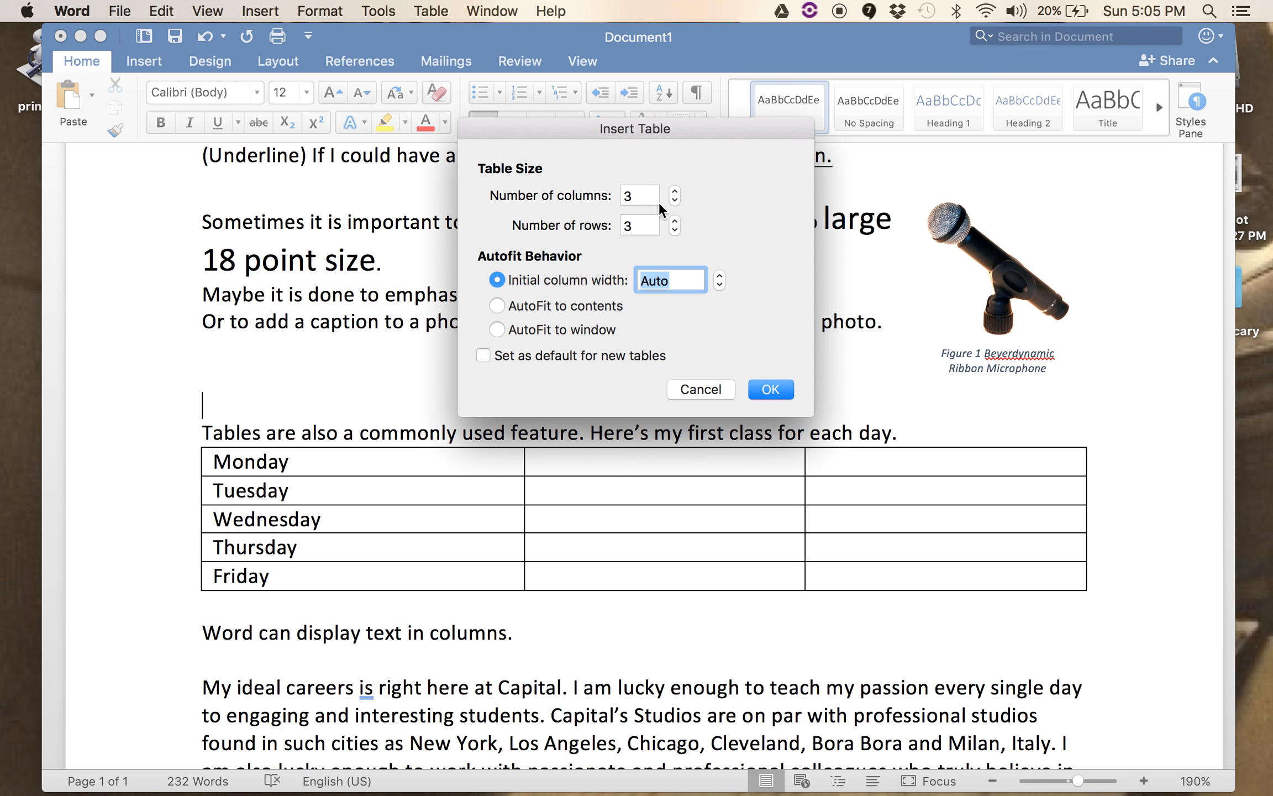
click(674, 221)
click(674, 221)
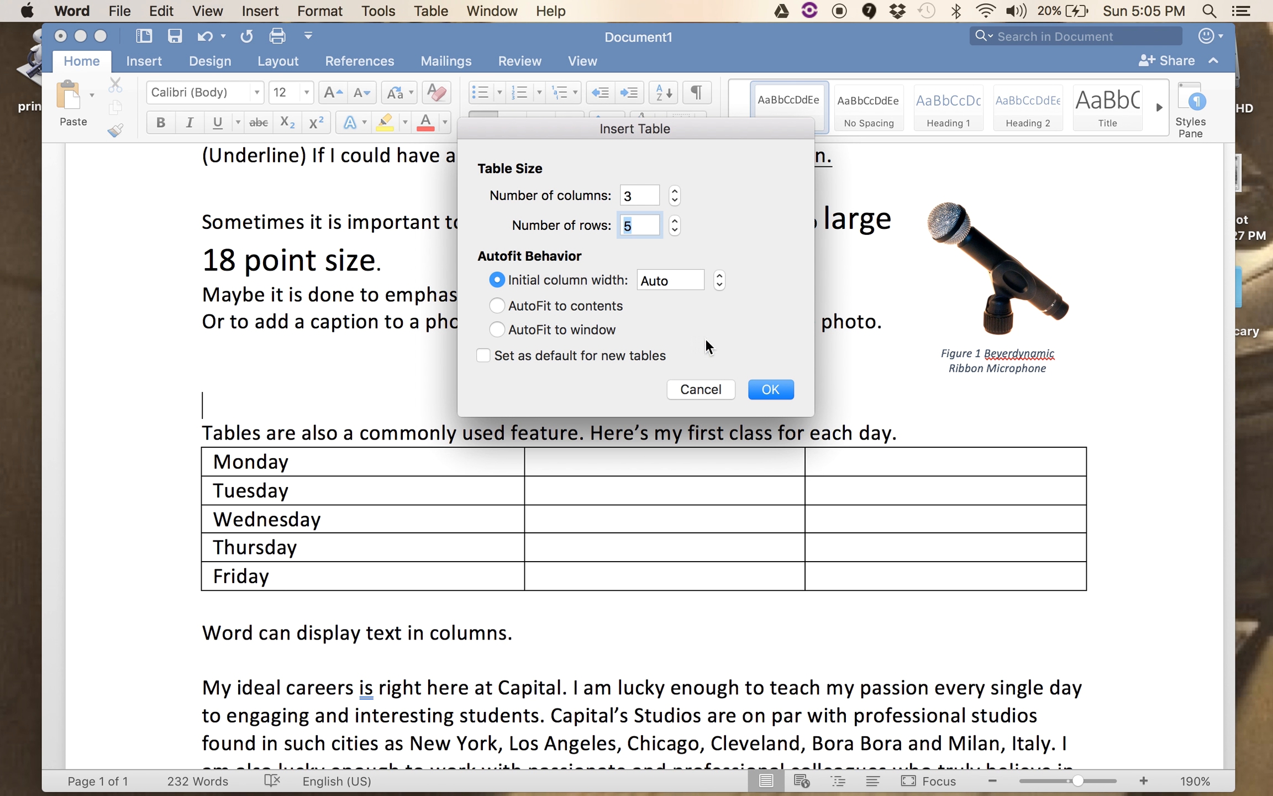
click(707, 393)
Step: Narrow the table's first column and fill the Monday row with "MUS 113" and "9:00am"
drag(523, 463, 470, 455)
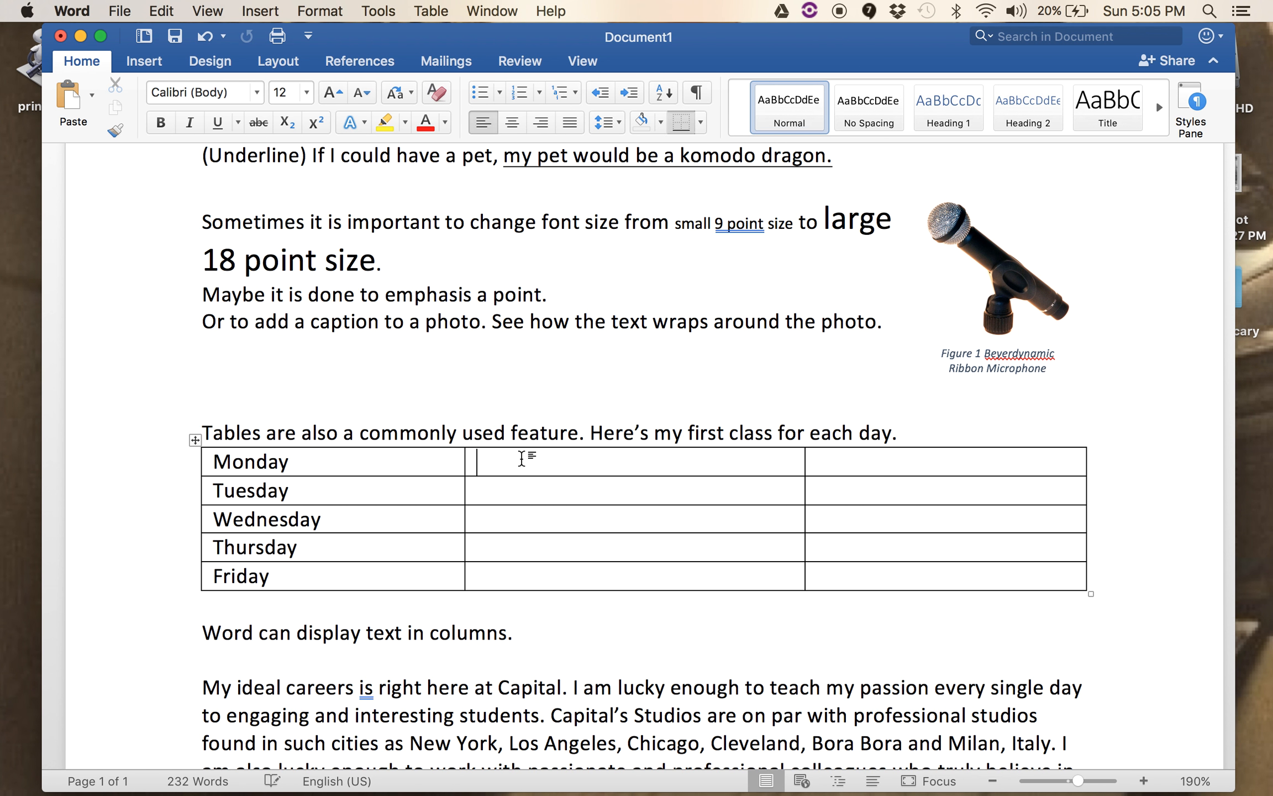
click(521, 459)
text(MUS 113)
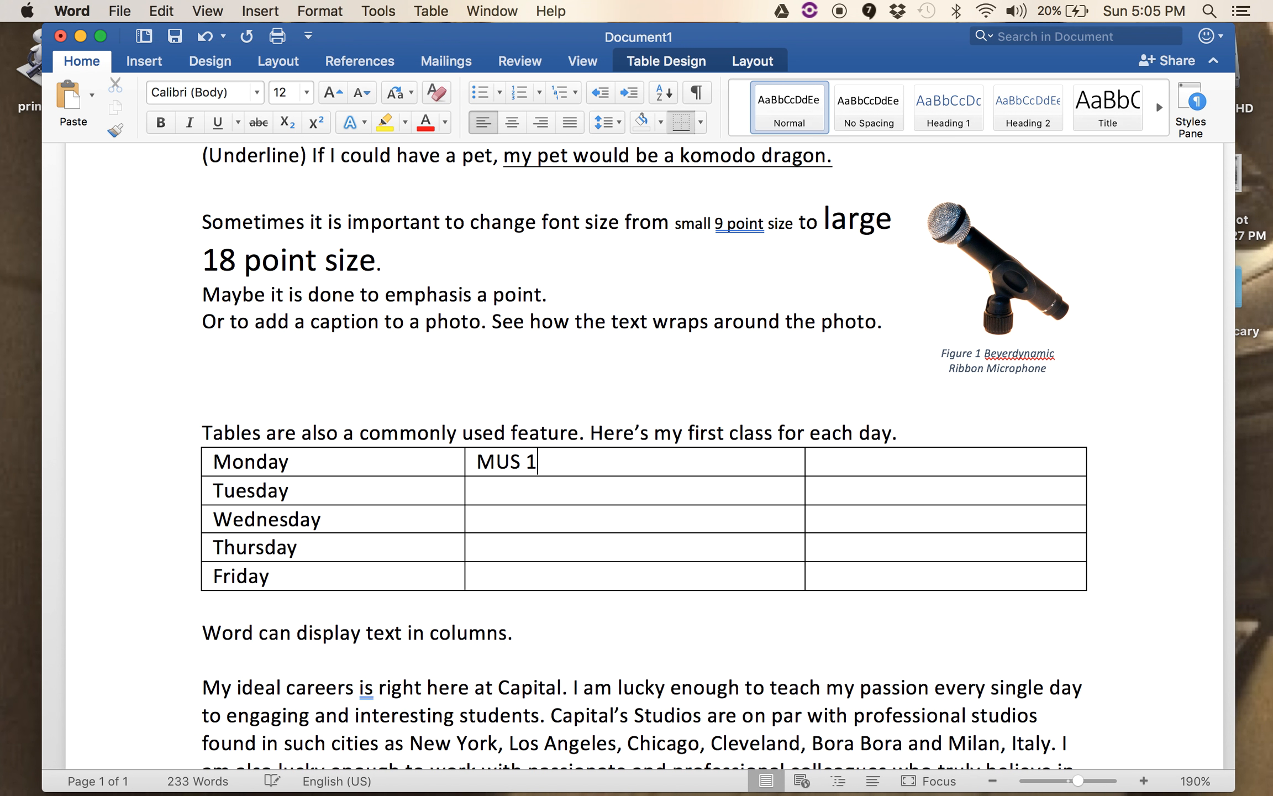
drag(581, 456, 555, 462)
click(484, 462)
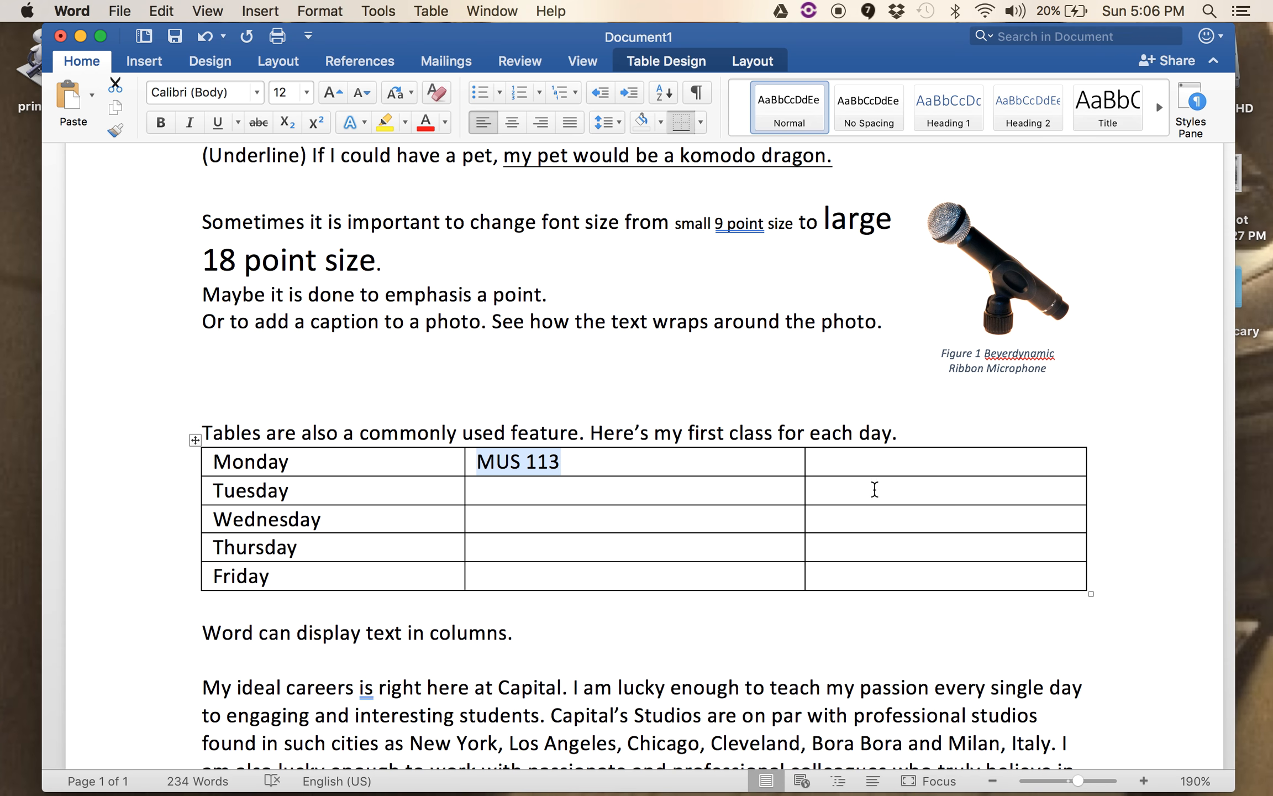
click(865, 459)
text(9)
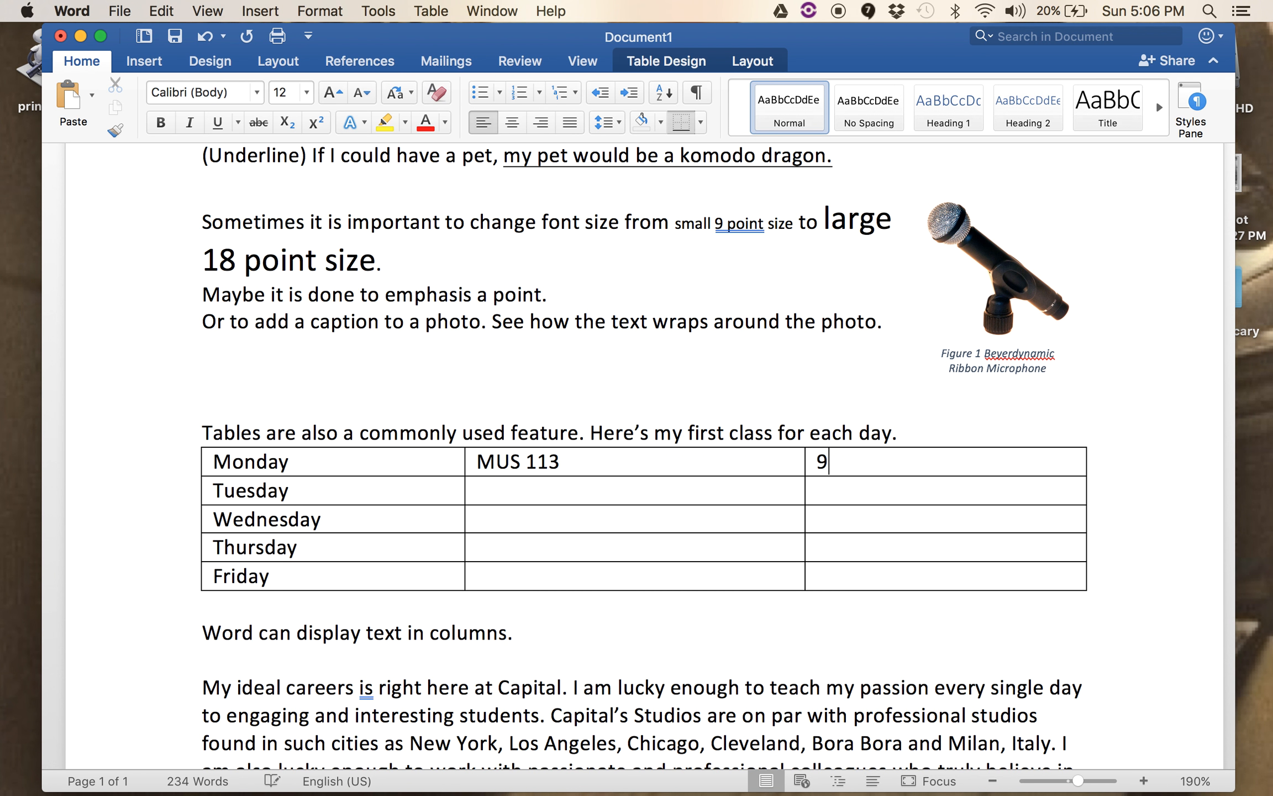
text(:00am)
Step: Copy Monday's class and time into the Wednesday and Friday rows of the table
drag(912, 463, 577, 464)
key(super+c)
click(557, 513)
key(super+v)
click(538, 576)
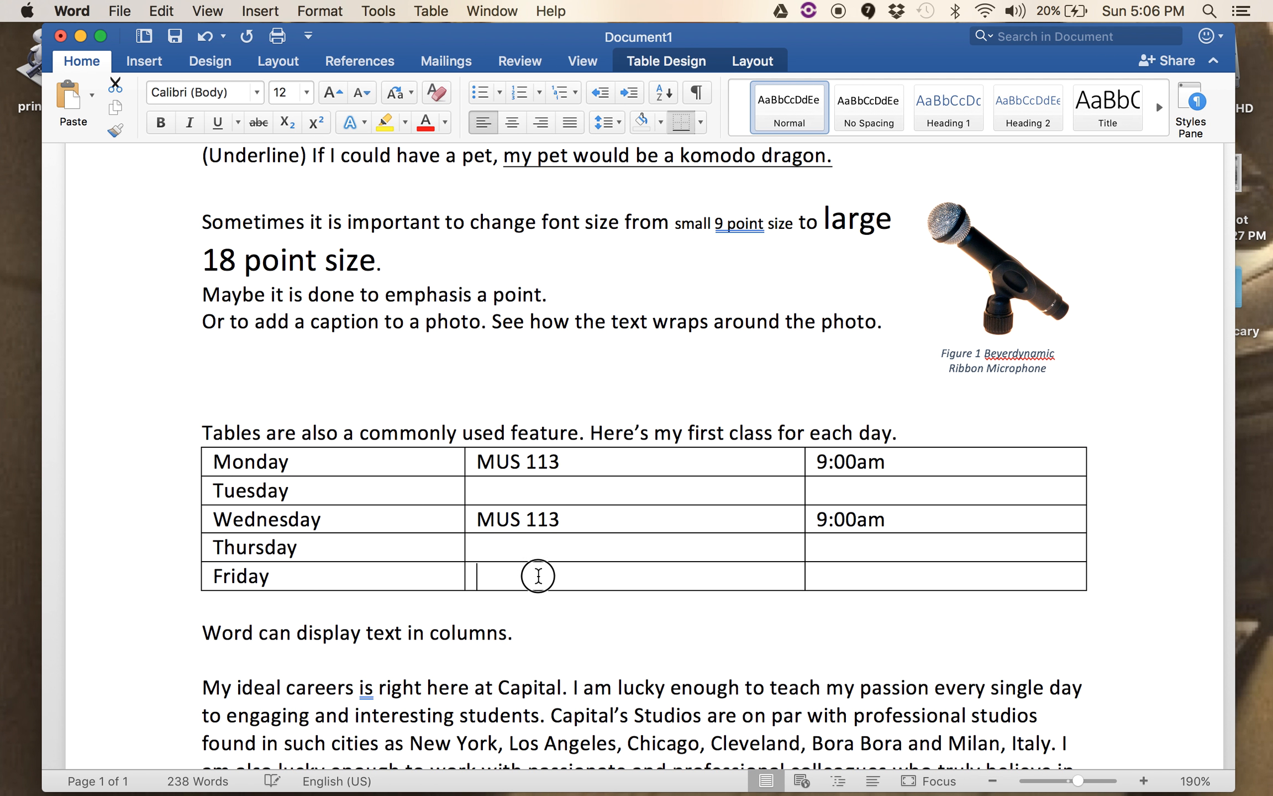
key(super+v)
Step: Fill the Tuesday row of the table with "MUS 215" and "9:30am"
click(537, 494)
text(MUS 21)
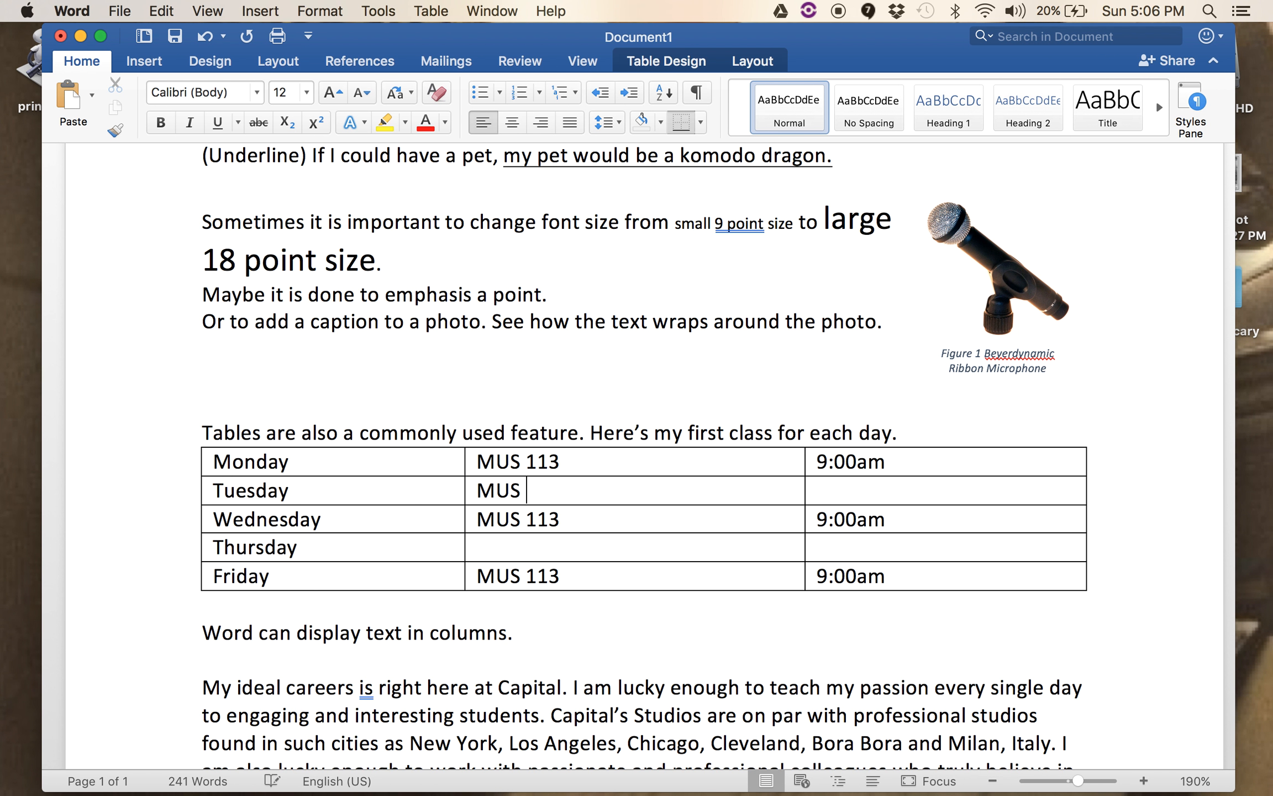
text(5)
click(836, 489)
text(9:30am)
Step: Copy Tuesday's class and time into the Thursday row
drag(937, 491, 579, 485)
key(super+c)
click(535, 548)
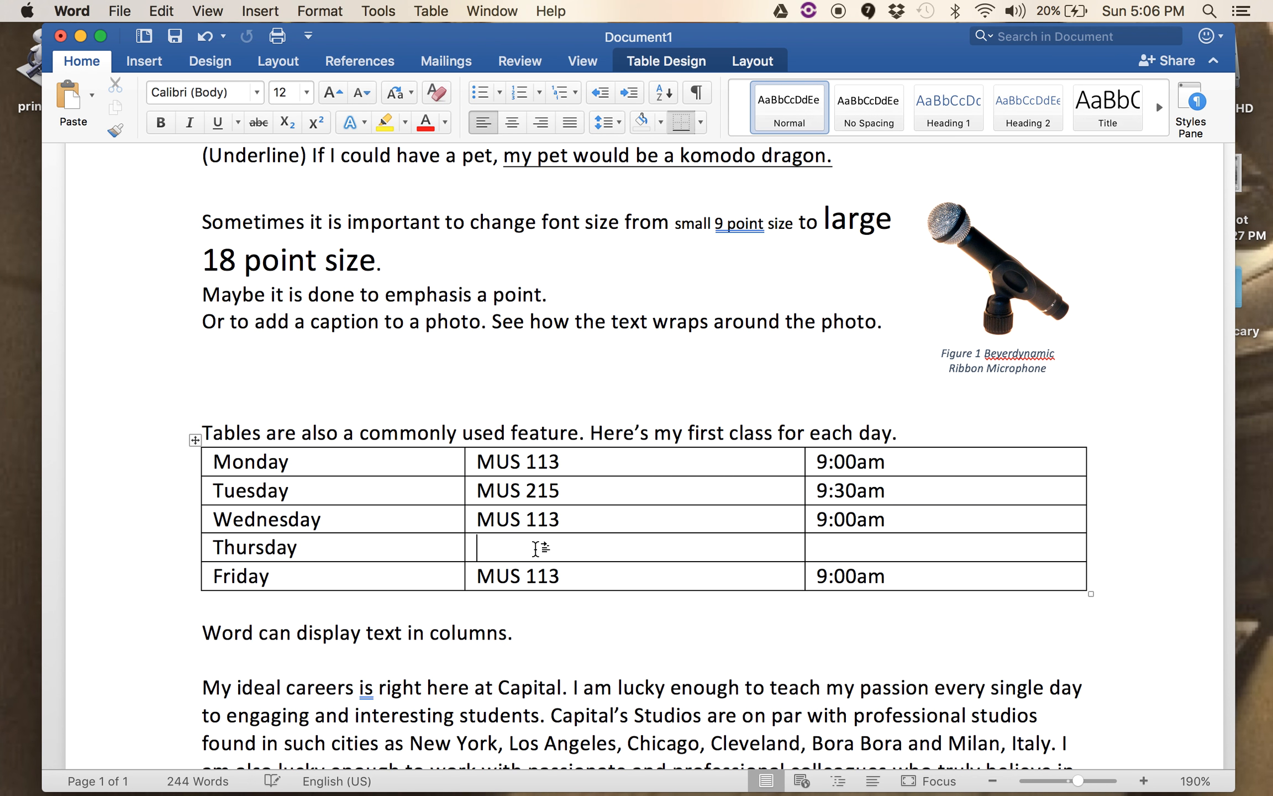
key(super+v)
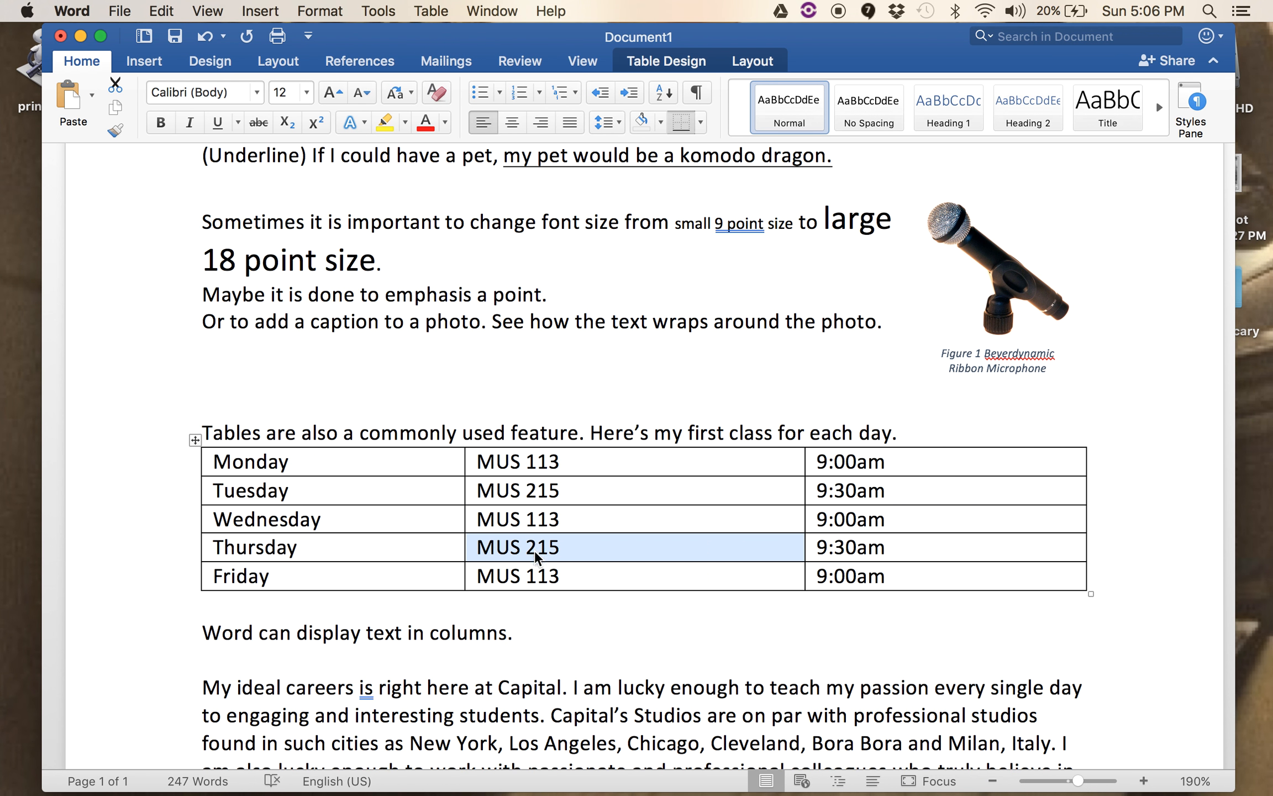
Step: Lay out the "My ideal careers" paragraph in three equal-width columns without a line between them and justify its text
scroll(515, 611, down, 3)
scroll(515, 611, down, 2)
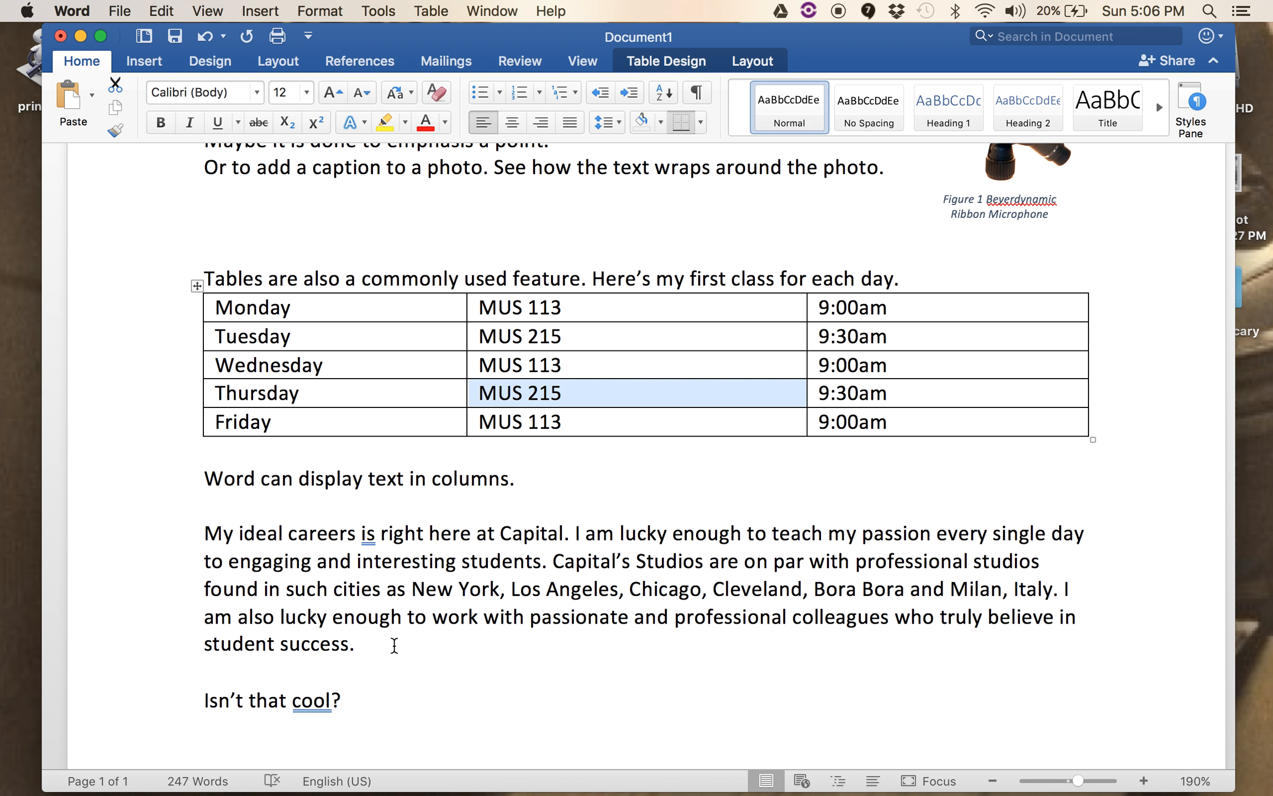
drag(392, 646, 190, 538)
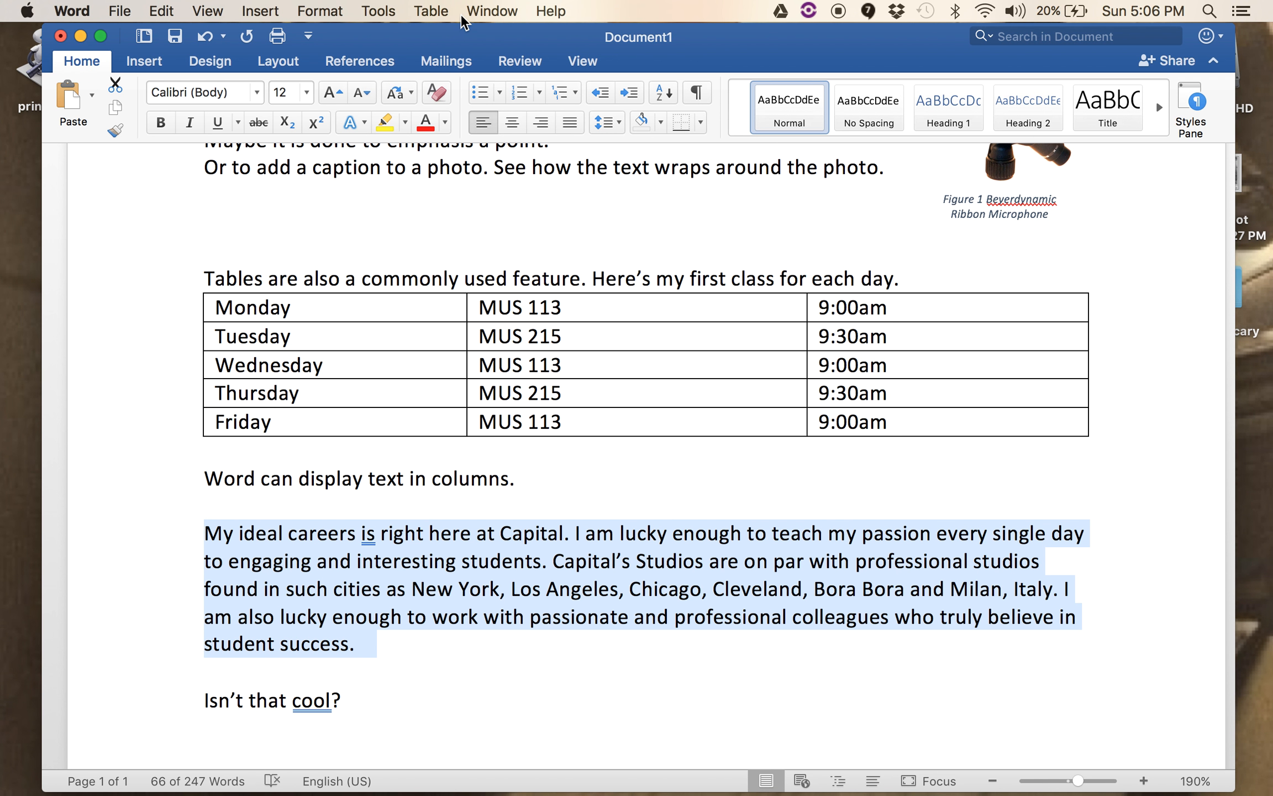
click(334, 12)
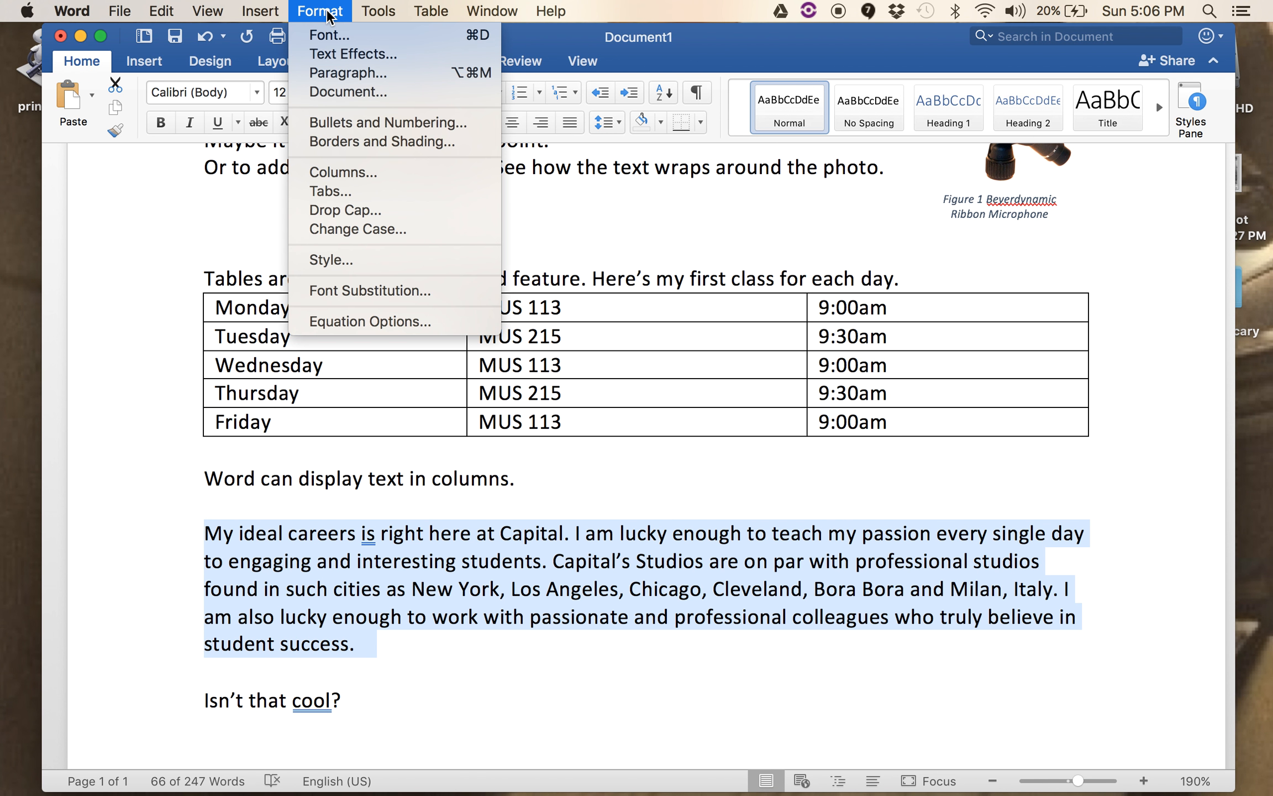
click(374, 171)
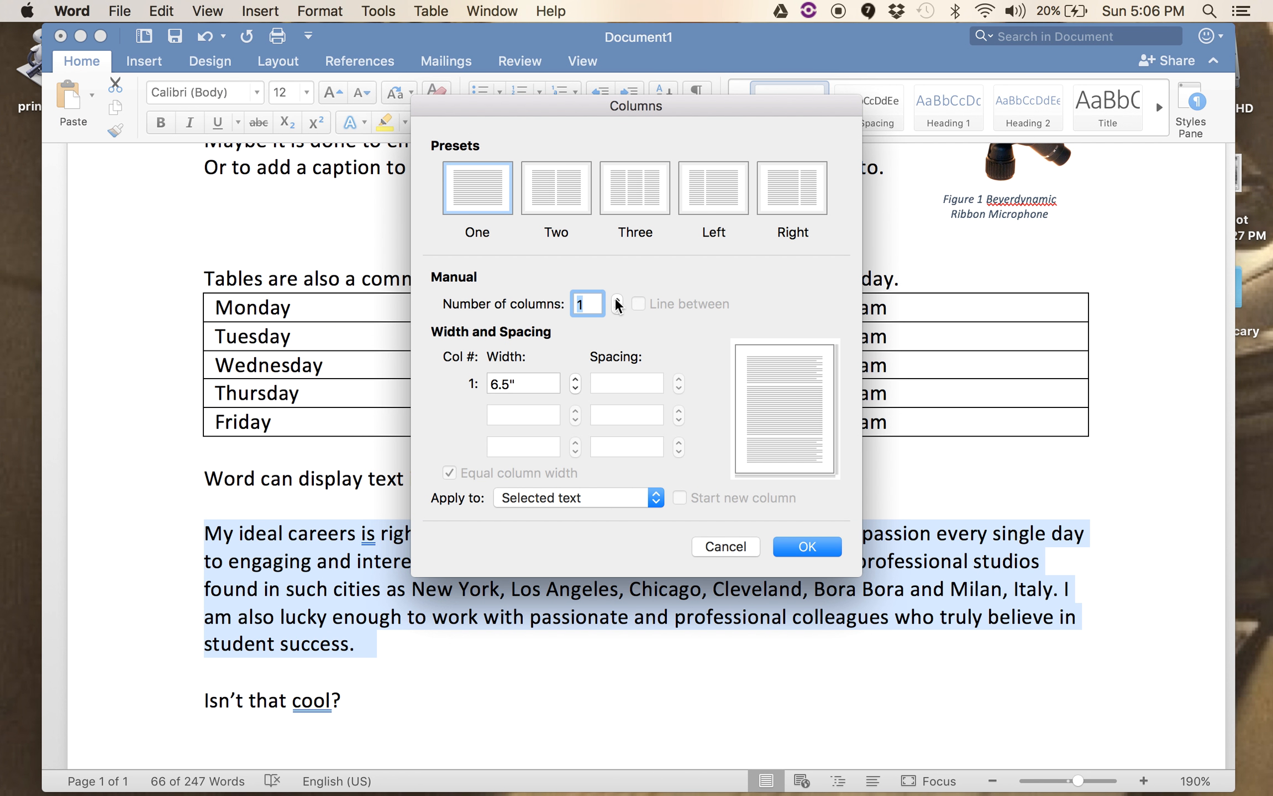
click(615, 299)
click(616, 299)
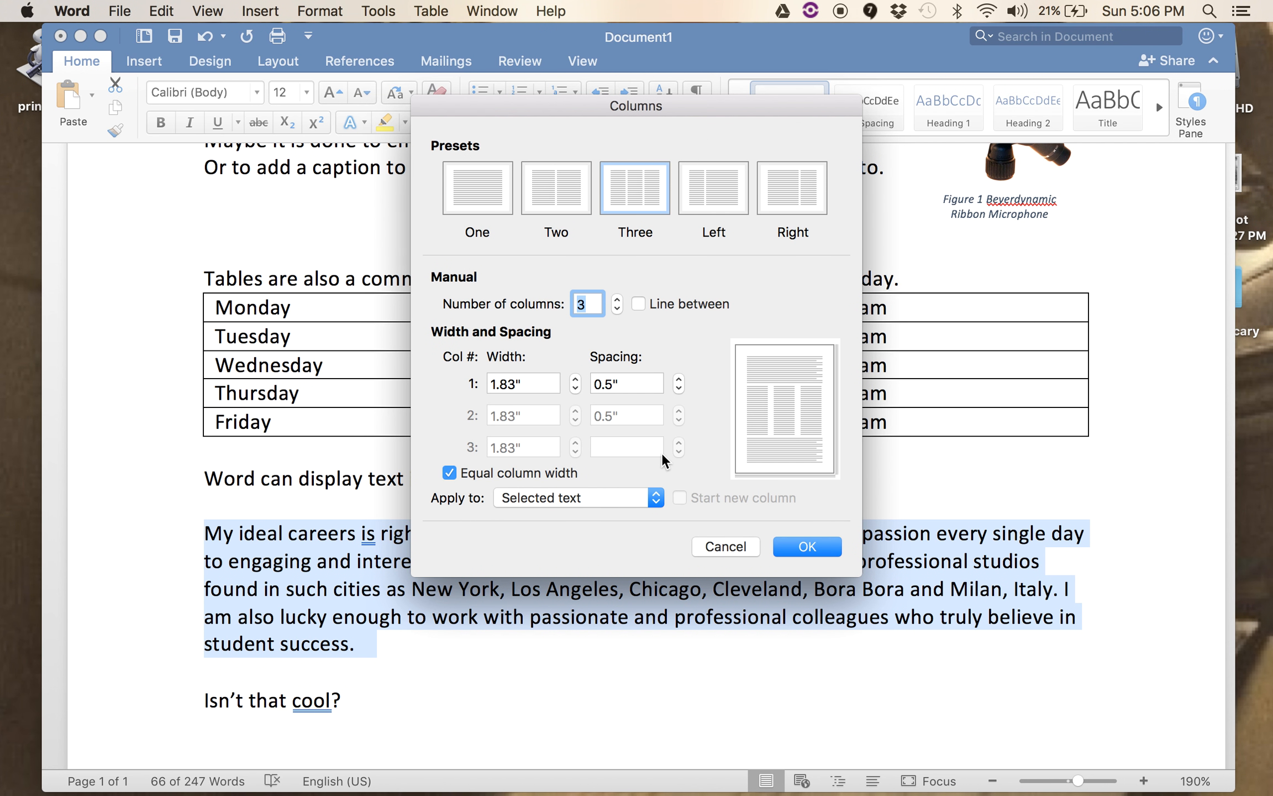
click(639, 304)
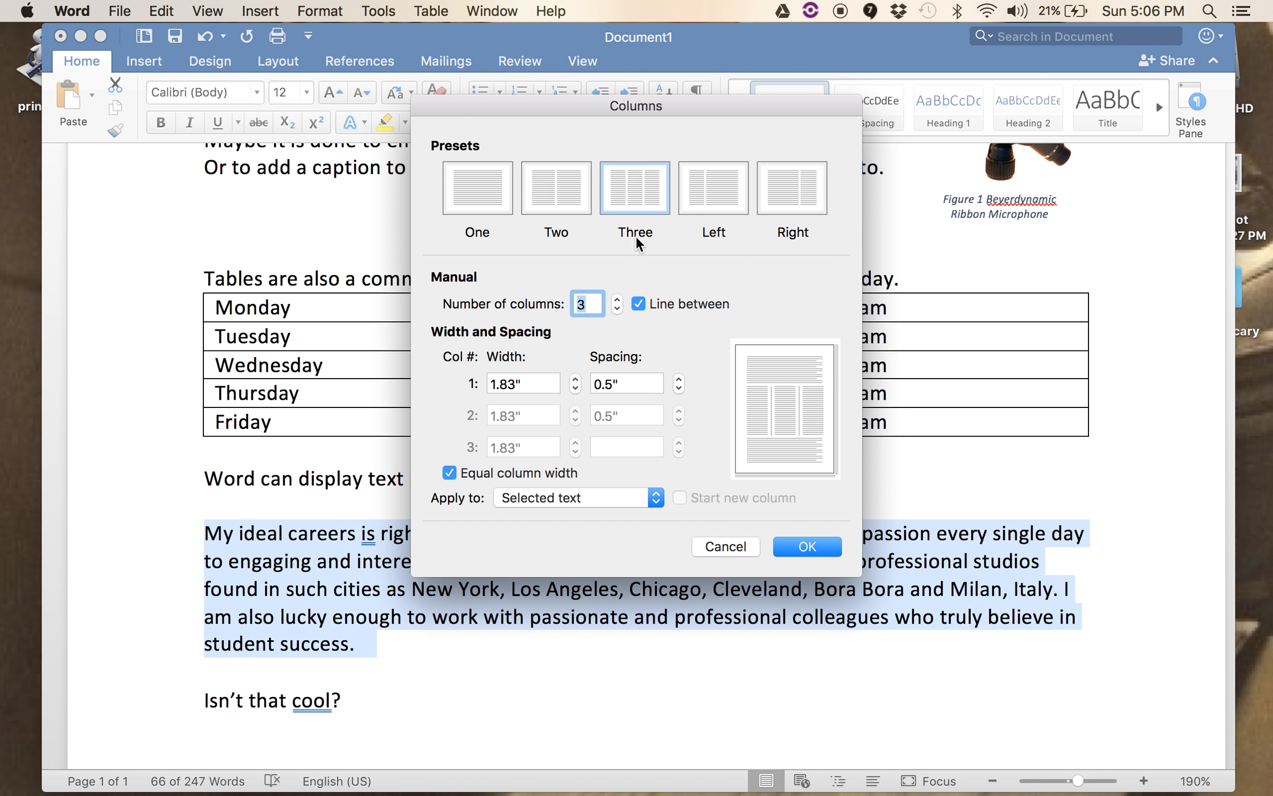
click(639, 304)
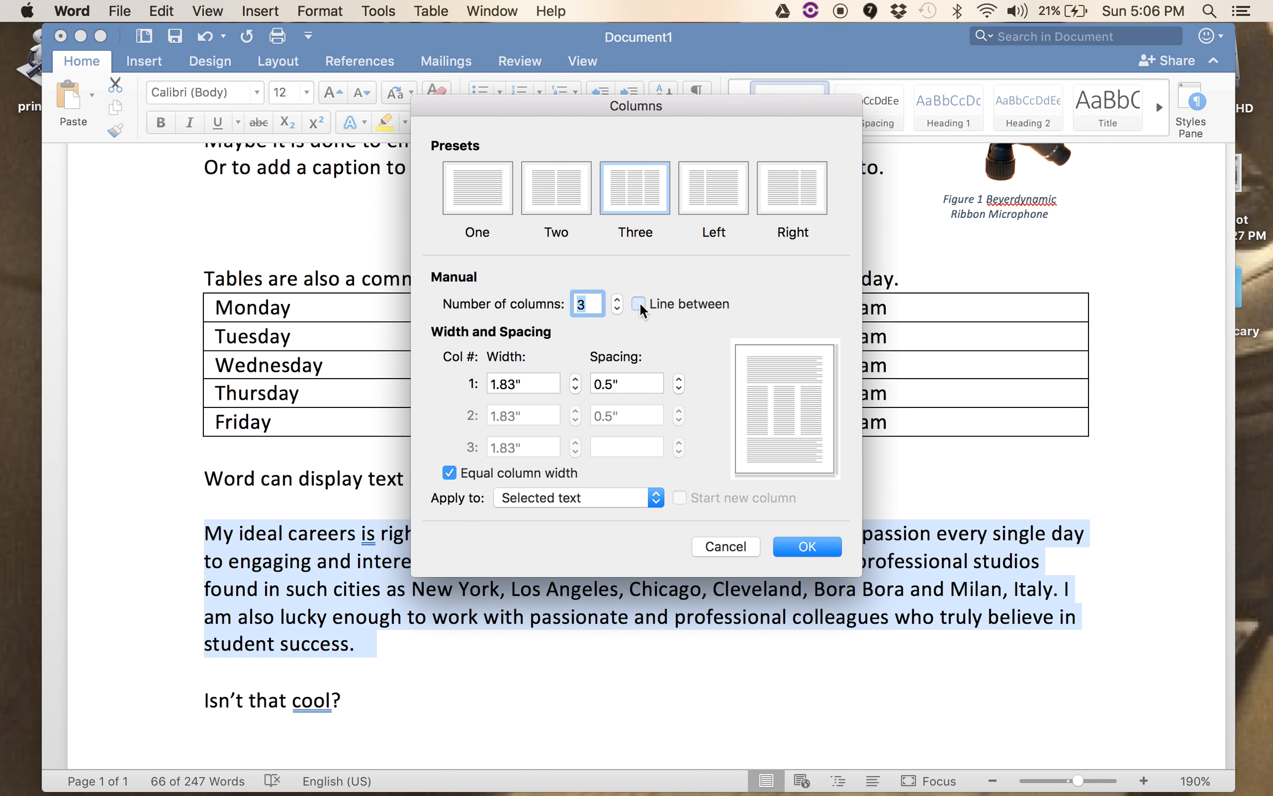
click(804, 547)
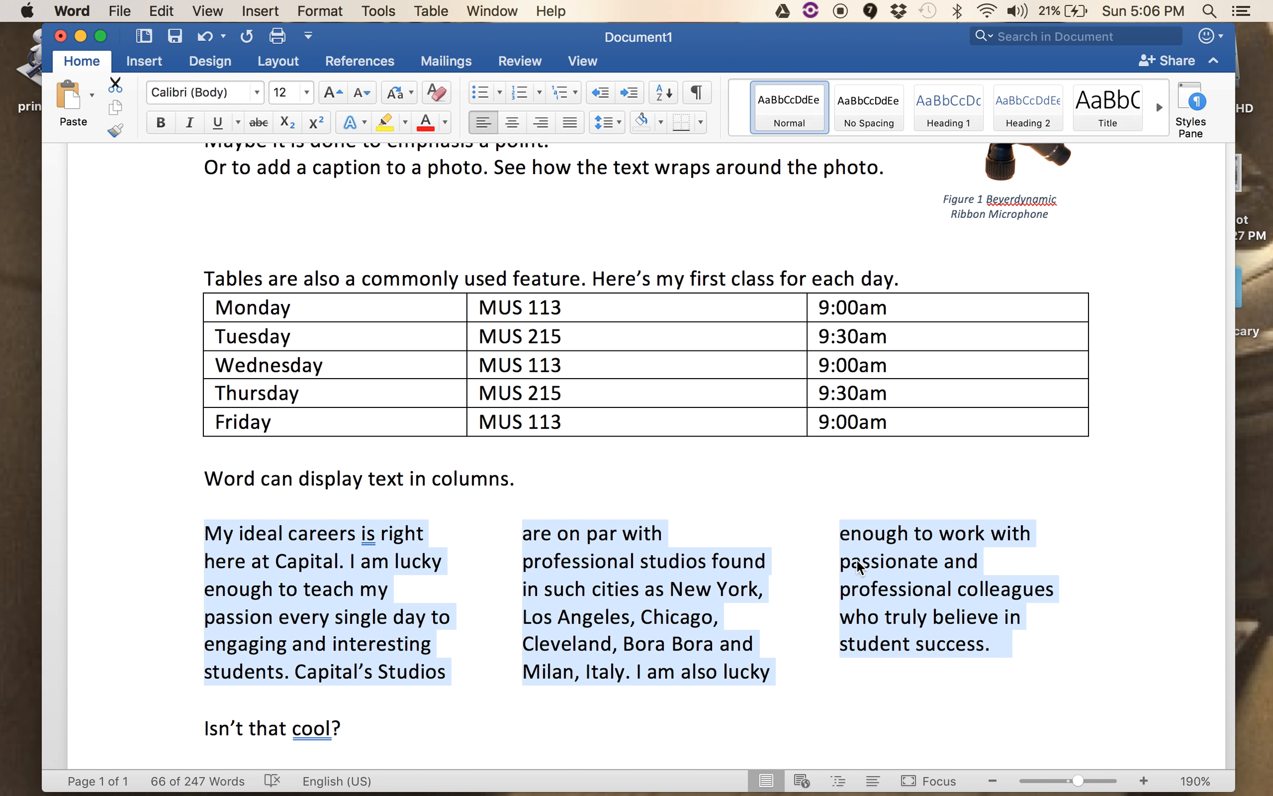
click(569, 122)
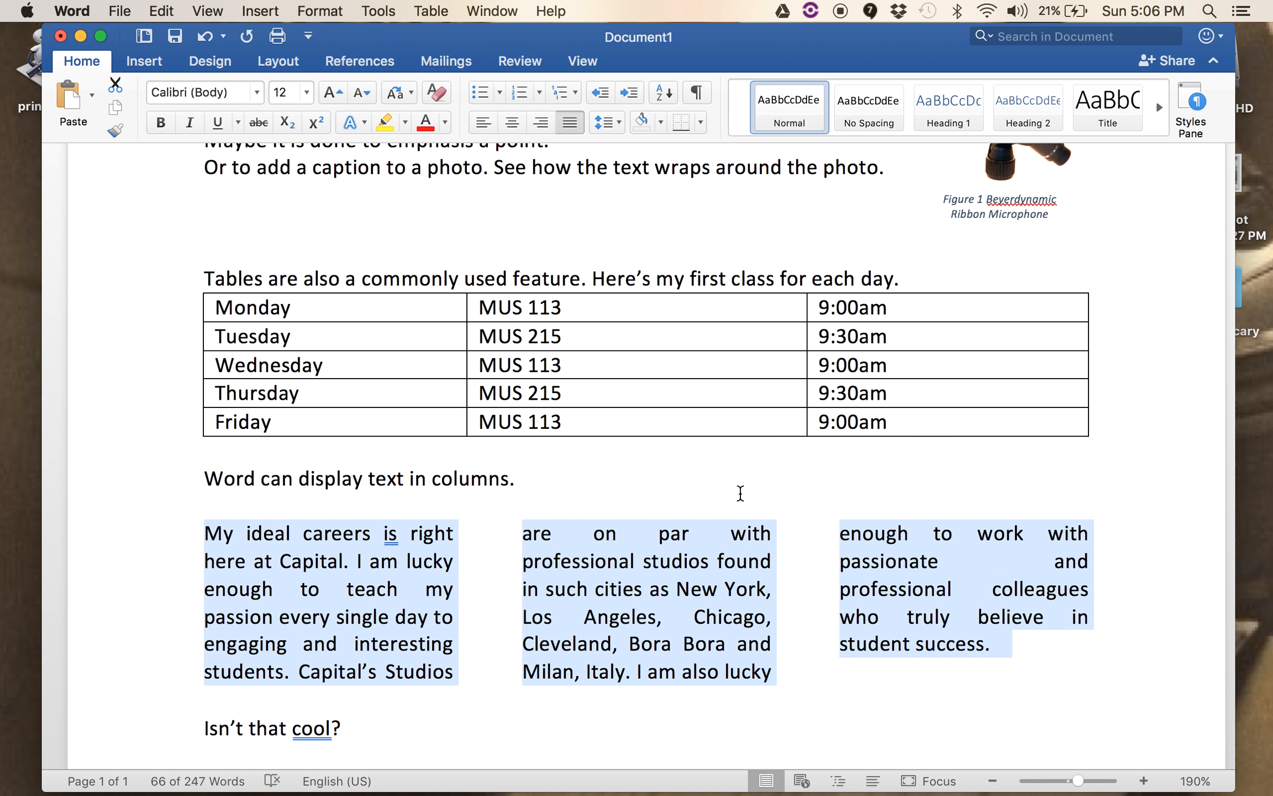
click(688, 712)
Step: Insert the date in the page footer in the format "Sunday, August 27, 2017"
scroll(698, 730, down, 5)
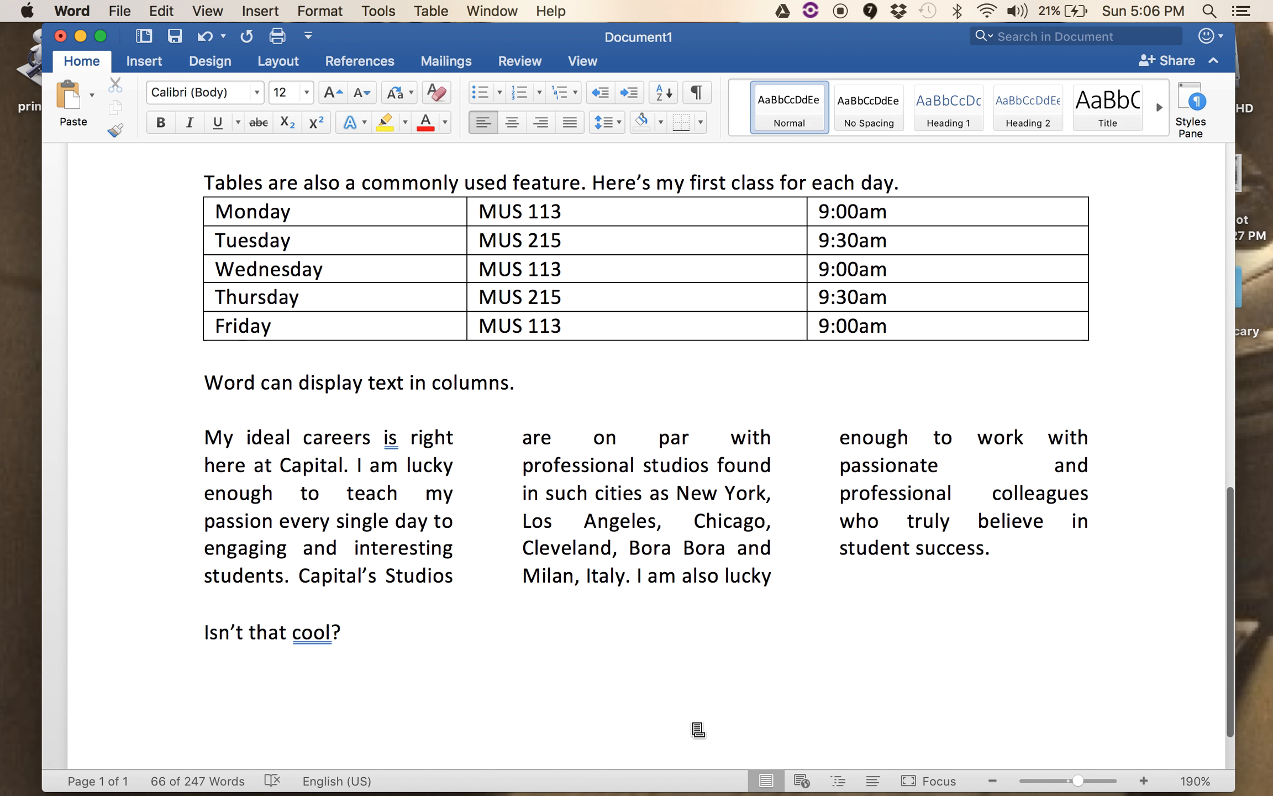
double_click(691, 699)
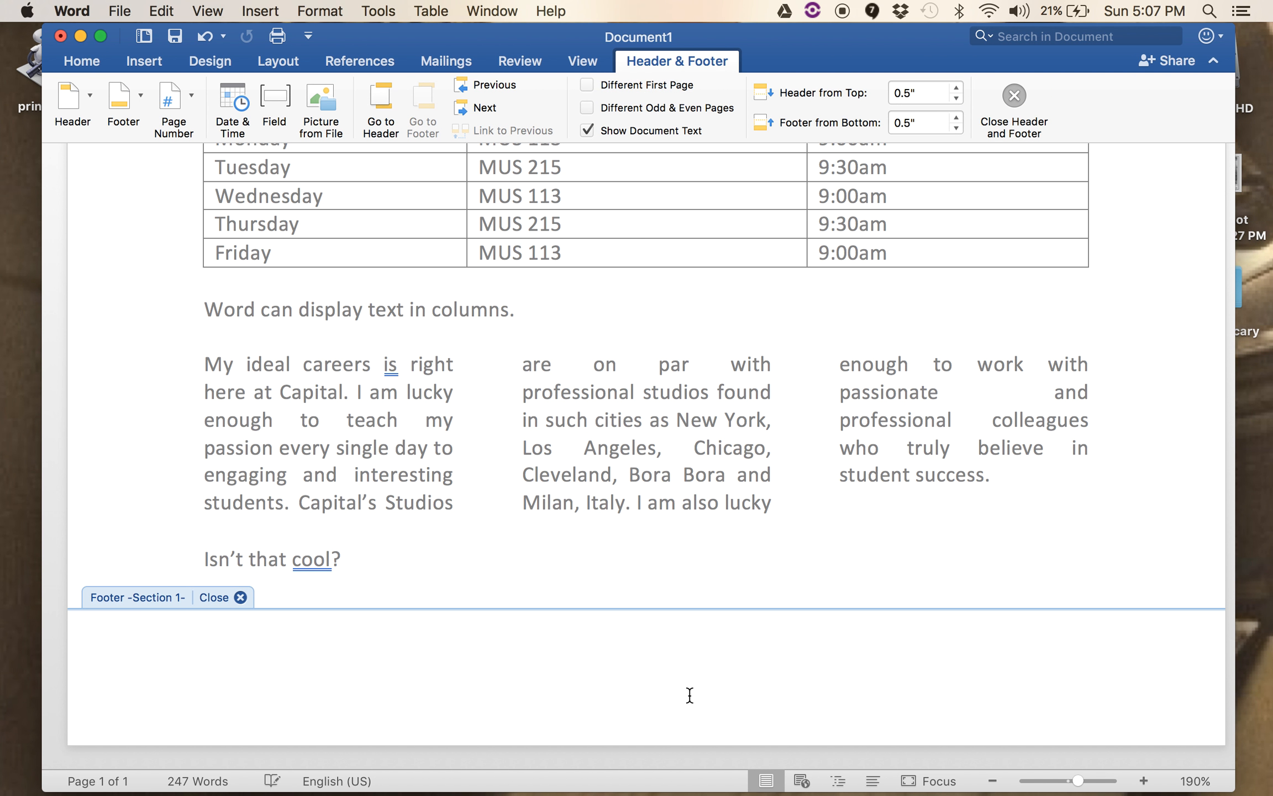
click(265, 12)
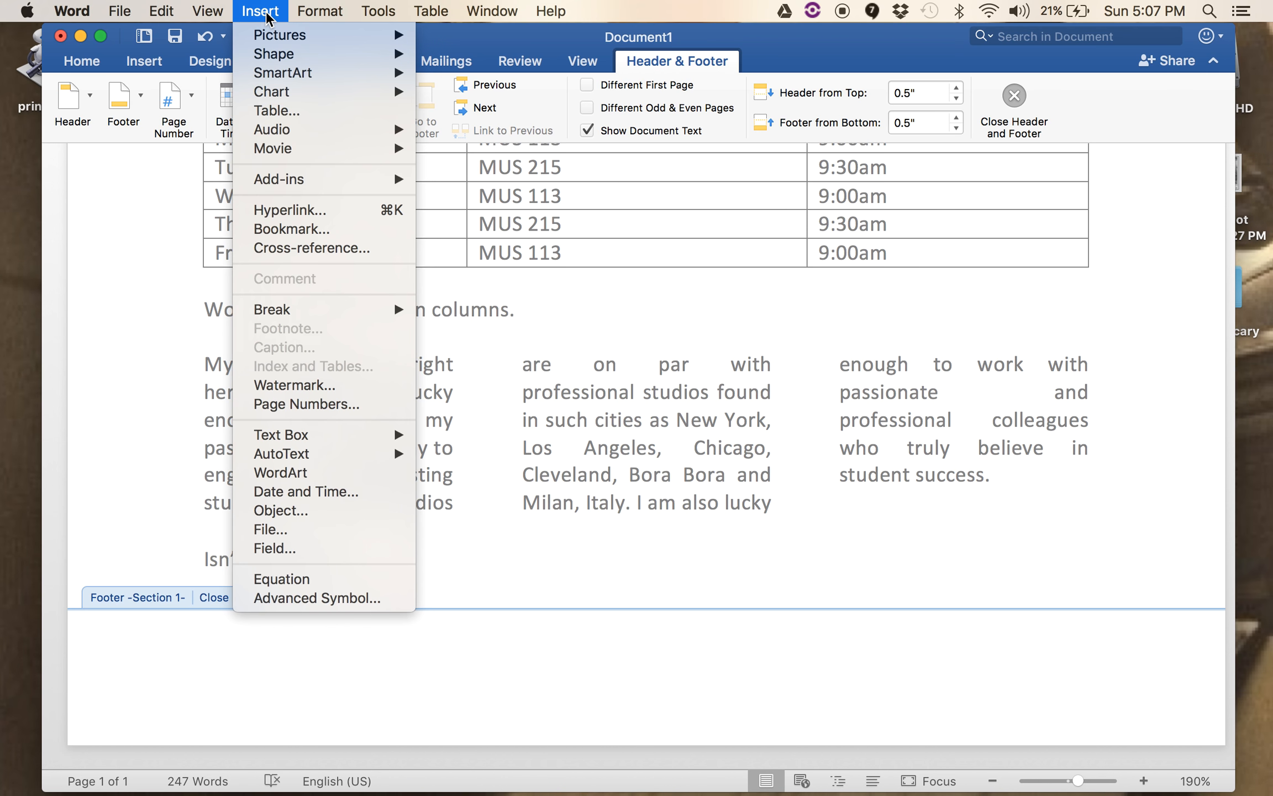
click(289, 498)
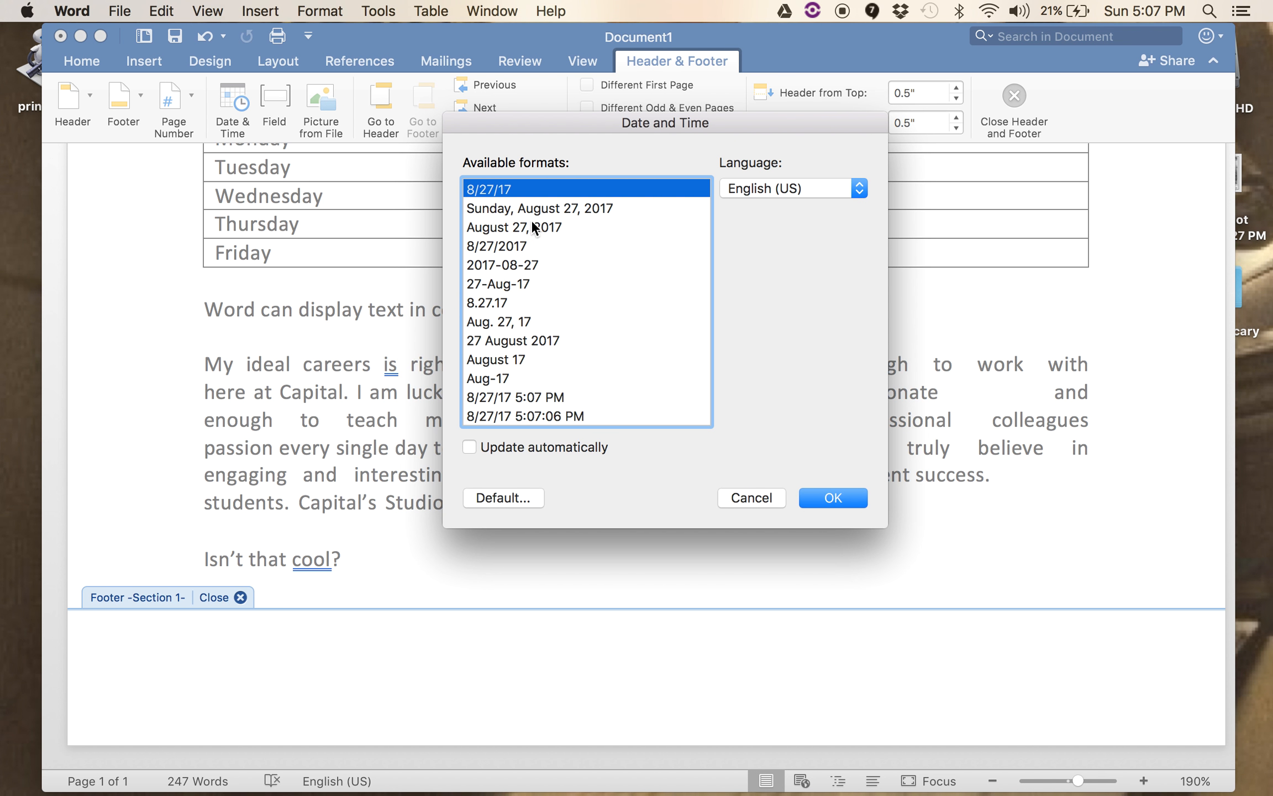
click(542, 208)
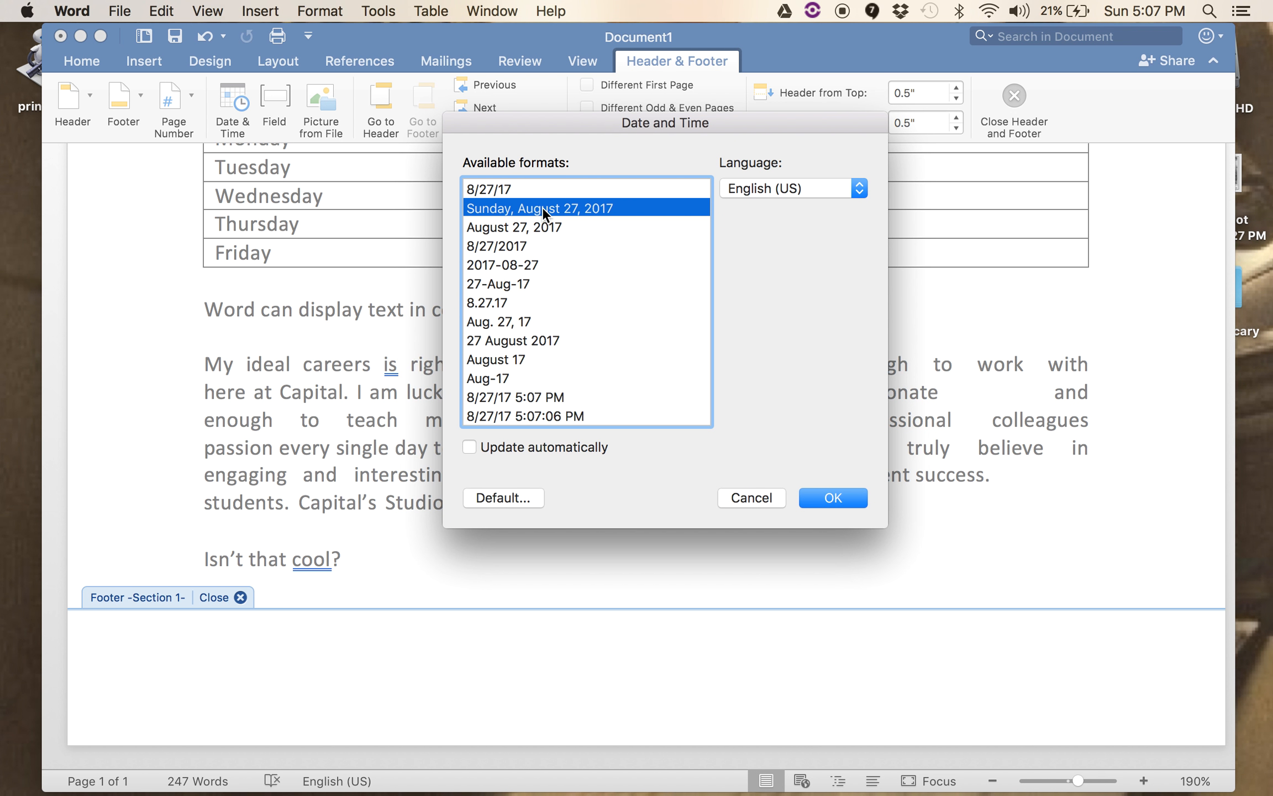
click(836, 496)
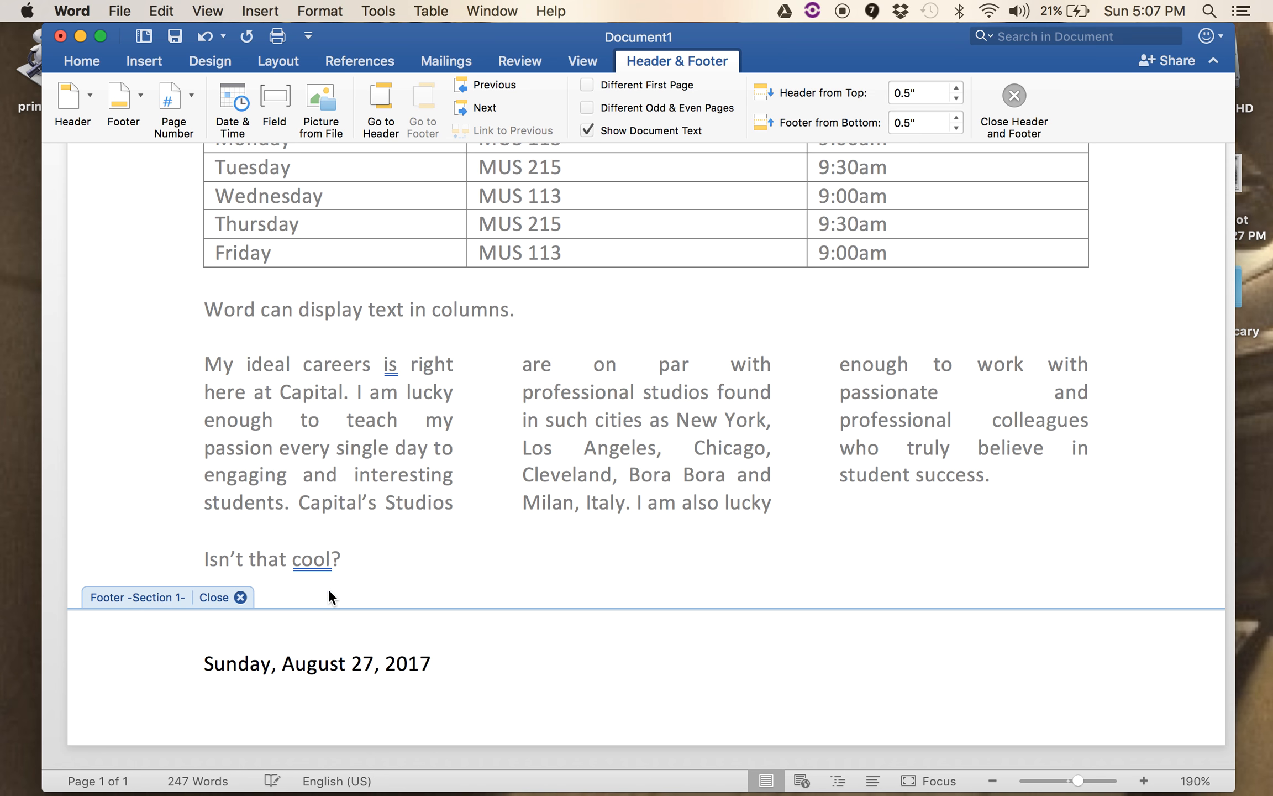
Step: Center the date in the footer and return to the document body
click(82, 61)
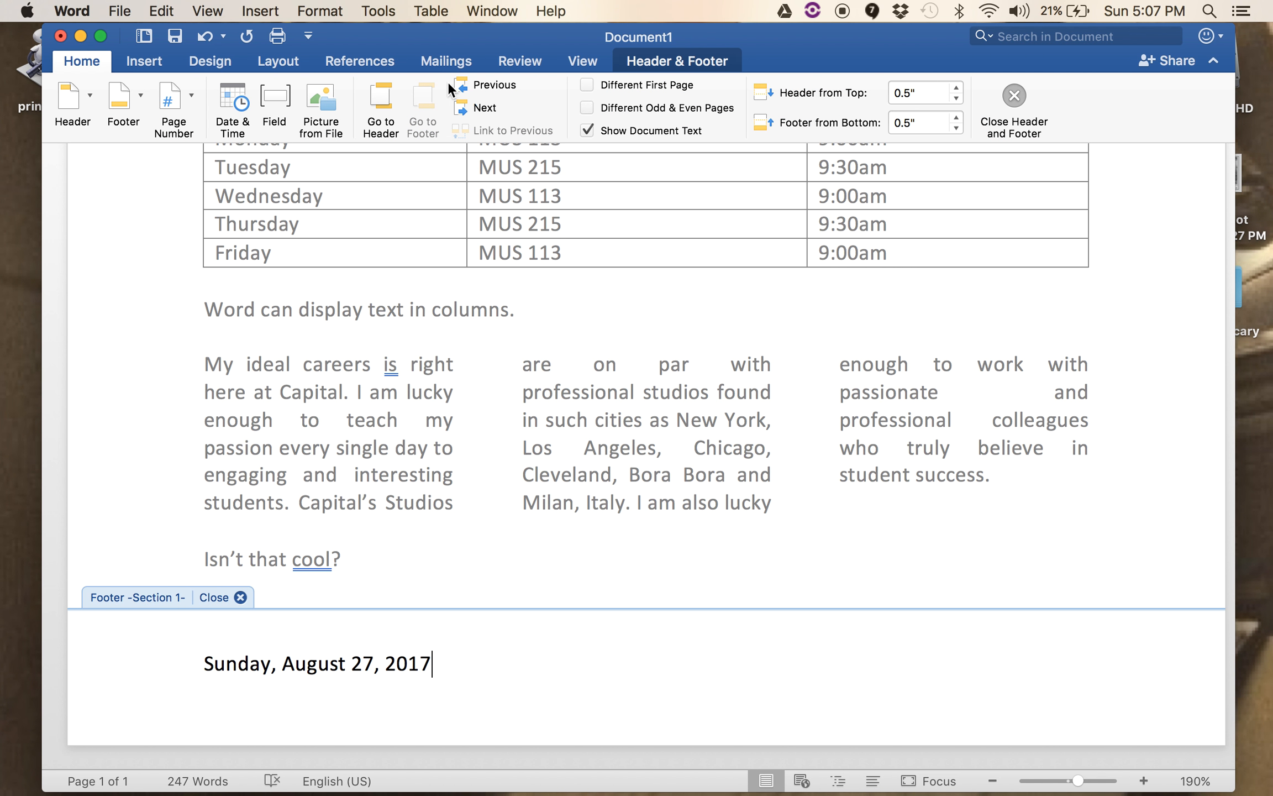
click(525, 133)
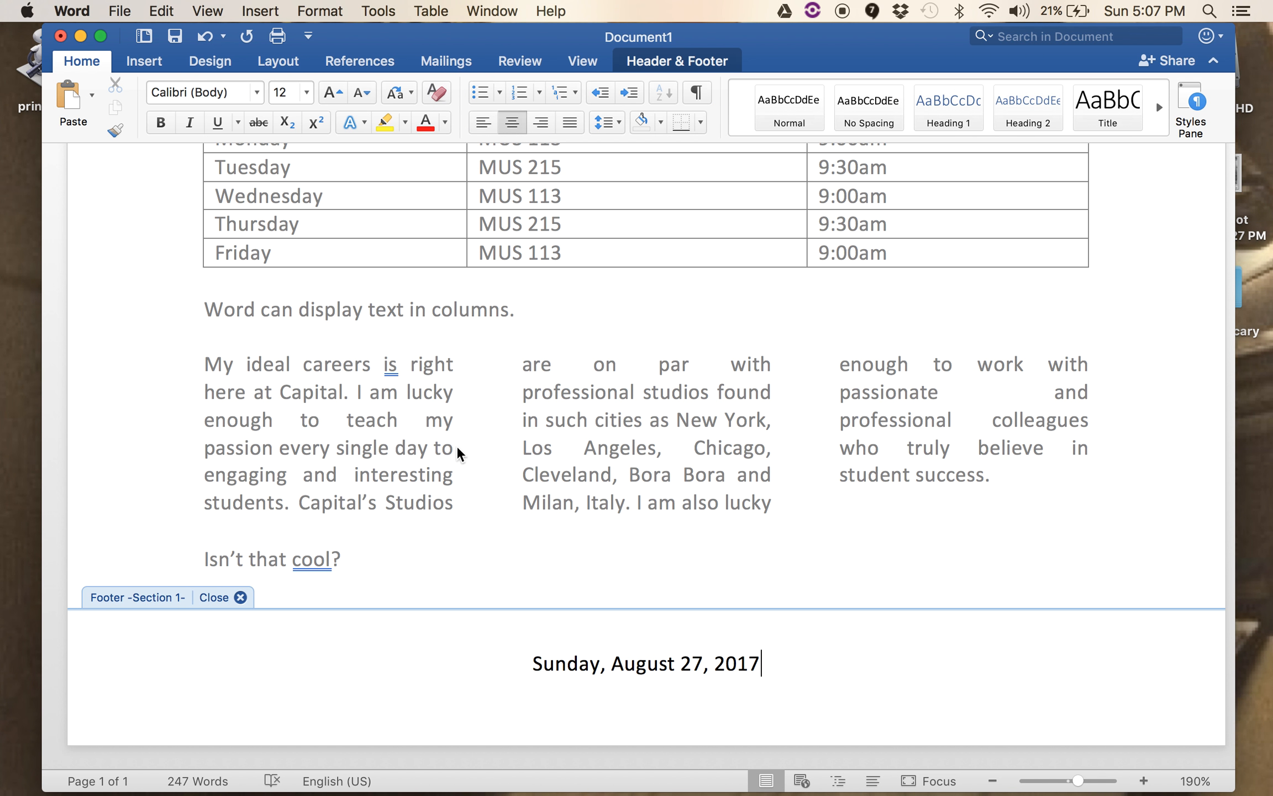
click(240, 598)
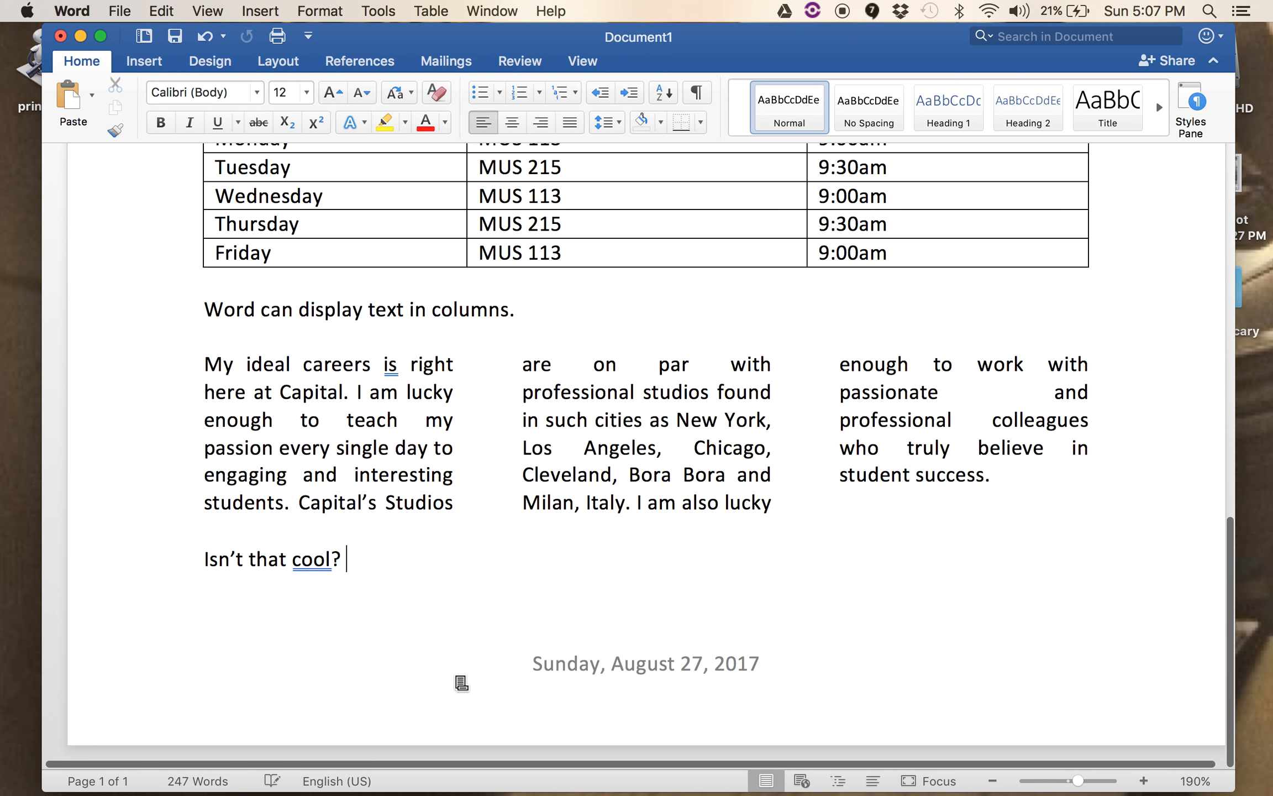
Step: Start saving the document and create a new folder named "Assignments" inside "113 Intro to Music Tech" as its location
key(super+s)
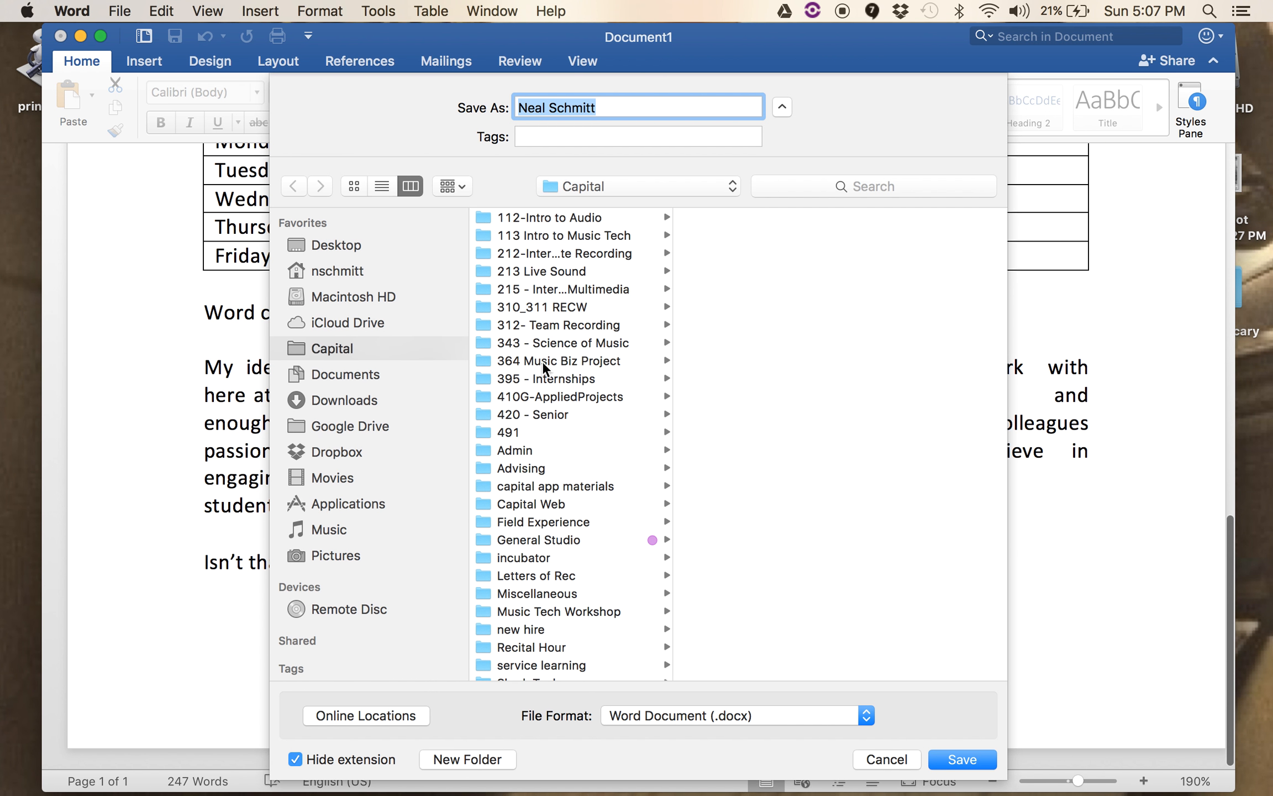
click(539, 234)
click(482, 764)
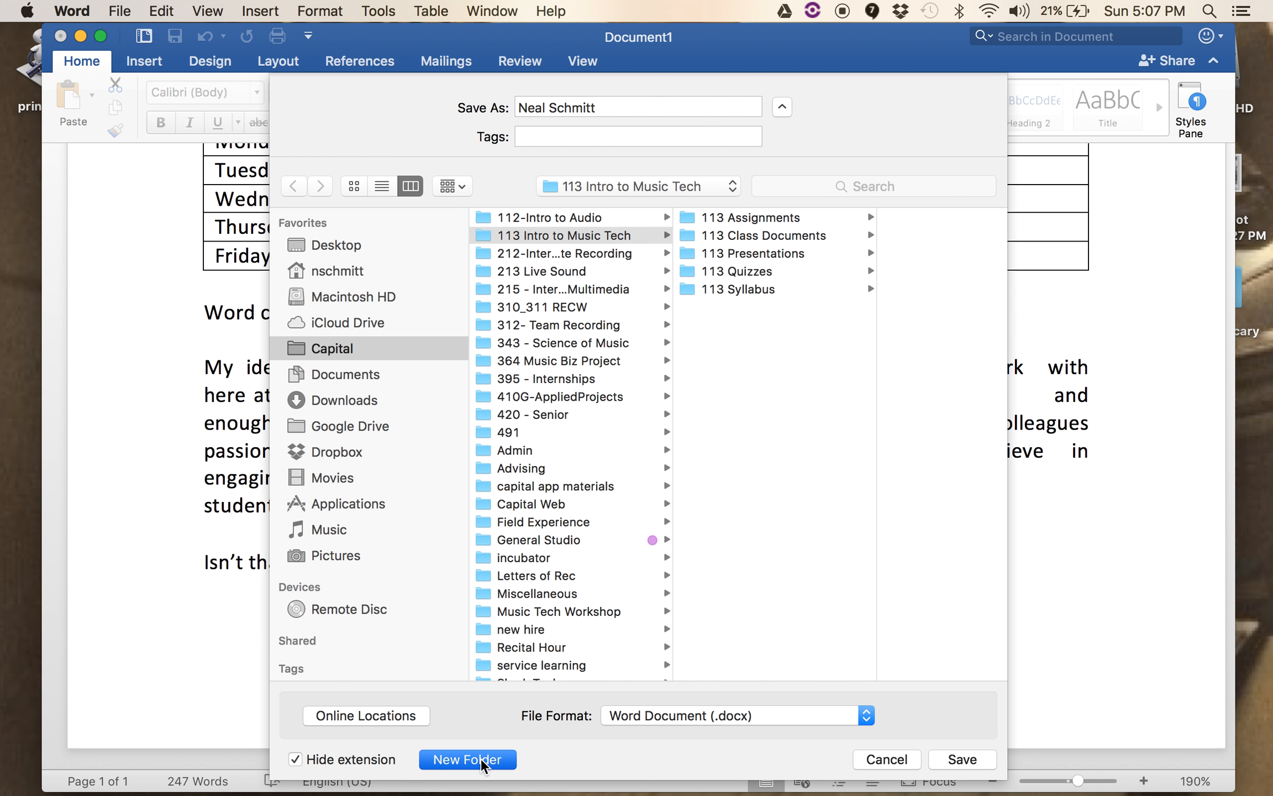
text(Homewo)
key(BackSpace)
key(BackSpace)
key(BackSpace)
key(BackSpace)
key(BackSpace)
key(BackSpace)
text(Assignments)
key(Return)
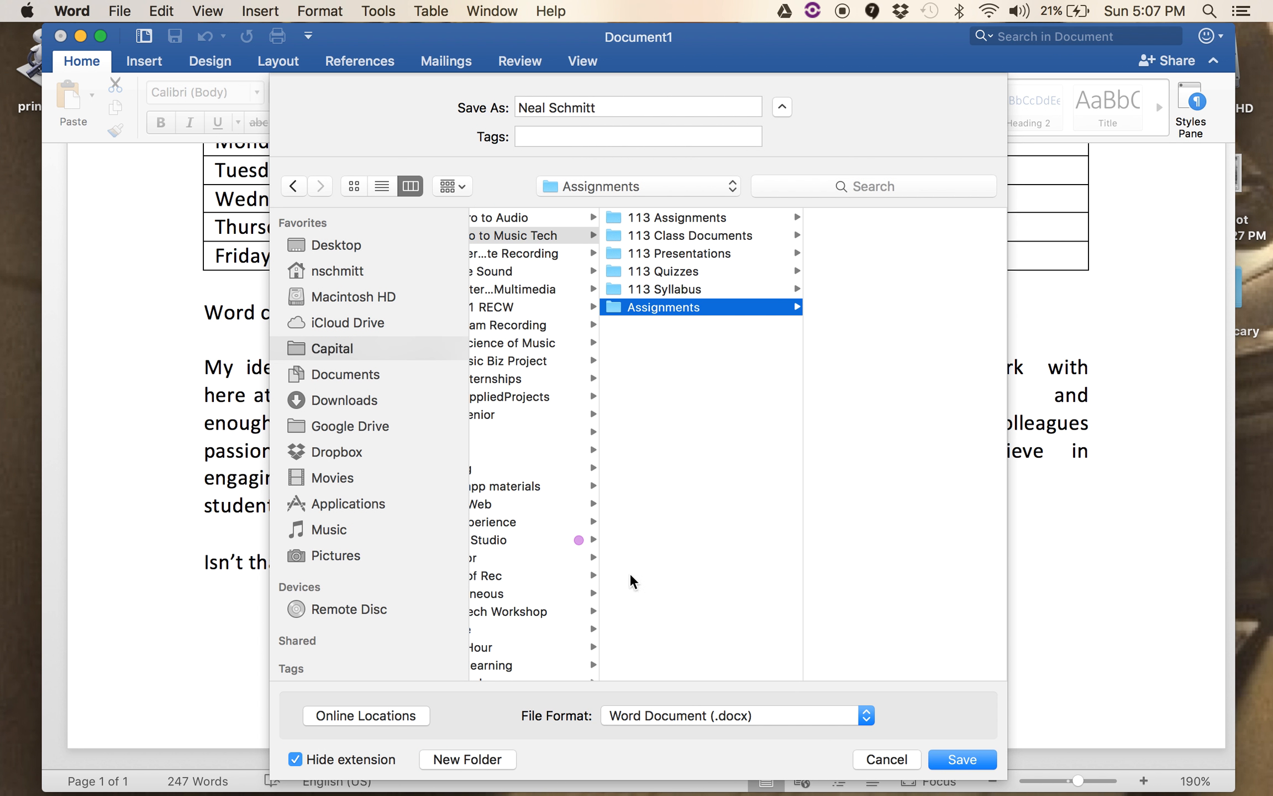
Step: Add "Word" to the end of the suggested file name and save the document in the Assignments folder
click(636, 114)
text(Word)
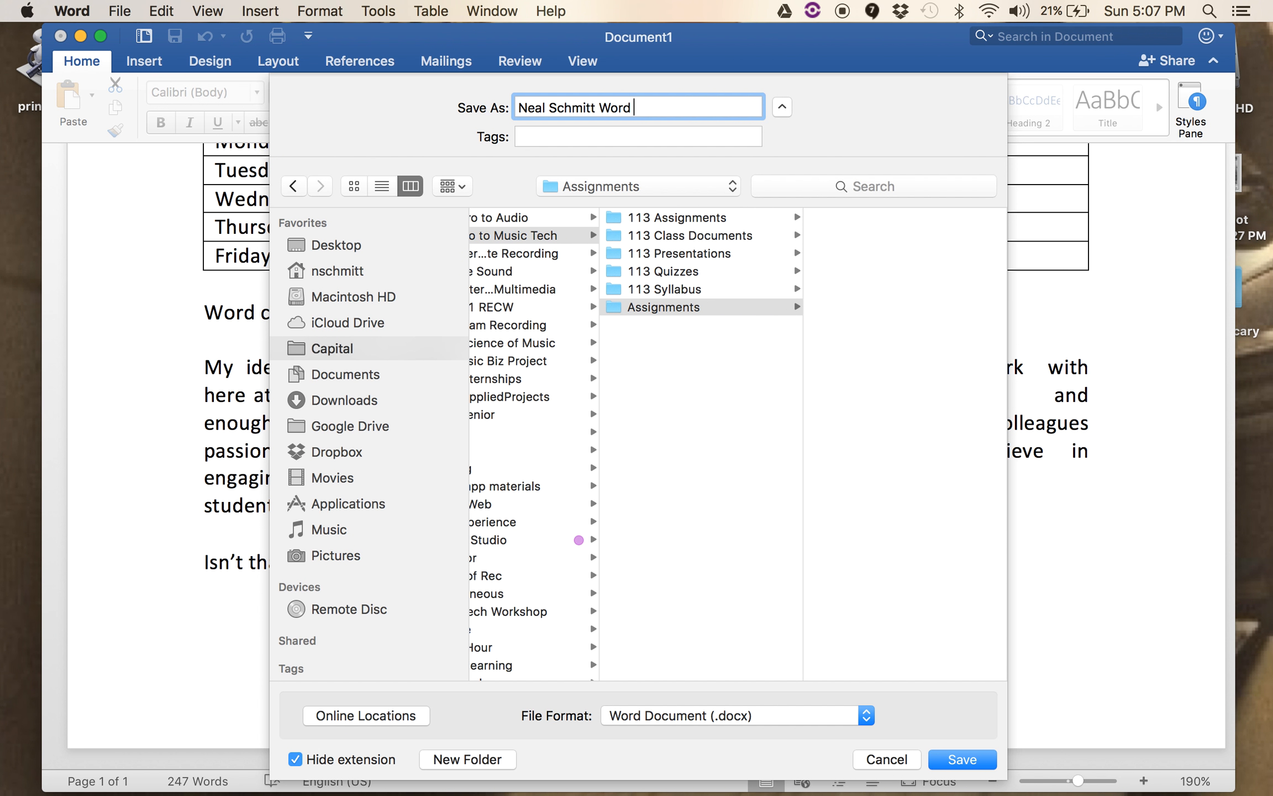
key(Return)
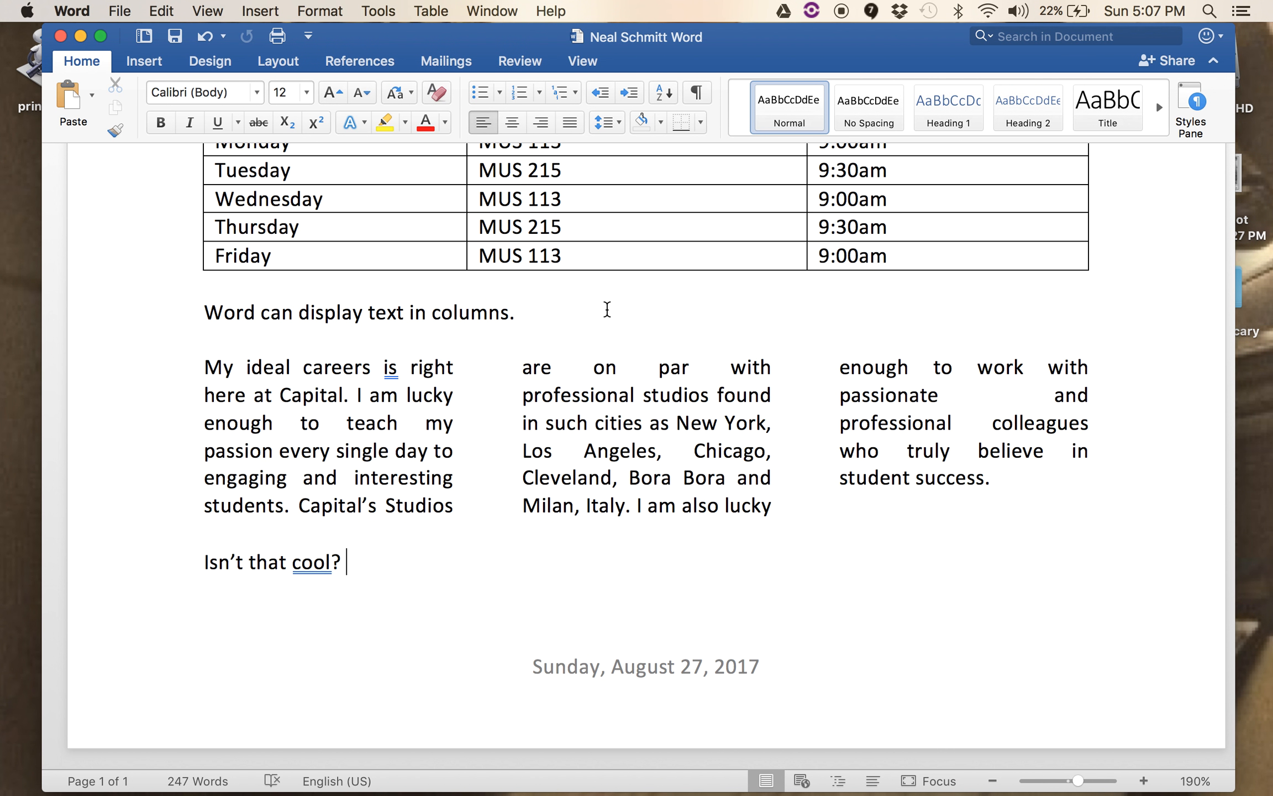
Step: Save the document and choose to output it as a PDF through the print settings
key(super+s)
key(super+p)
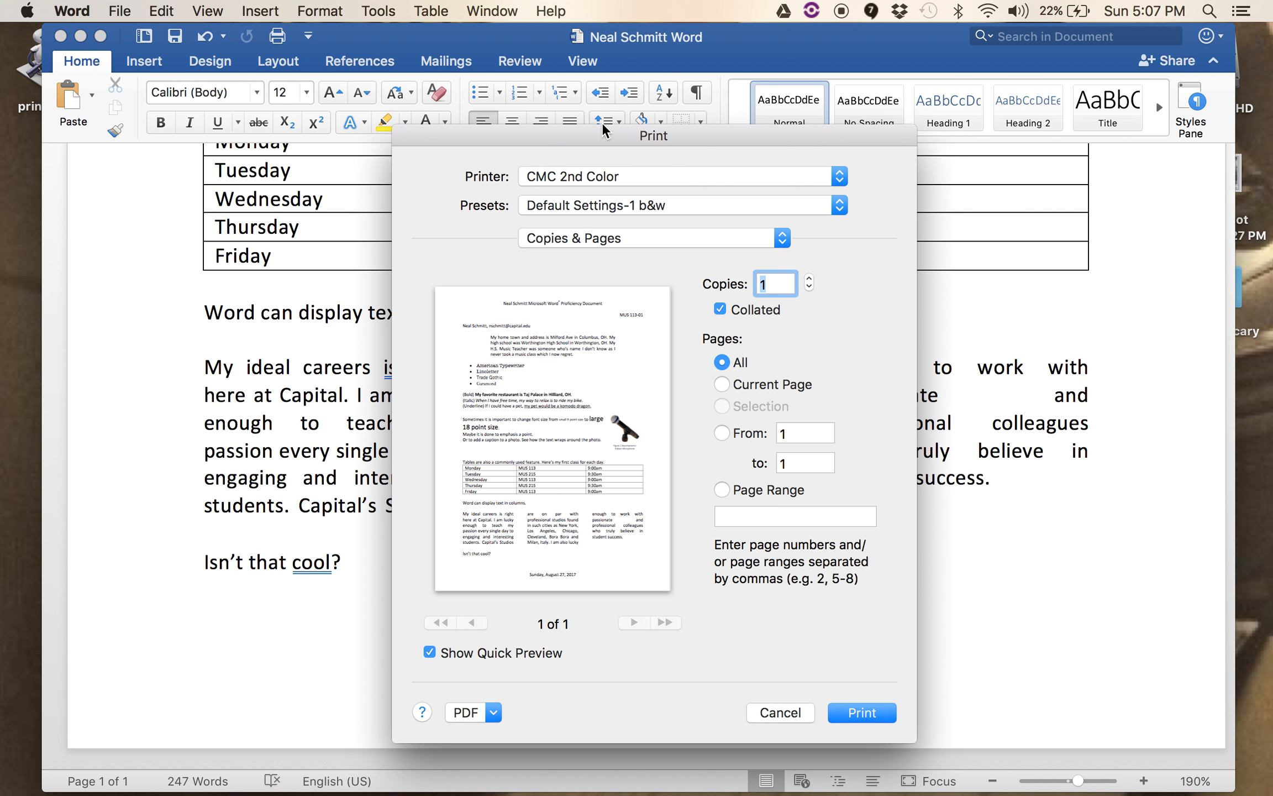
drag(602, 126, 602, 55)
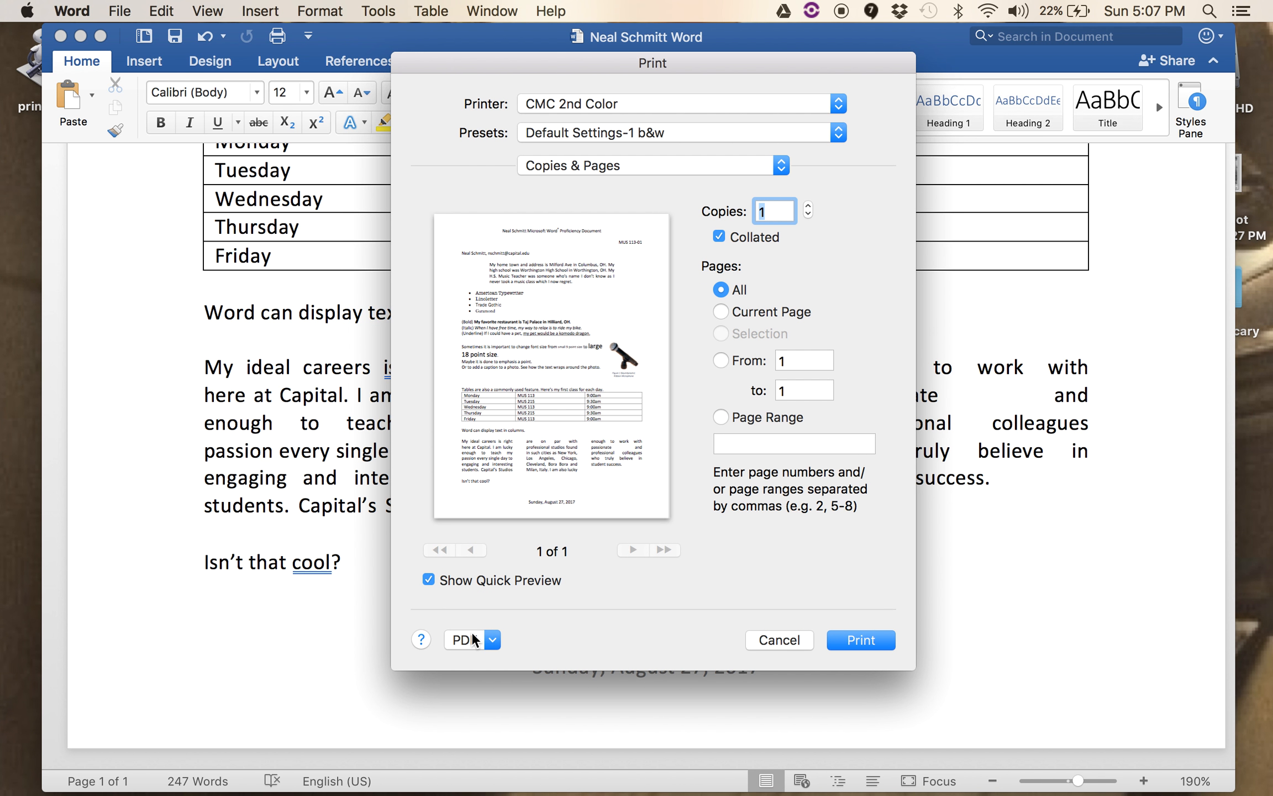
click(479, 633)
click(500, 681)
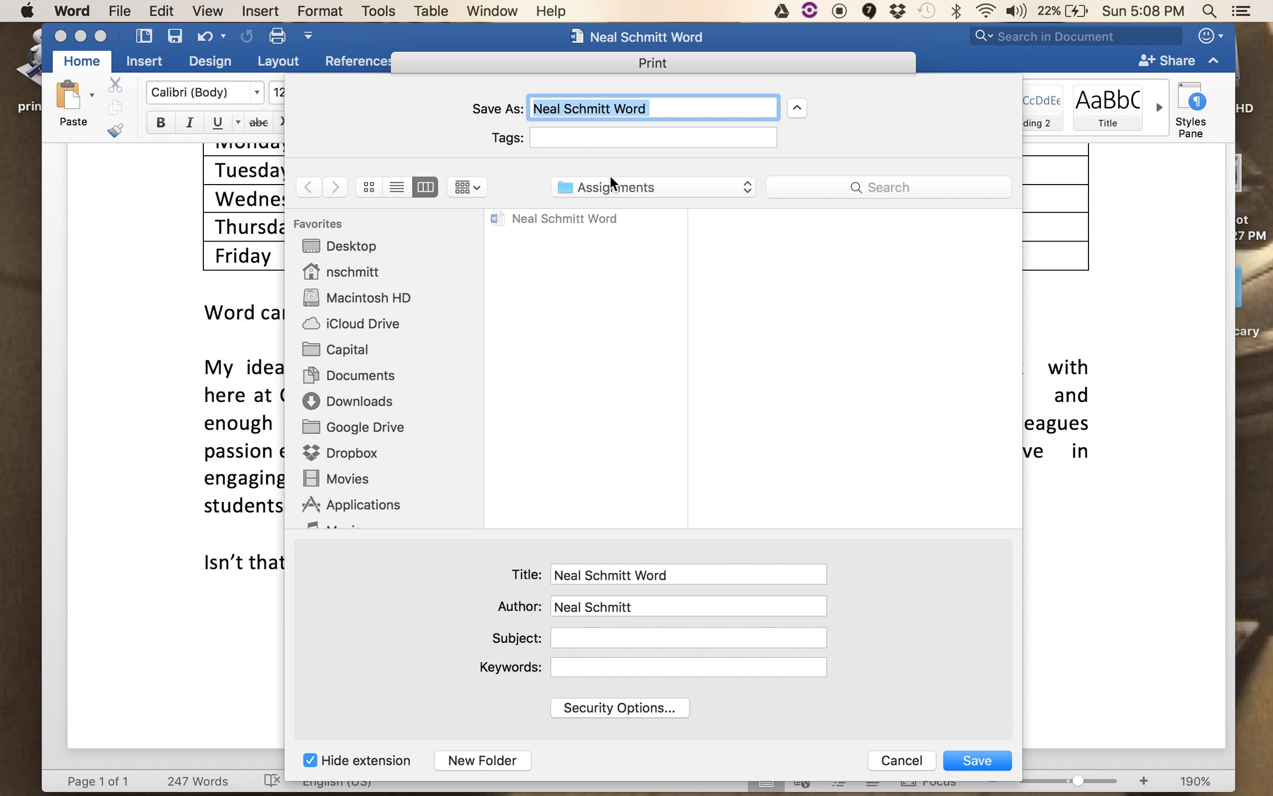
Step: Save the PDF in the Assignments folder with the full folder browser shown, keeping the suggested file name
click(798, 107)
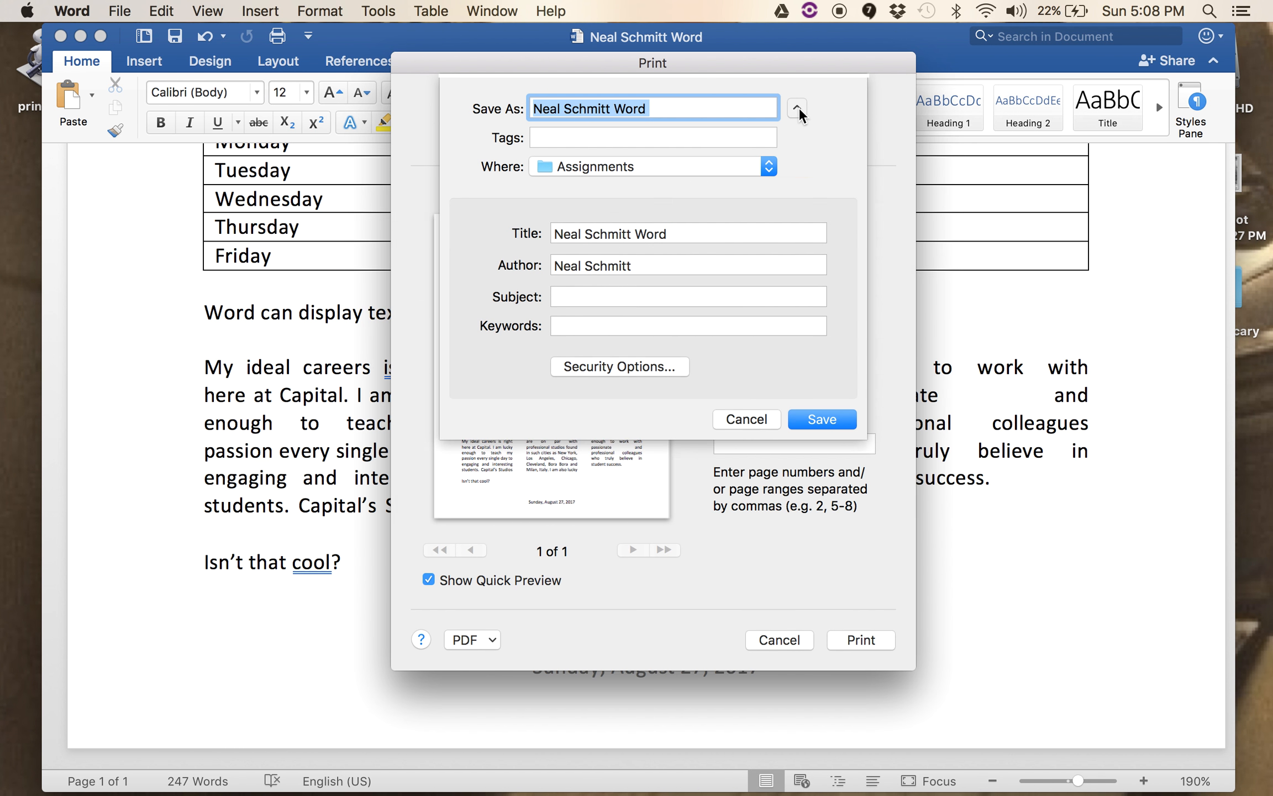
click(799, 107)
click(798, 107)
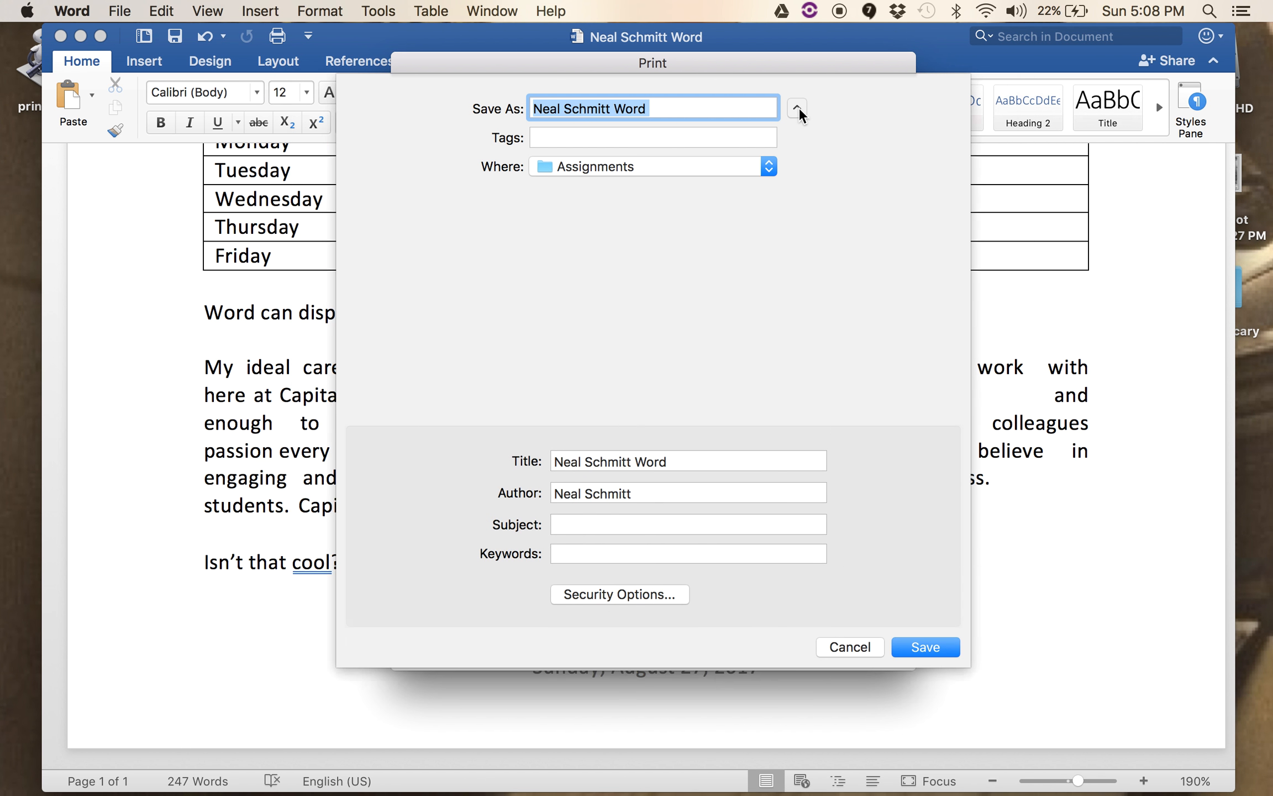
click(798, 107)
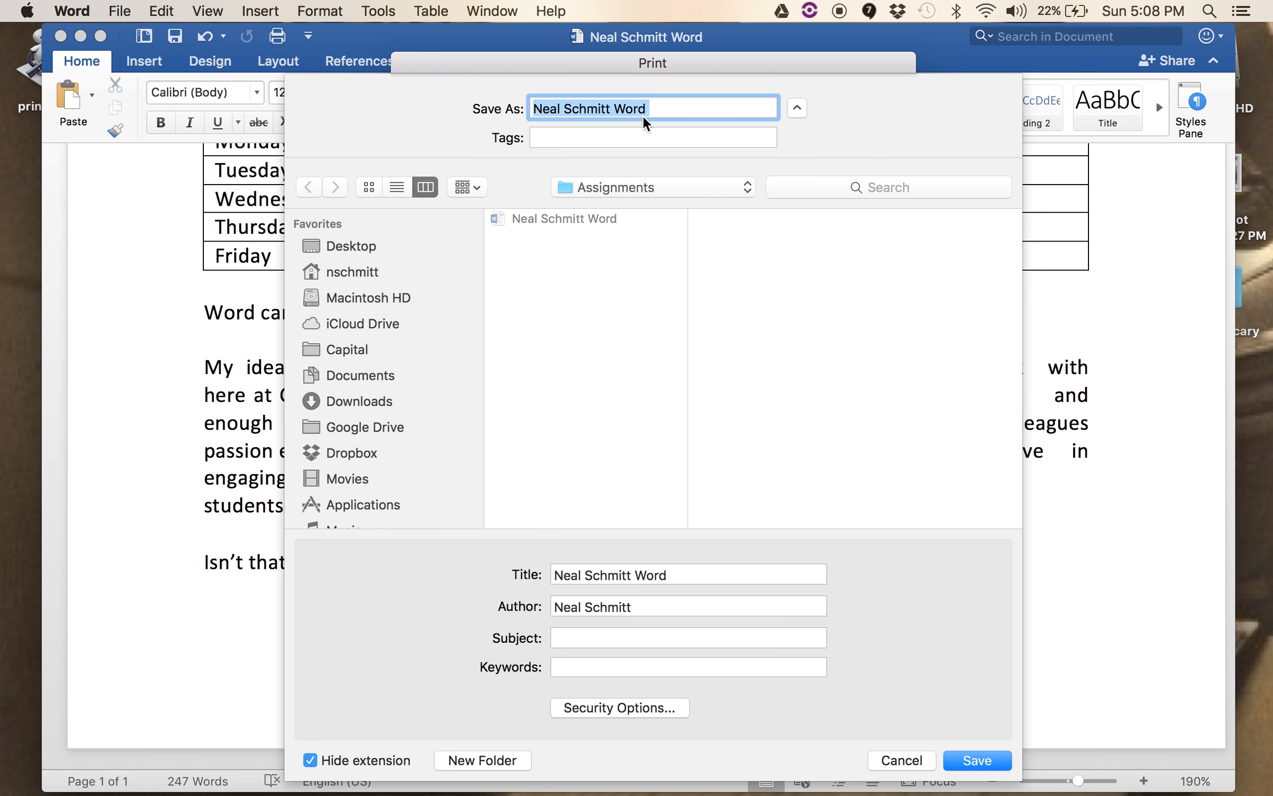
click(981, 753)
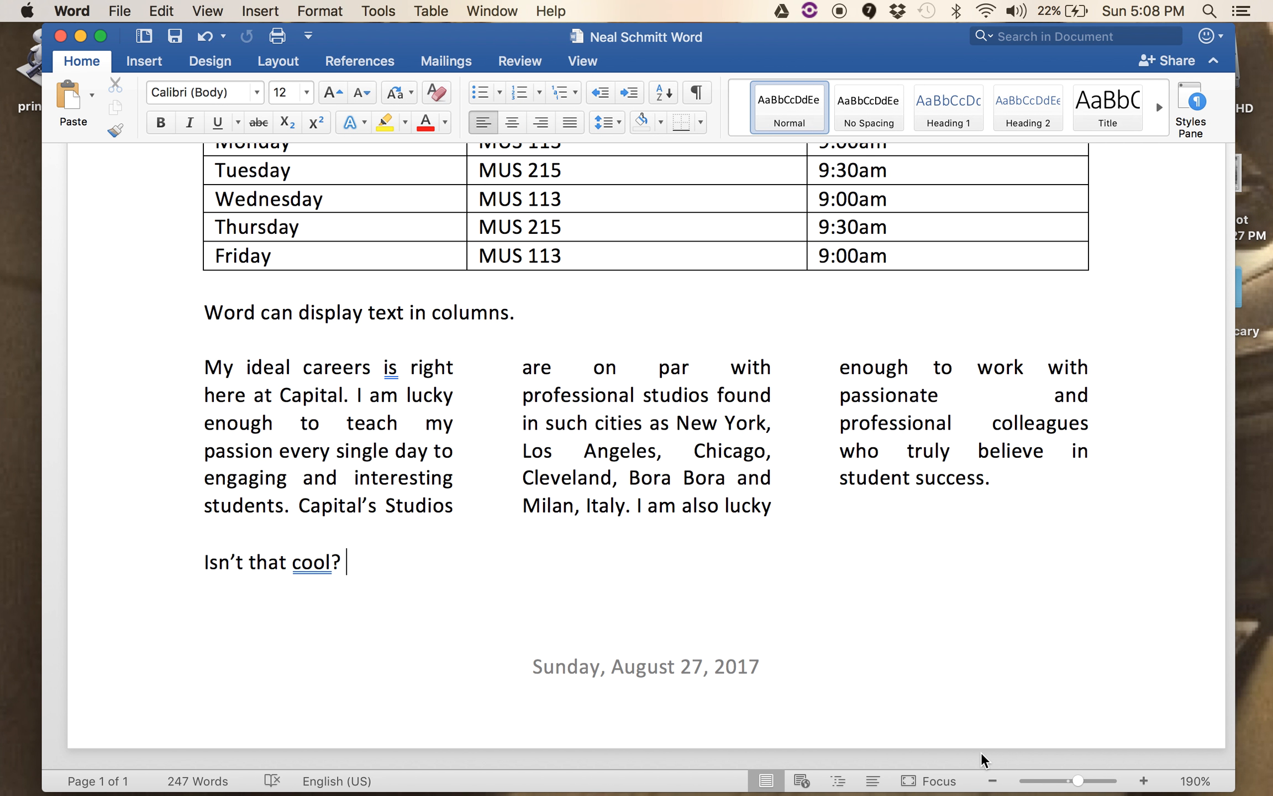
Step: Switch to Finder and open the Assignments folder inside Capital > 113 Intro to Music Tech in a new window
key(super+Tab)
click(760, 425)
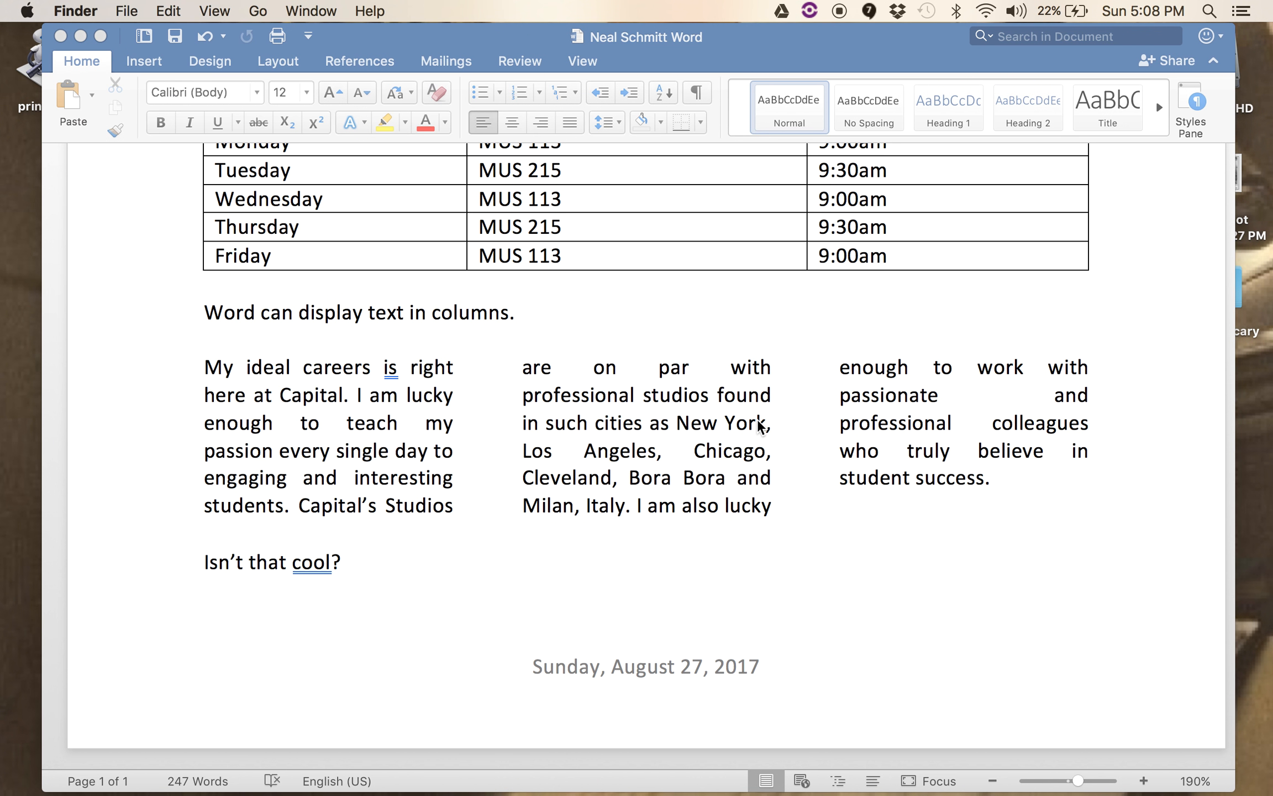
key(super+n)
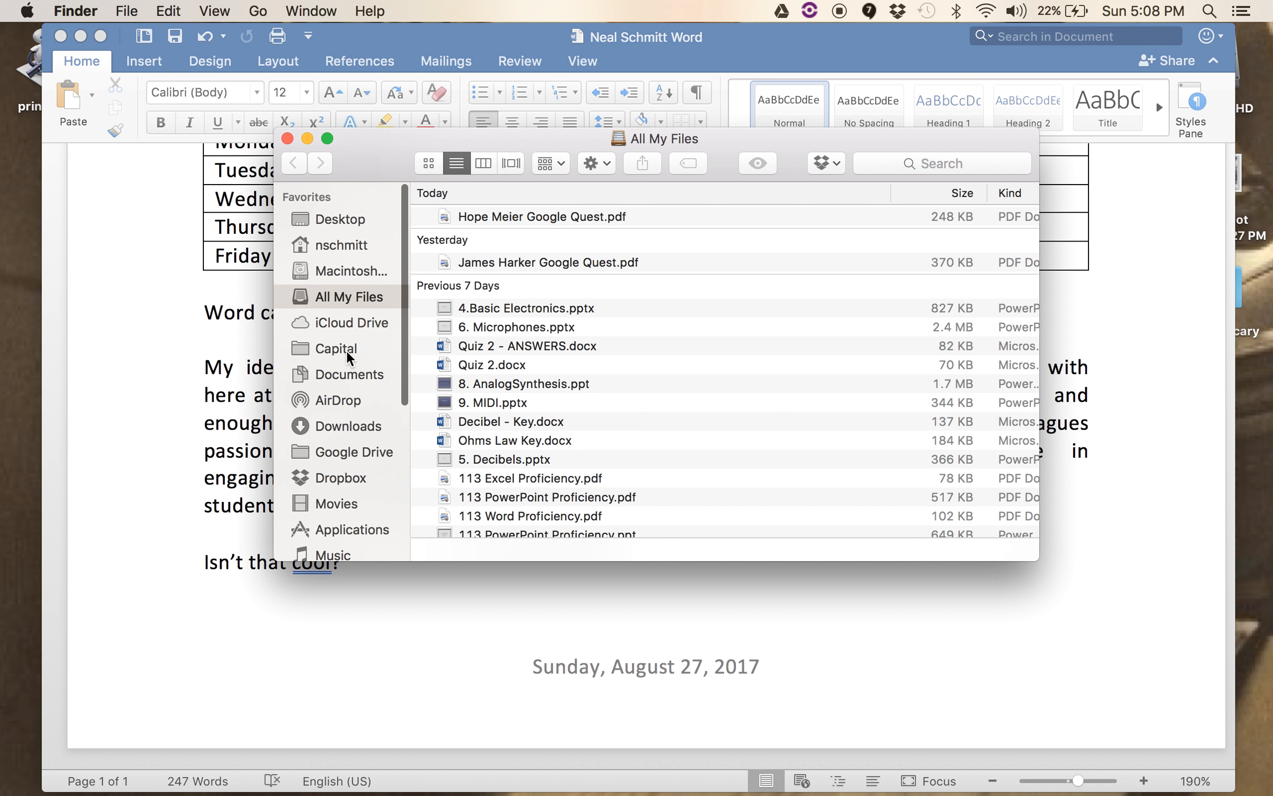
click(346, 349)
click(497, 209)
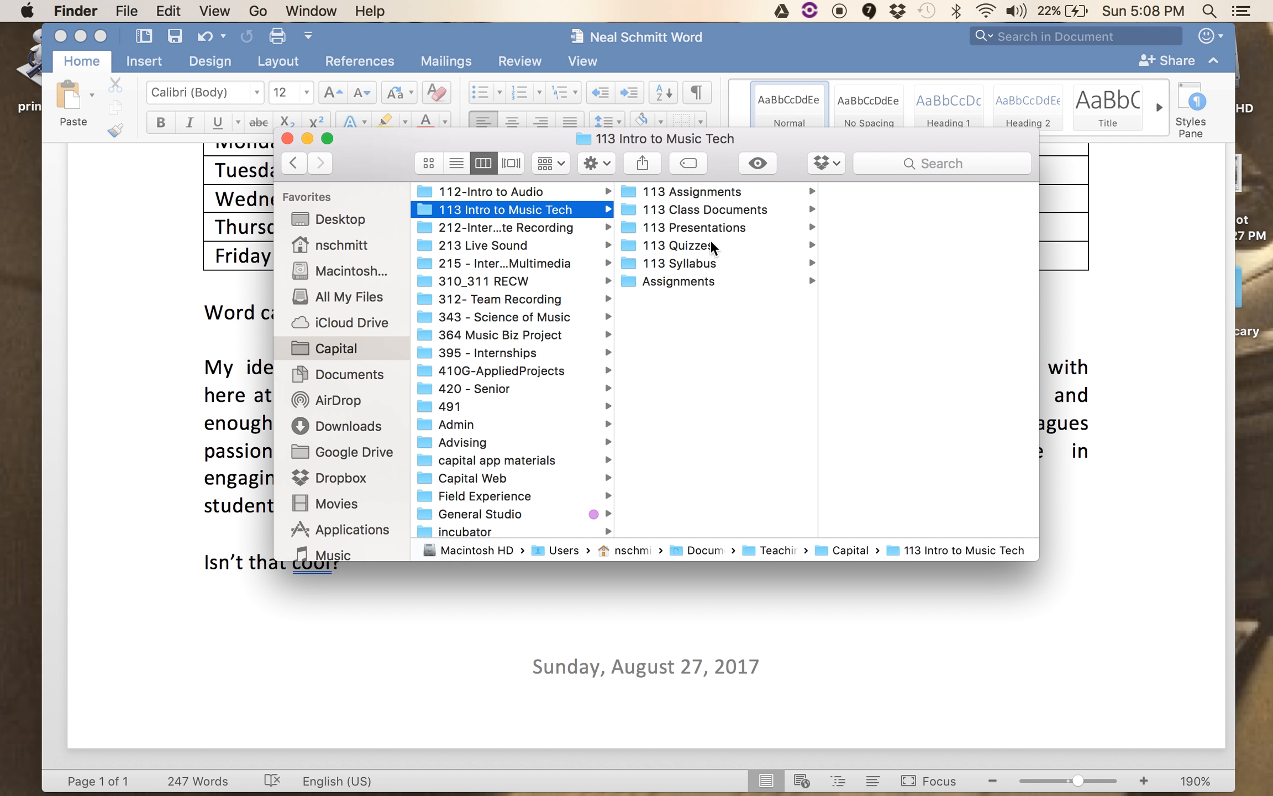
click(704, 280)
Step: Check the saved Word document and its PDF copy in the Assignments folder, and preview the PDF
click(902, 208)
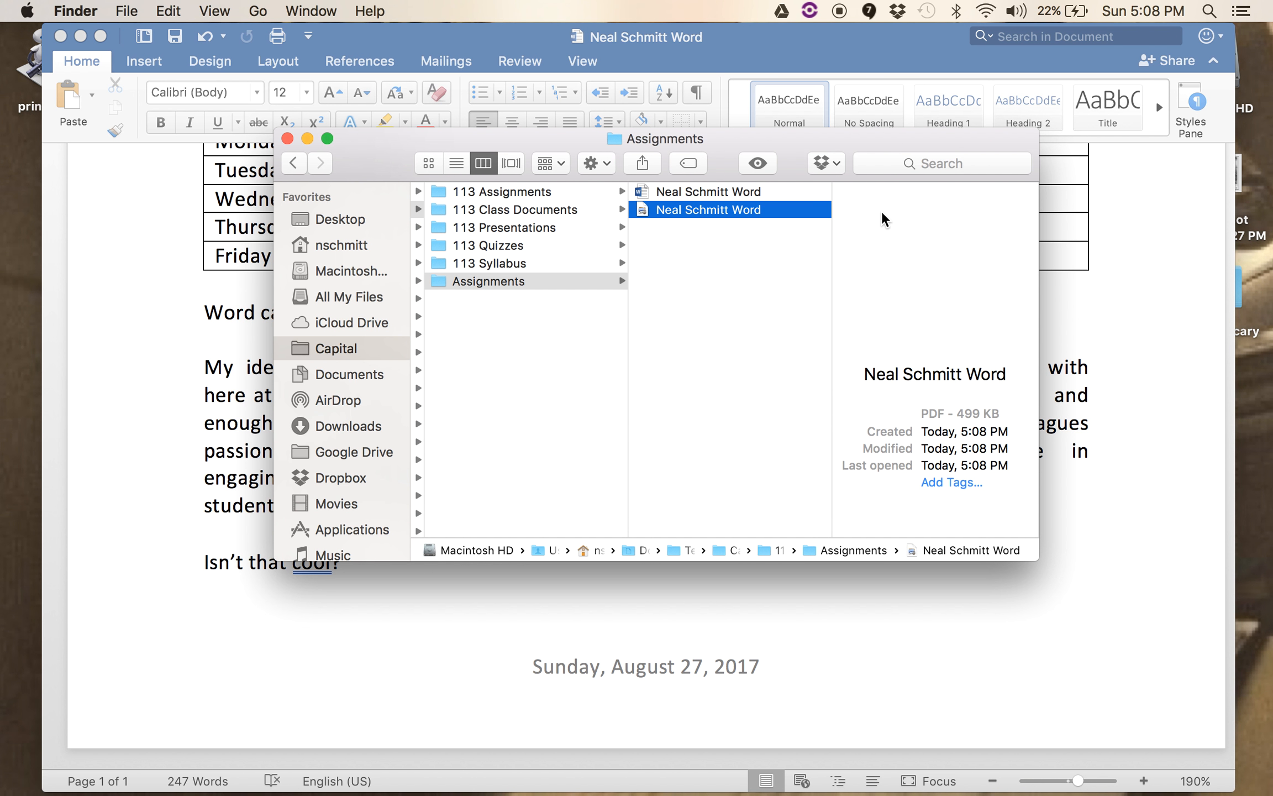
click(748, 190)
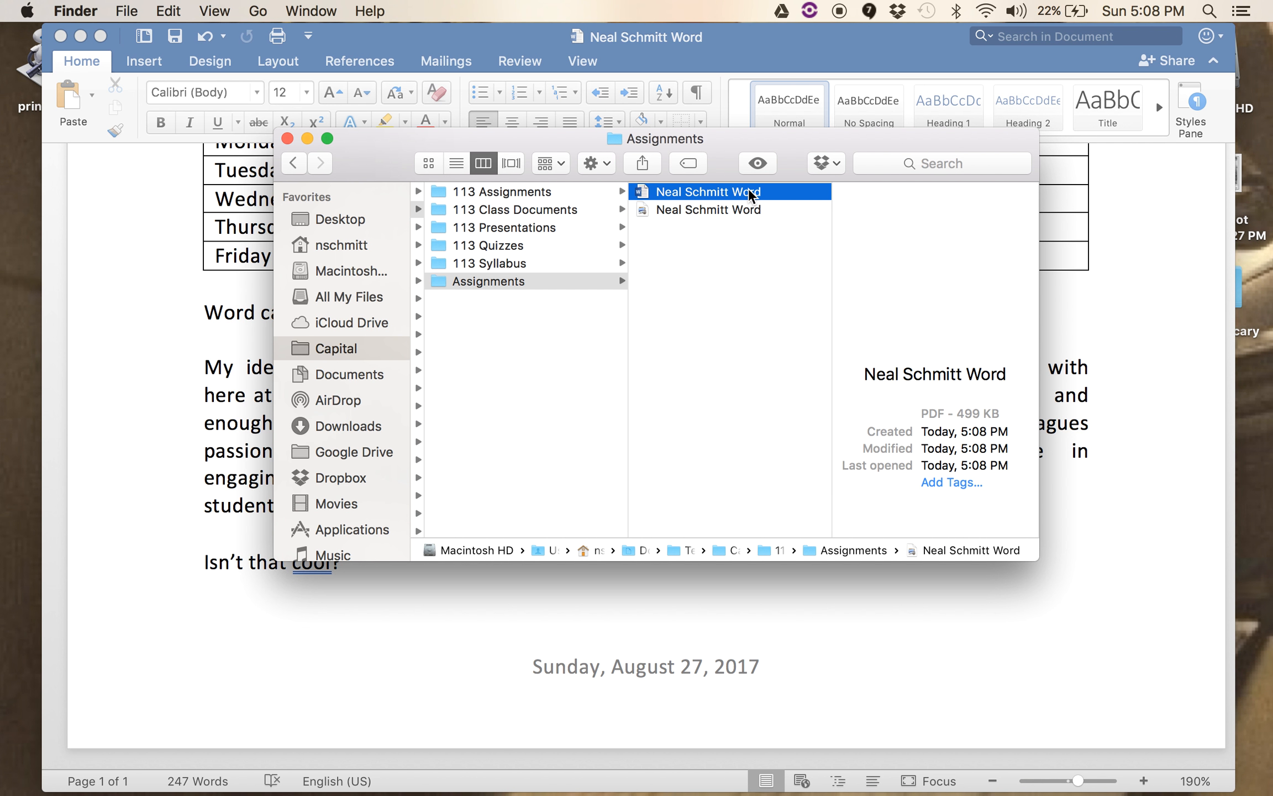
click(748, 210)
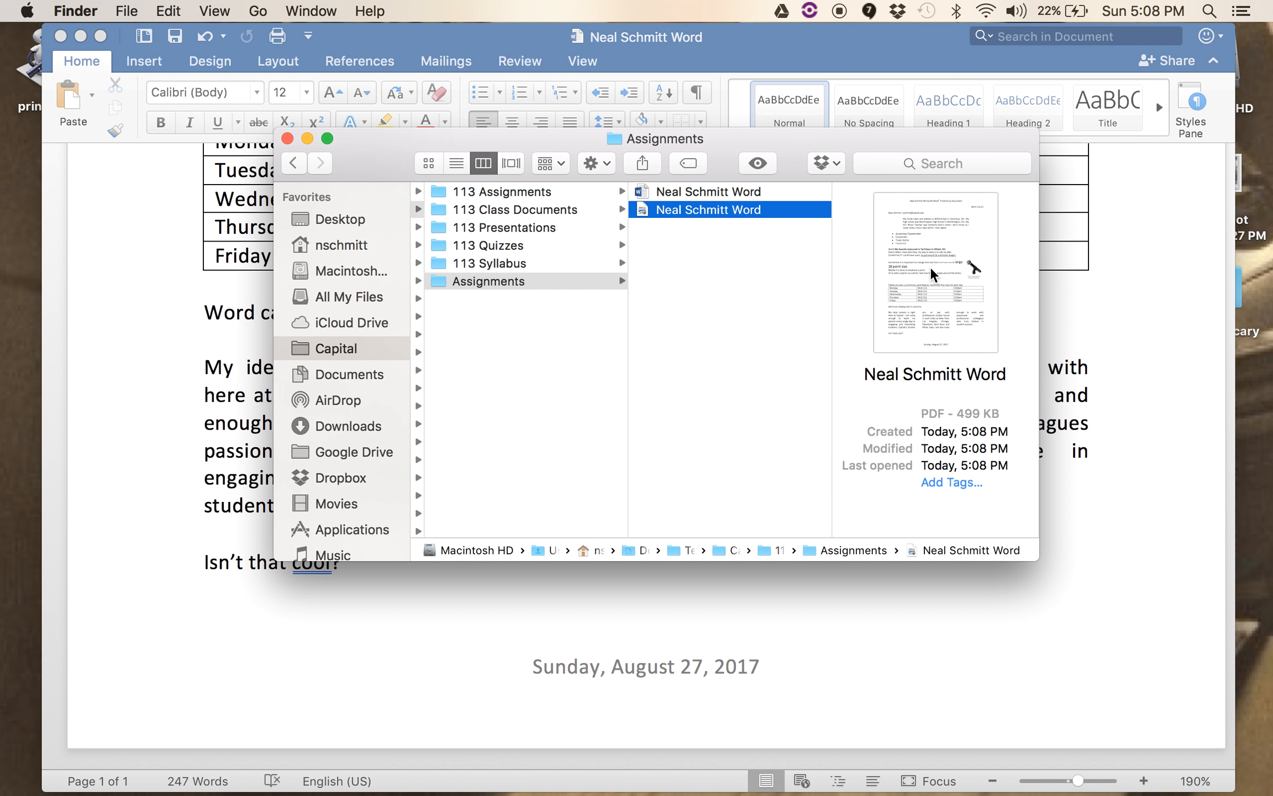
key(super+Tab)
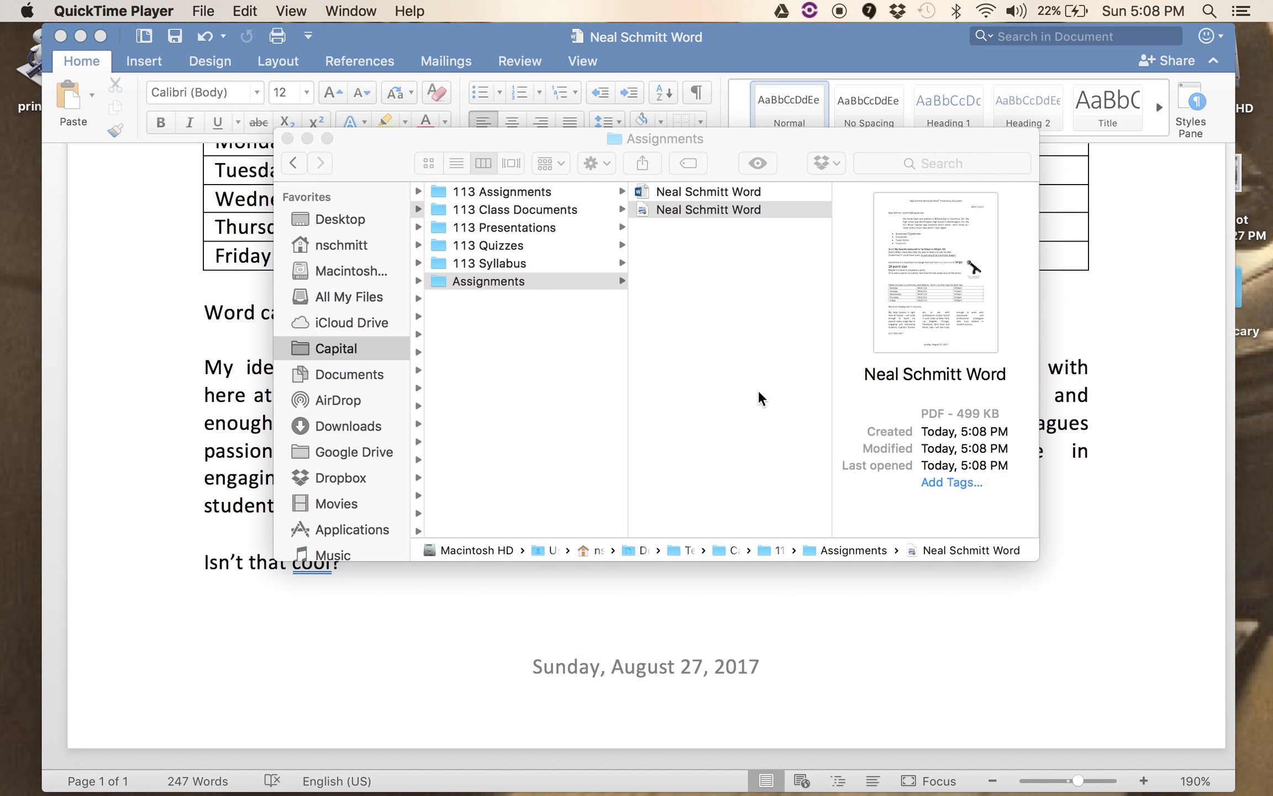